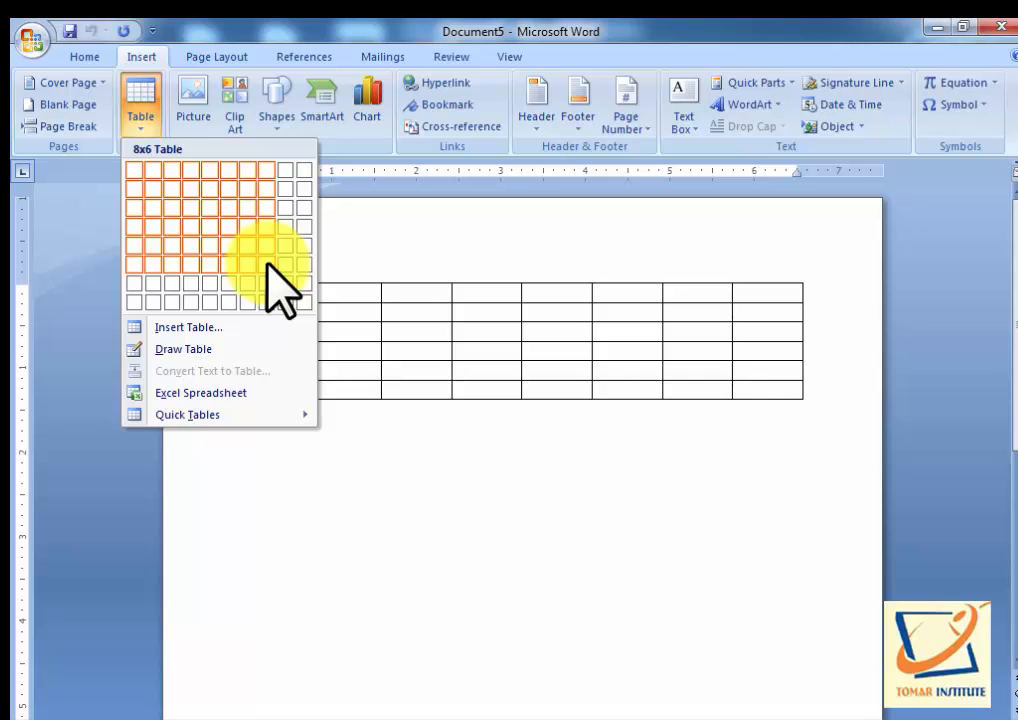
Insert a table with 8 columns and 6 rows and place the cursor in each first-row cell in turn
left_click(267, 263)
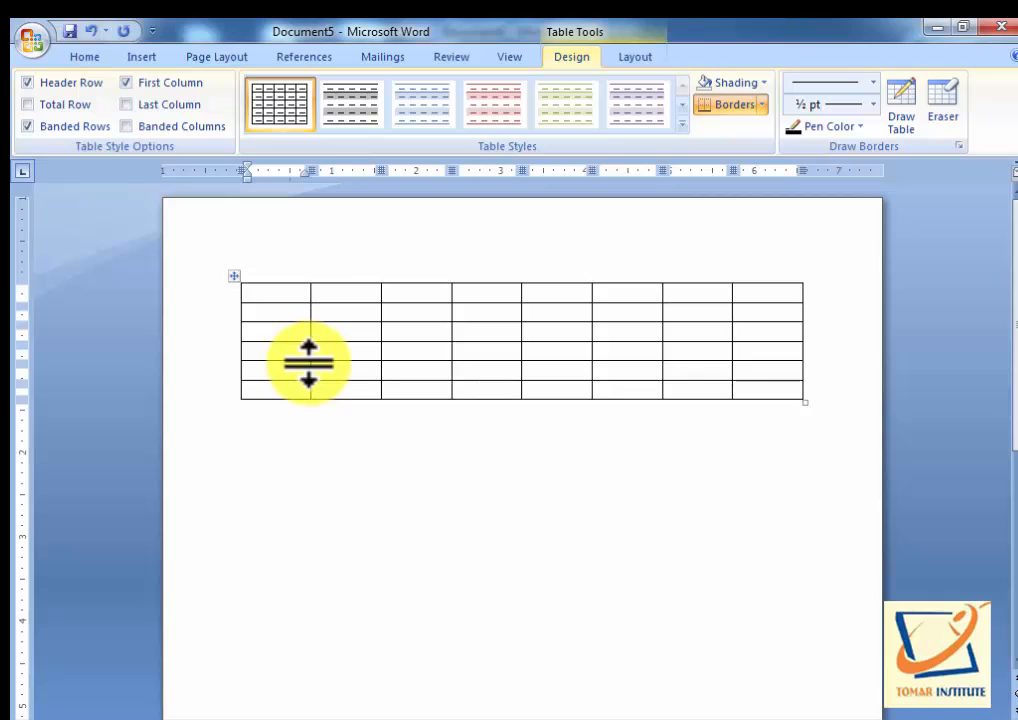
left_click(291, 289)
left_click(320, 289)
left_click(391, 293)
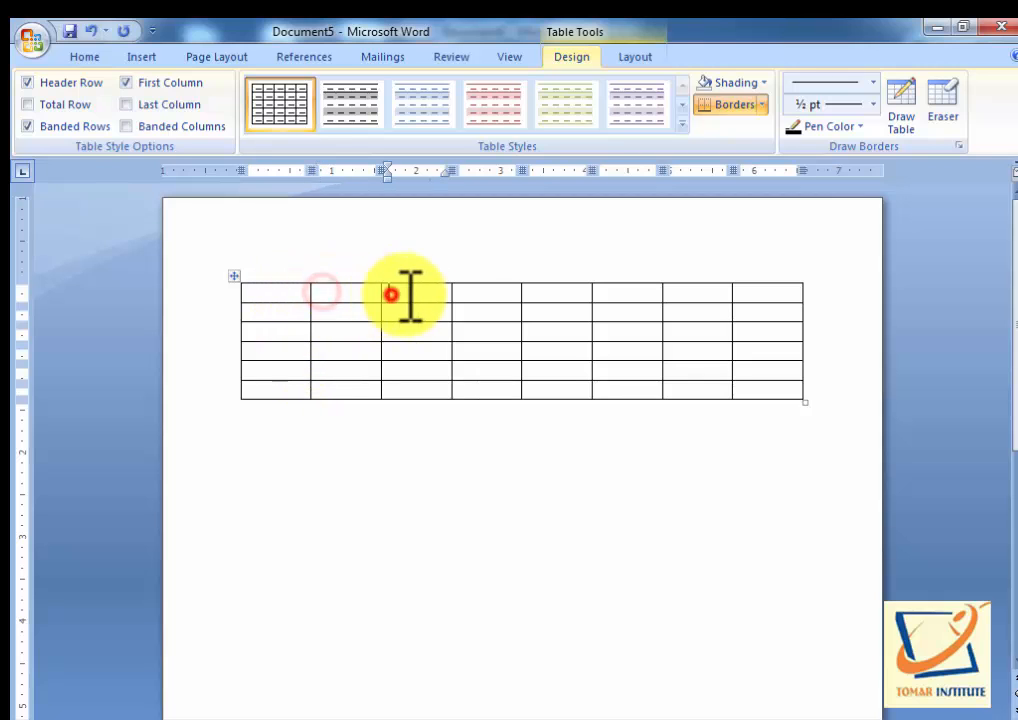
left_click(470, 293)
left_click(573, 289)
left_click(622, 289)
left_click(697, 292)
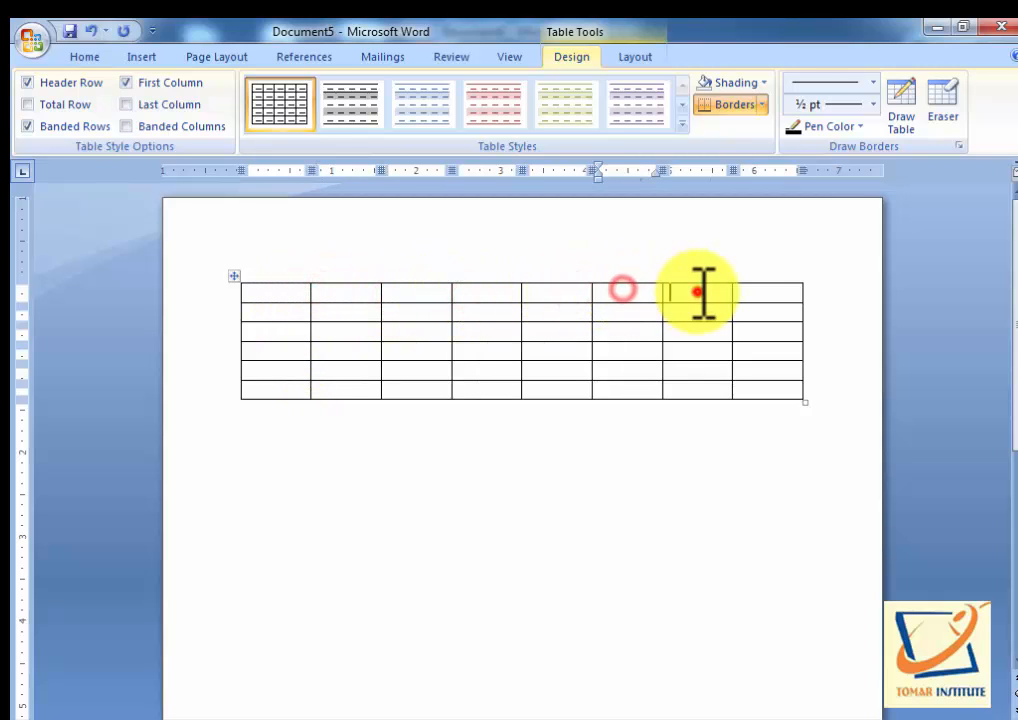
left_click(795, 291)
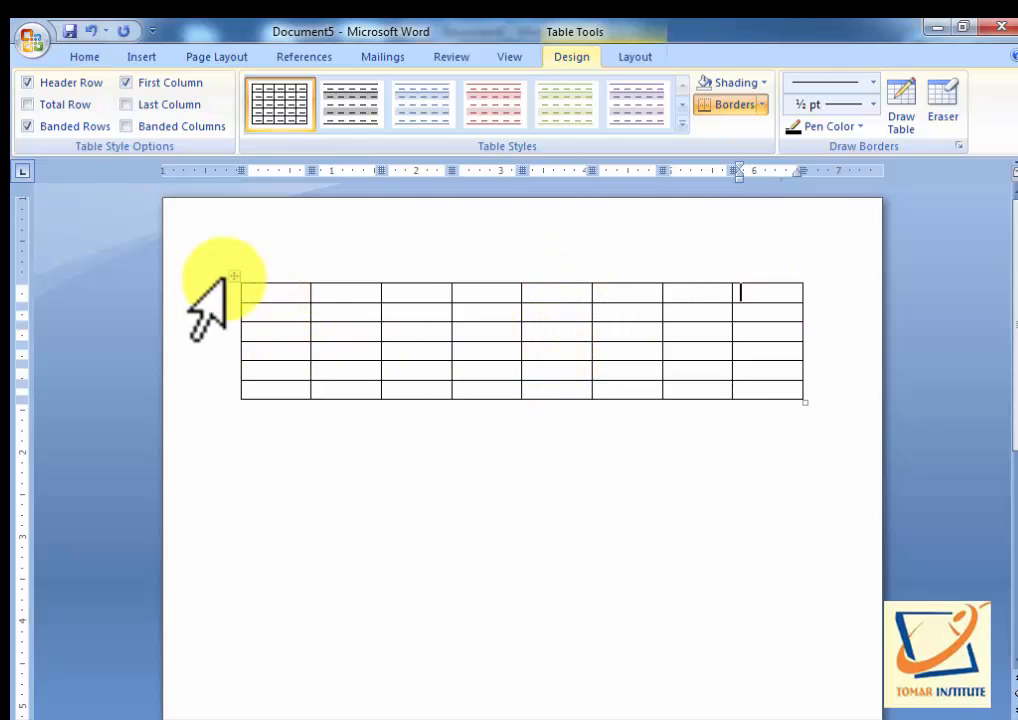
Select the table's first four columns one after another
left_click_drag(283, 293, 286, 393)
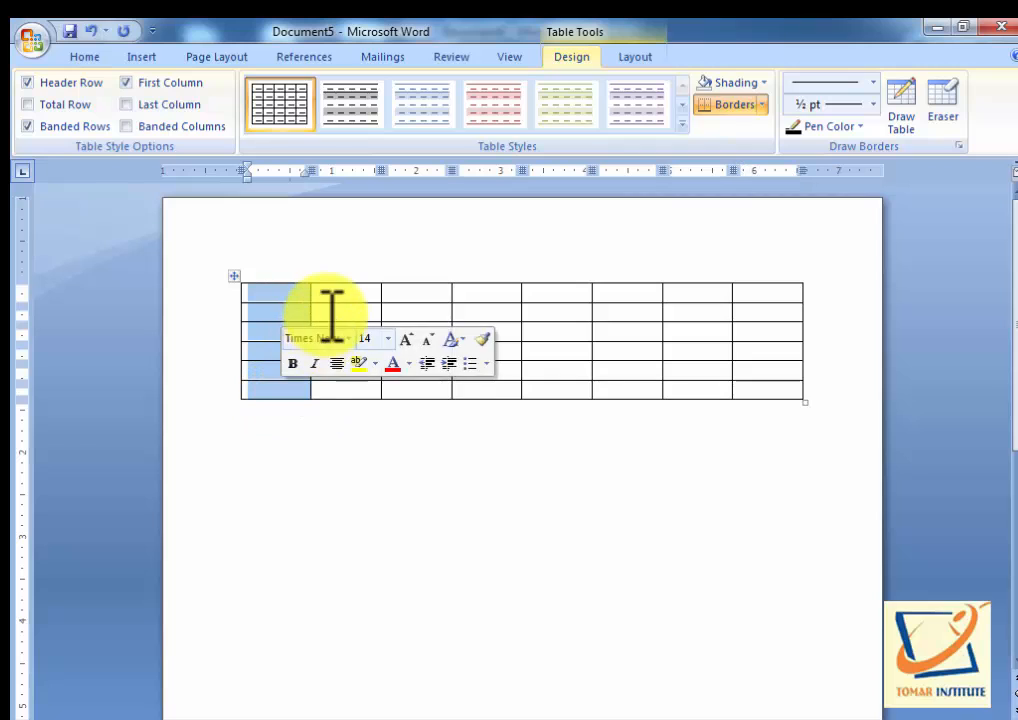
left_click_drag(353, 292, 355, 380)
left_click_drag(411, 292, 465, 375)
left_click_drag(484, 293, 491, 379)
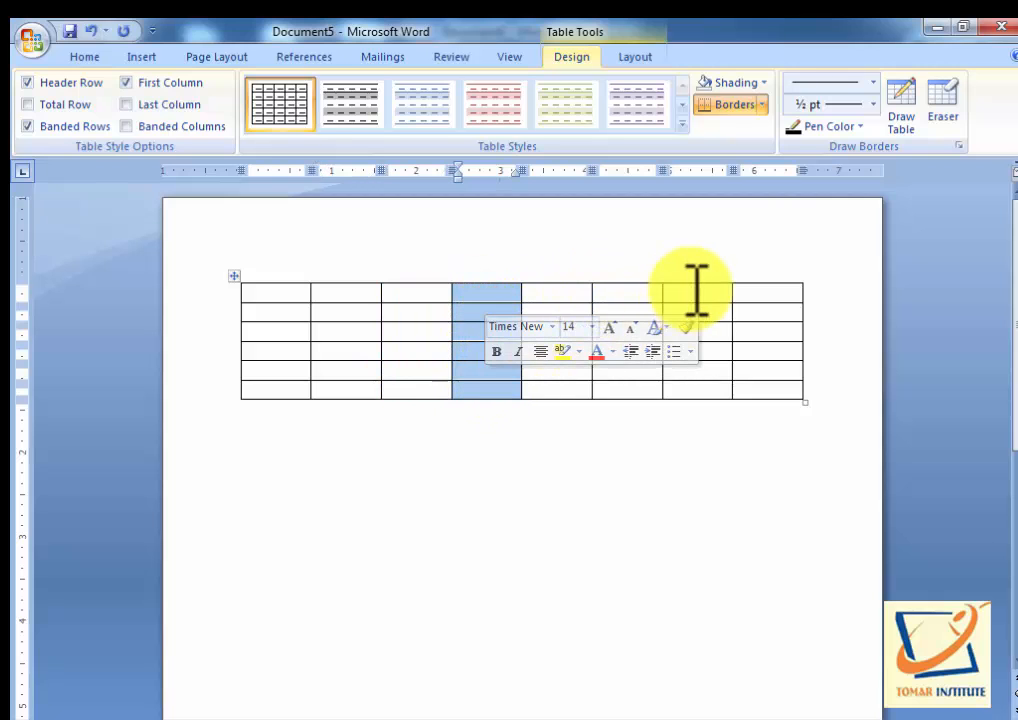
Select the table's first four rows one after another, revisiting the first column in between
left_click_drag(305, 292, 757, 291)
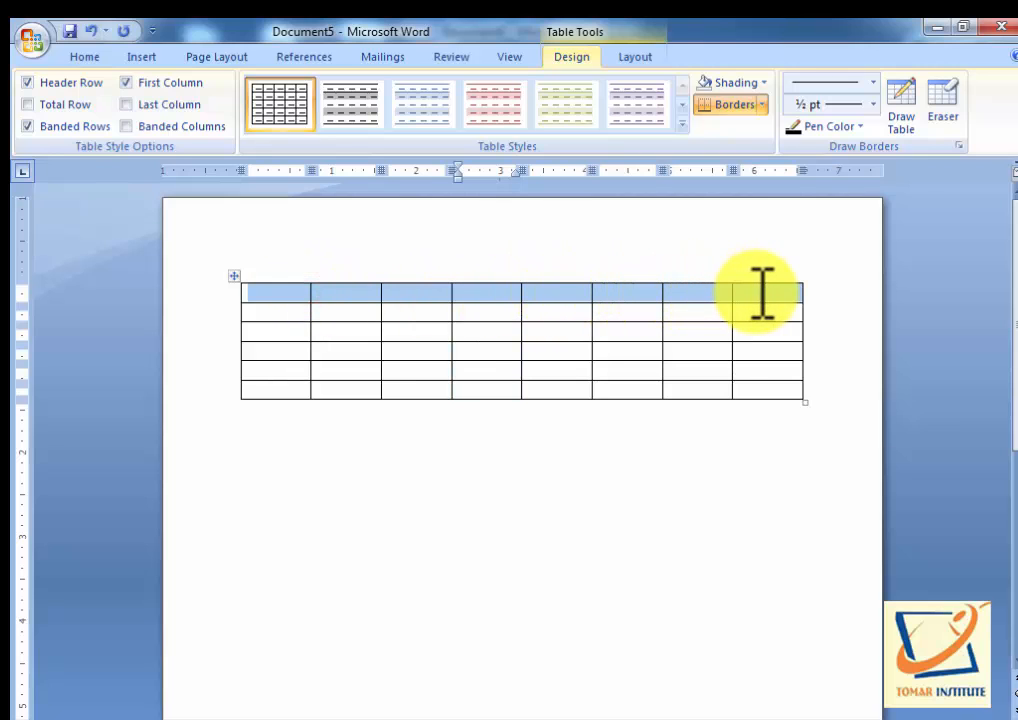
left_click_drag(293, 308, 773, 320)
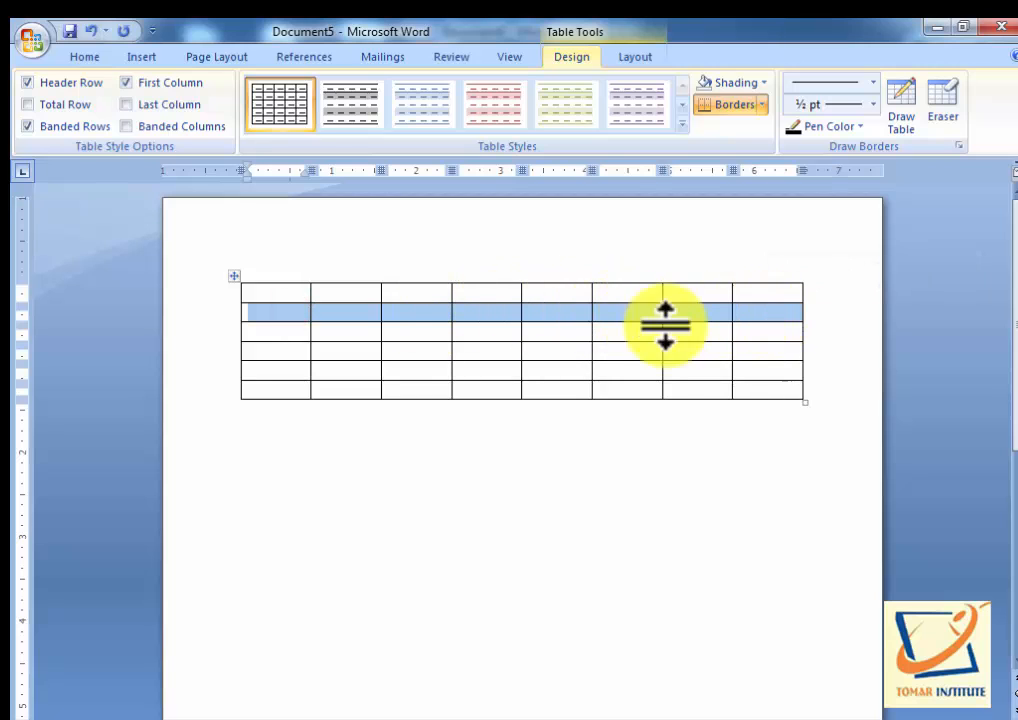
left_click(286, 332)
left_click_drag(286, 295, 285, 385)
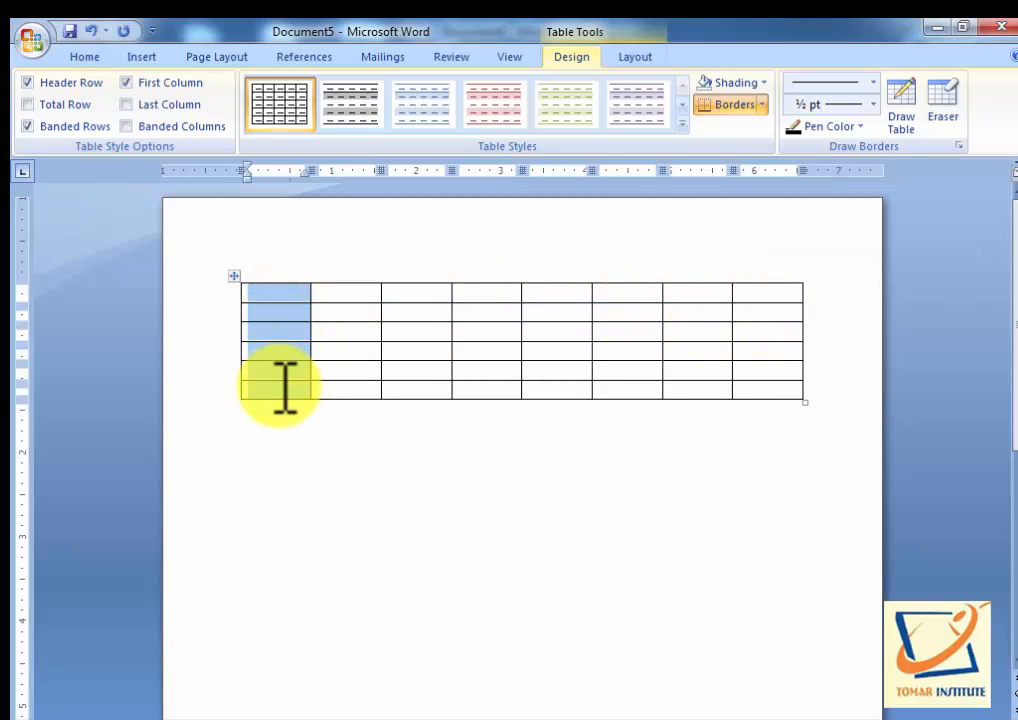
left_click(276, 319)
left_click_drag(273, 331, 757, 332)
left_click_drag(302, 352, 715, 352)
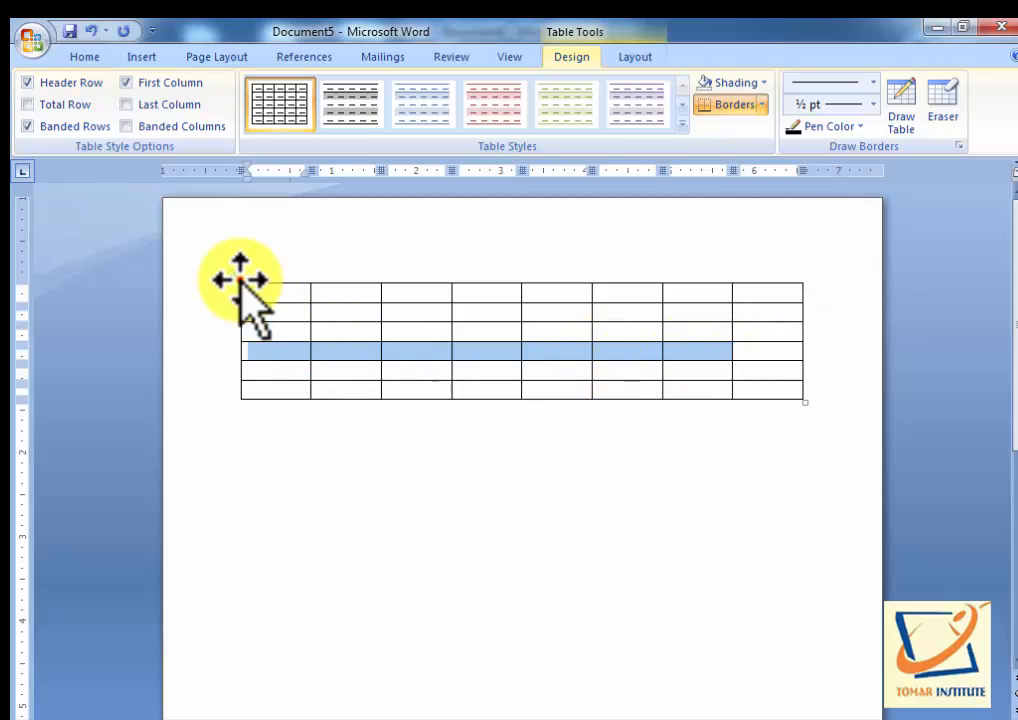
Select the whole table and go over its first and third columns and its first-row cells again
left_click(234, 276)
left_click(275, 300)
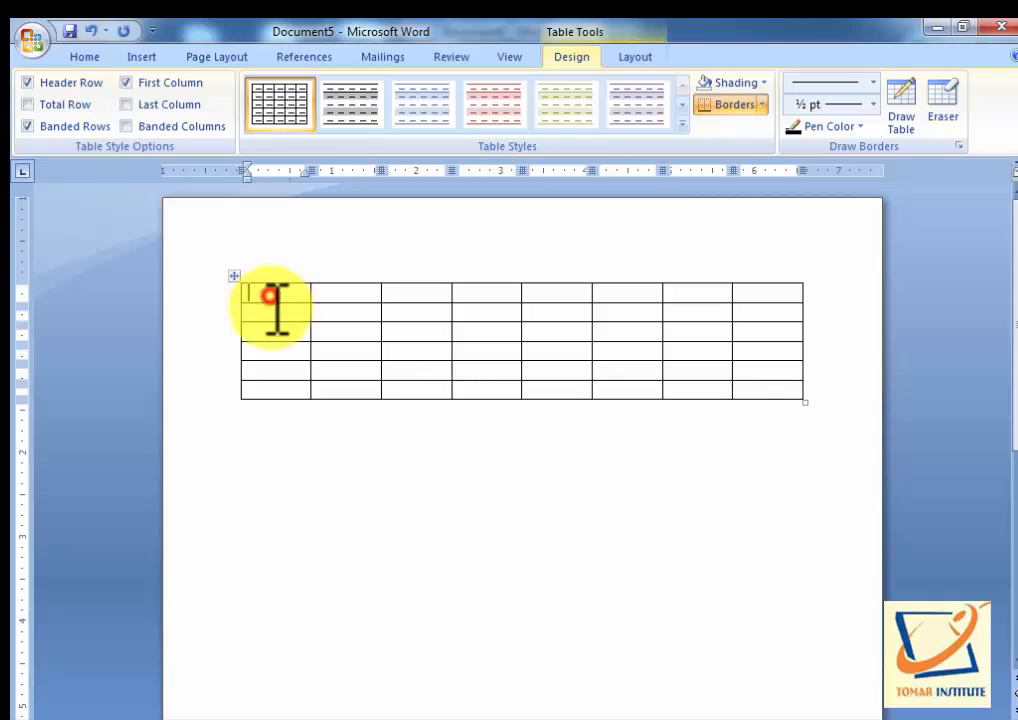
left_click_drag(274, 296, 275, 338)
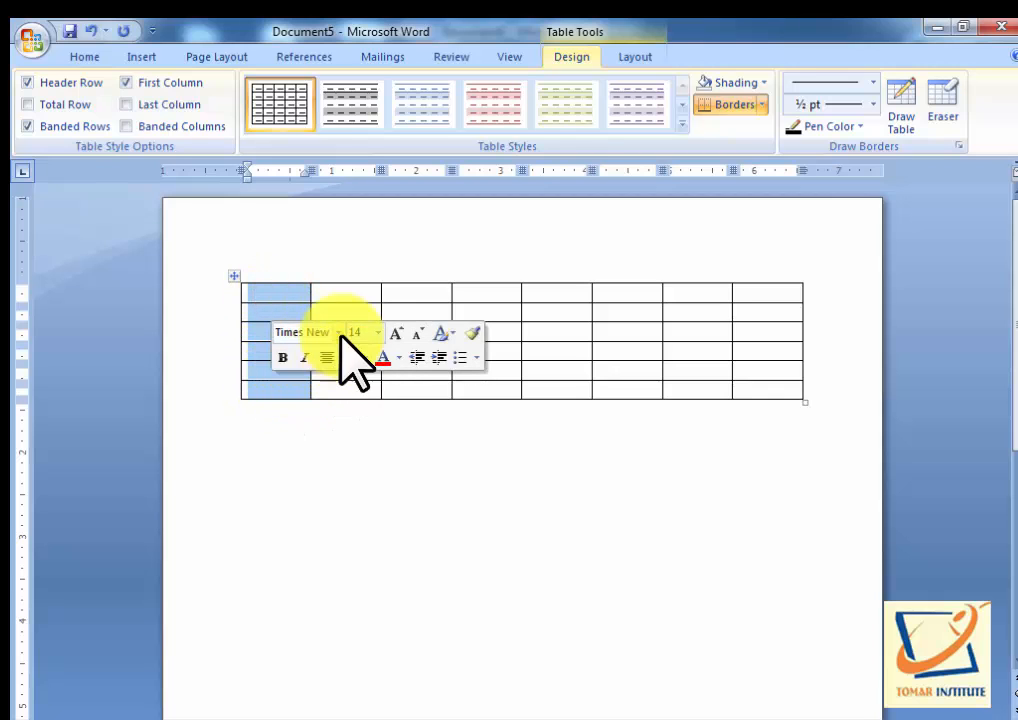
left_click_drag(411, 292, 413, 364)
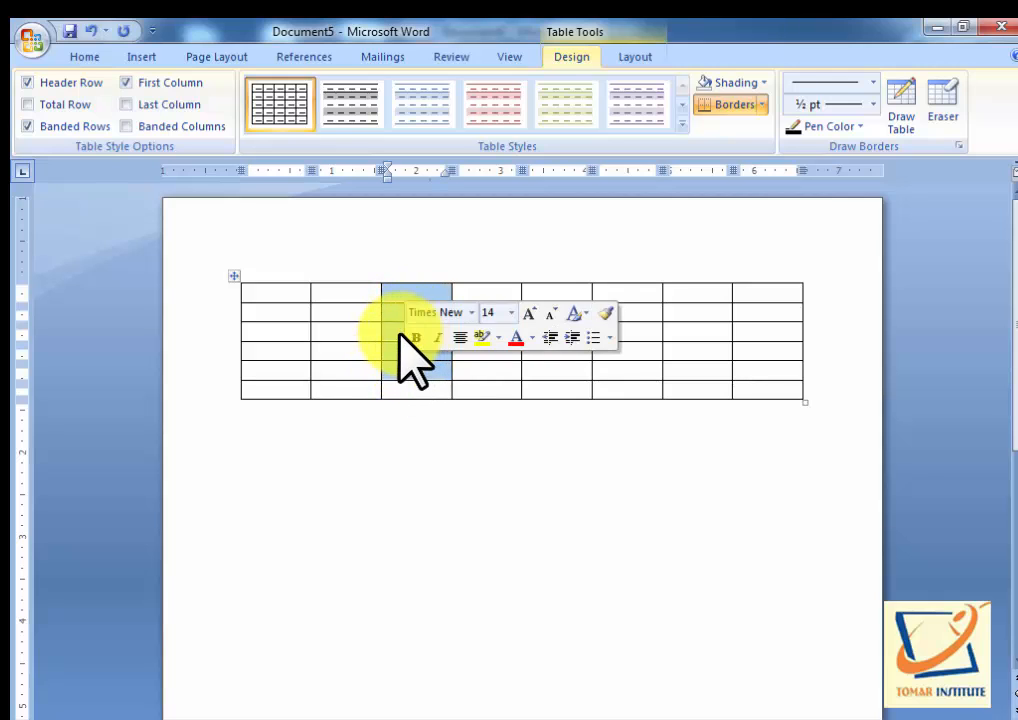
left_click(400, 348)
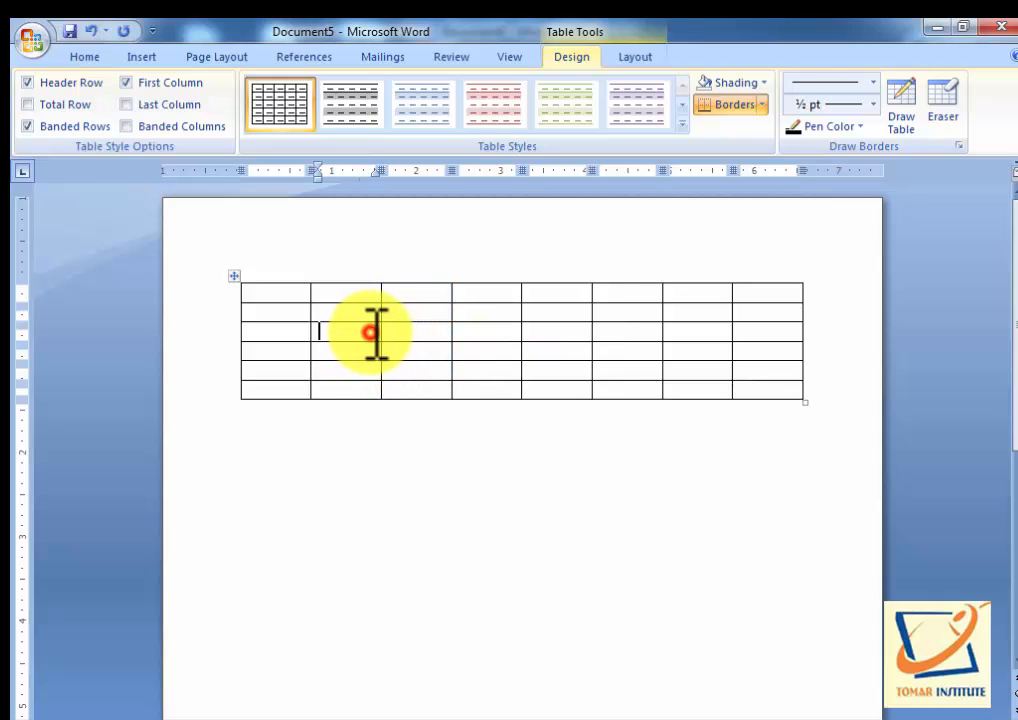
left_click(360, 311)
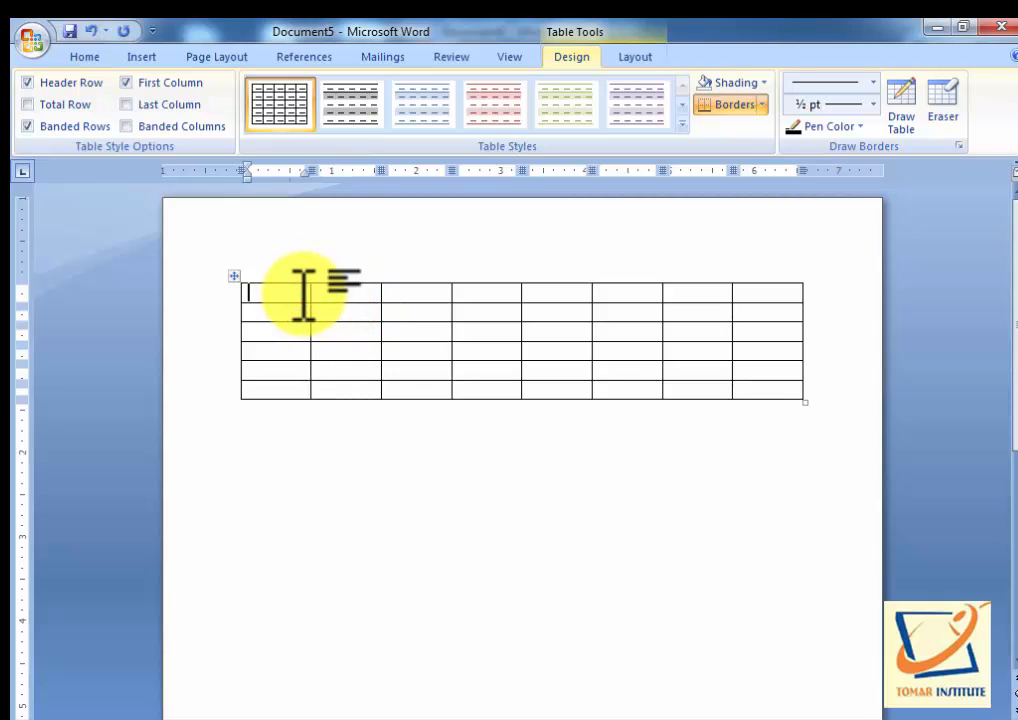
left_click(329, 293)
left_click(405, 288)
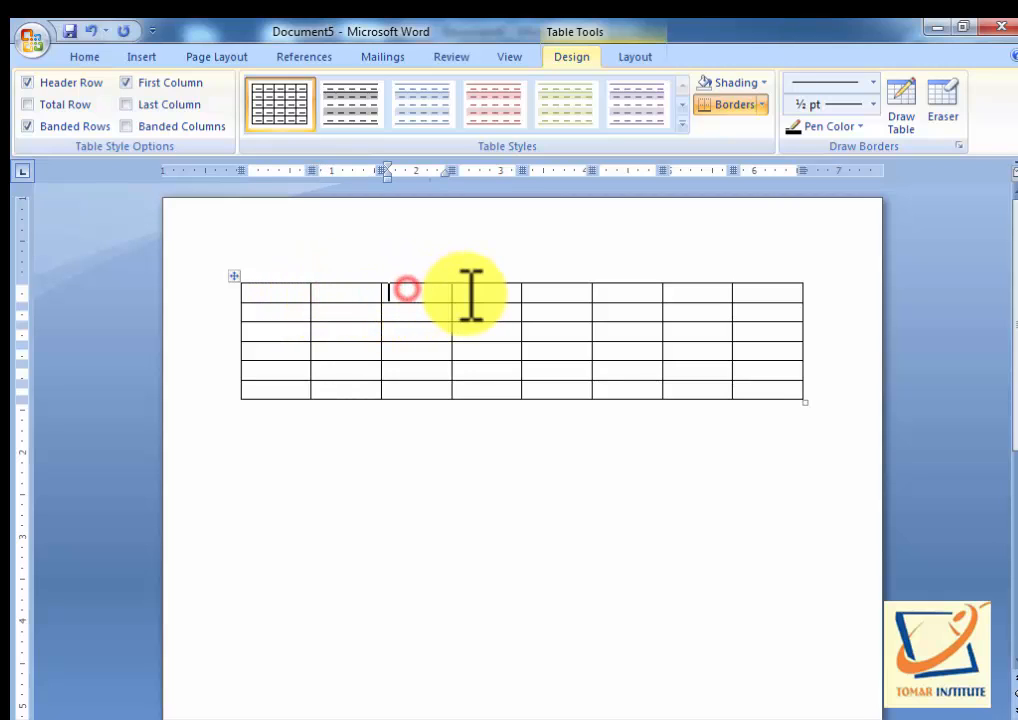
left_click(467, 290)
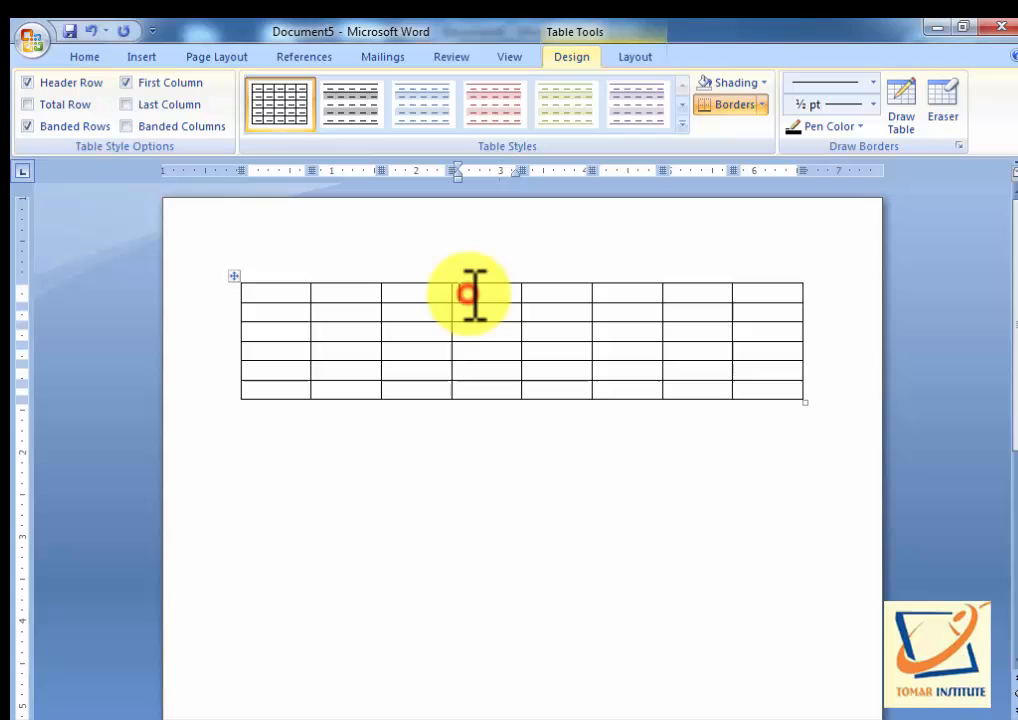
Insert a second table with 10 columns and 8 rows below the first table
left_click(288, 463)
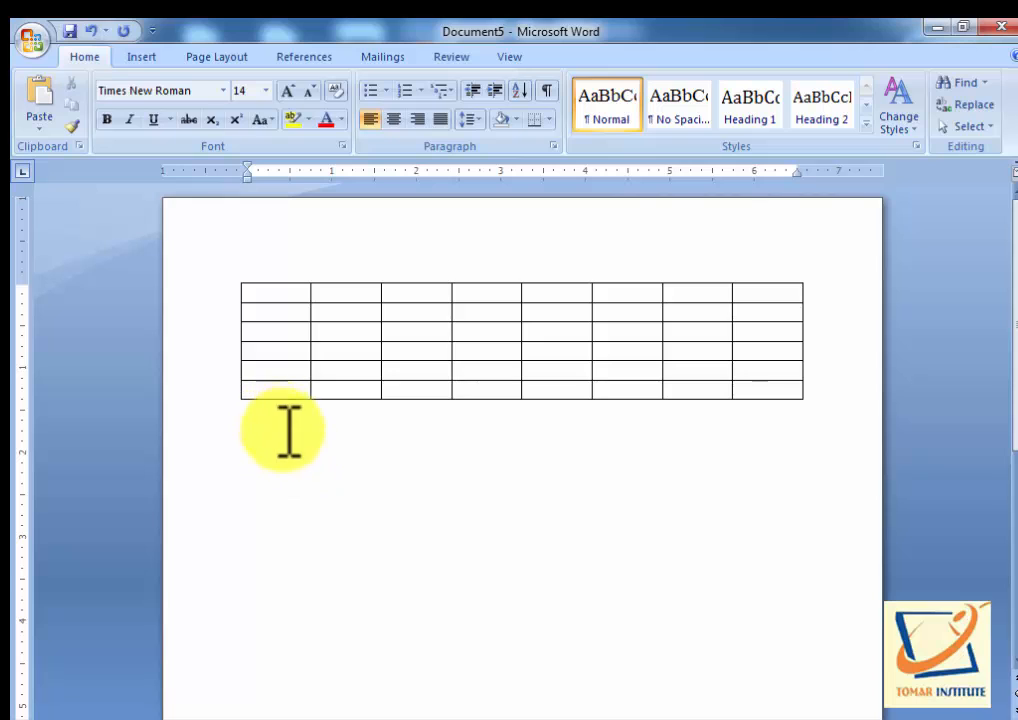
left_click(128, 55)
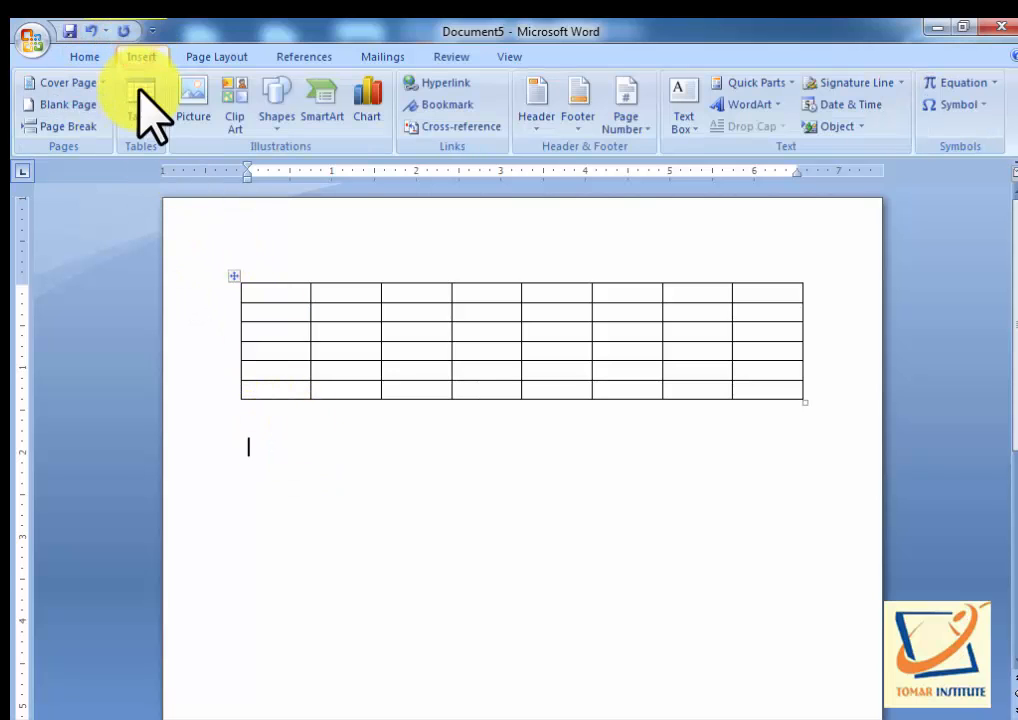
left_click(141, 112)
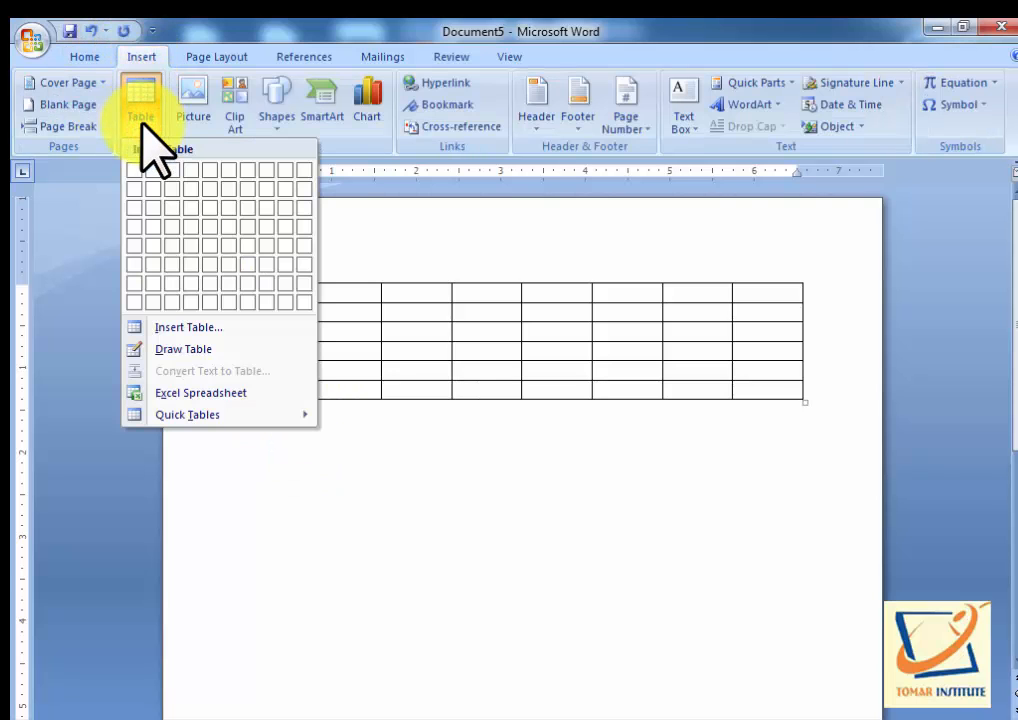
left_click(299, 303)
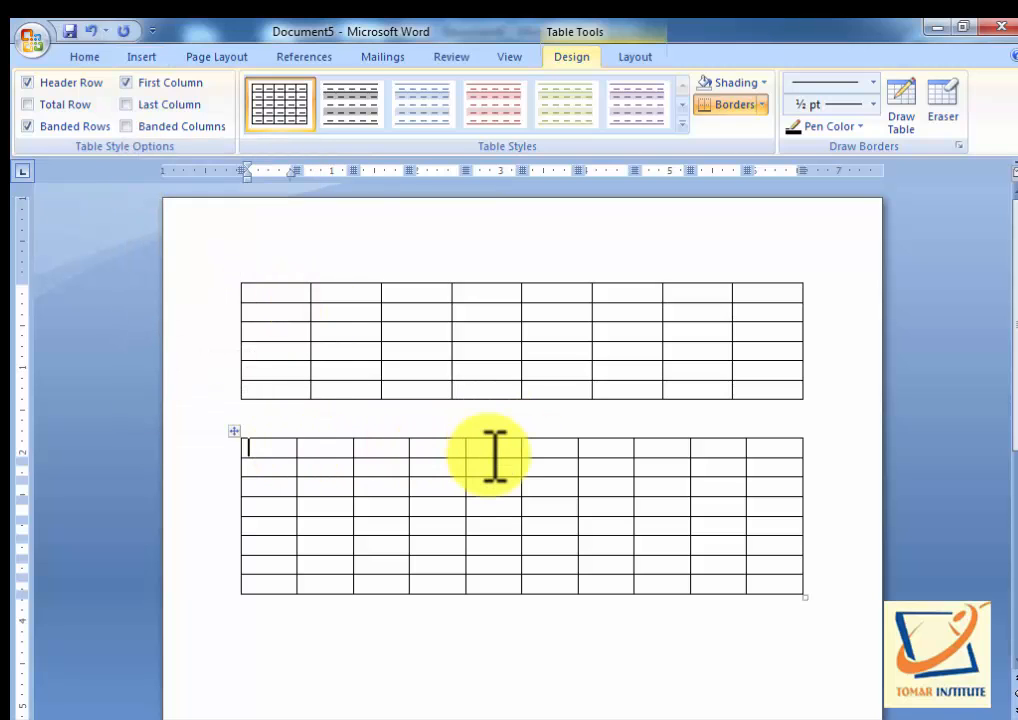
Insert a third table below the second one through the Insert Table dialog, with 12 columns, 12 rows and automatic fixed column width
scroll(490, 455, "down", 3)
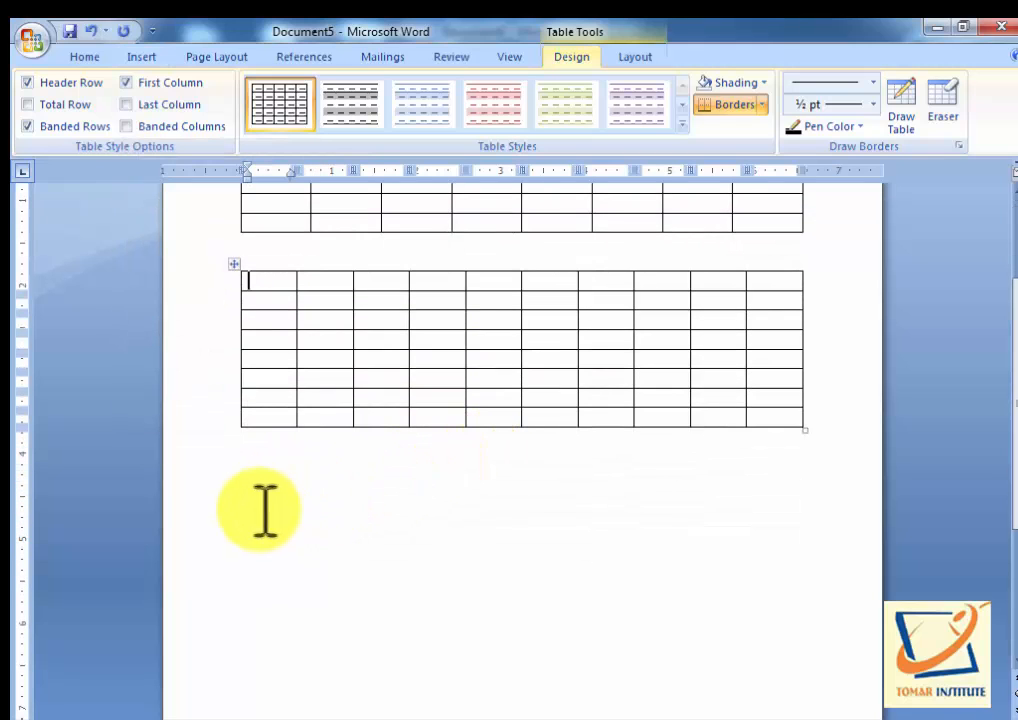
left_click(260, 495)
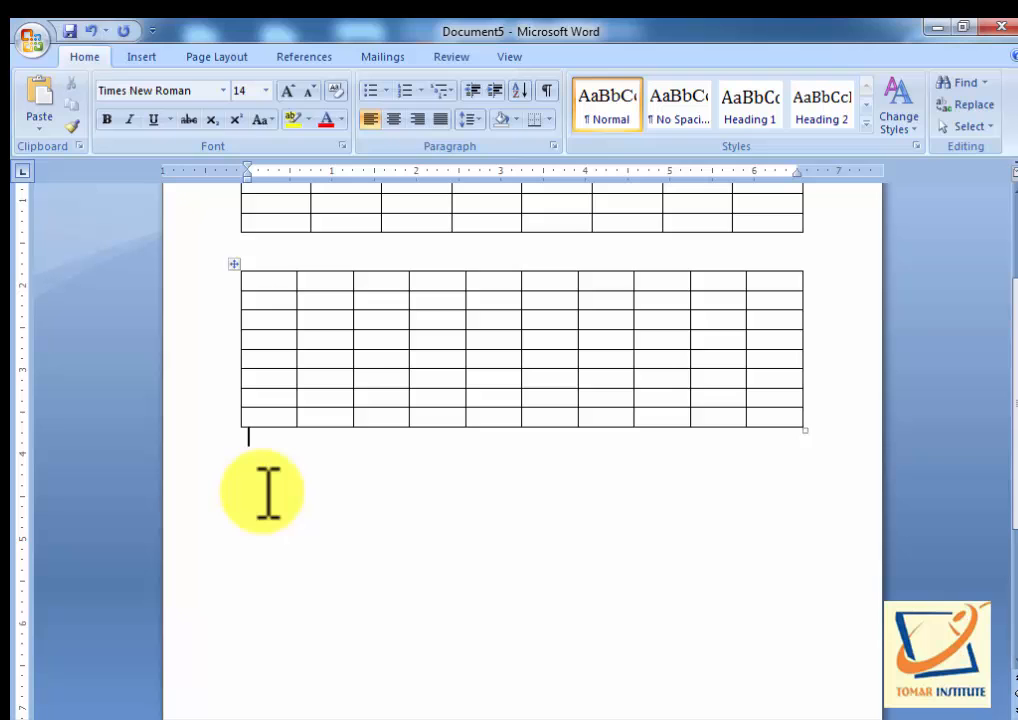
left_click(139, 54)
left_click(148, 128)
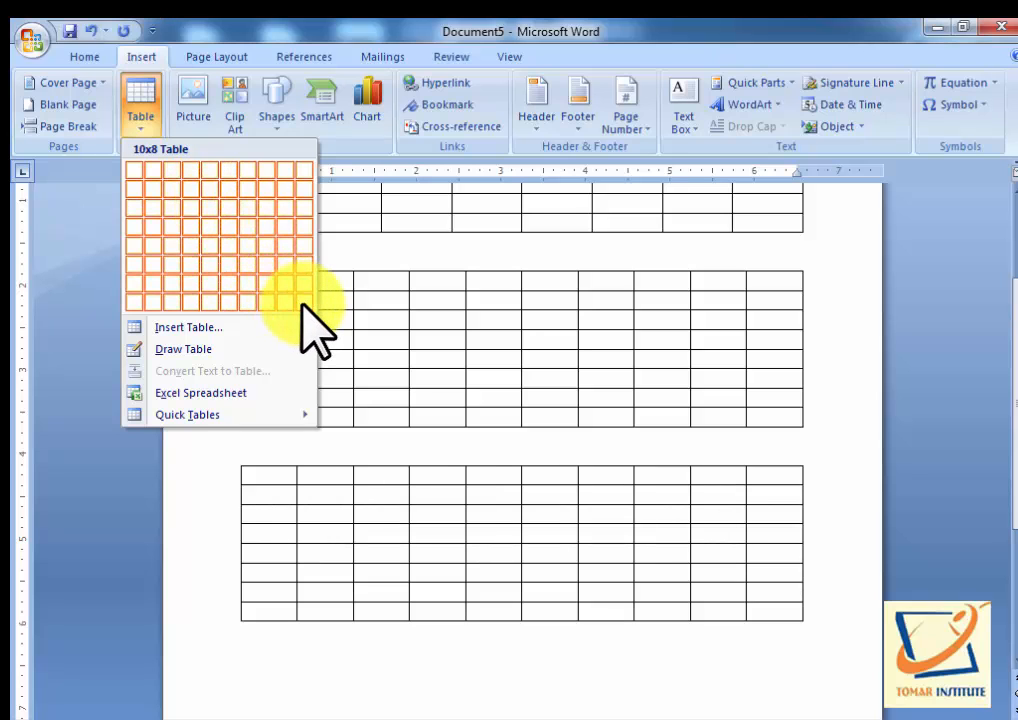
left_click(201, 328)
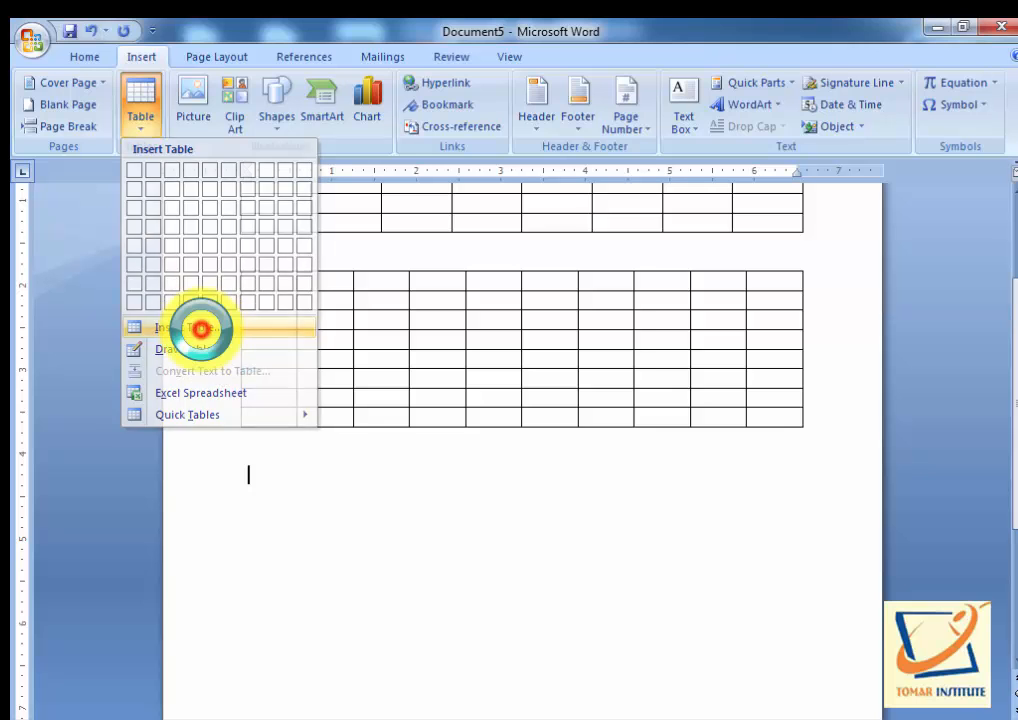
left_click_drag(446, 106, 302, 240)
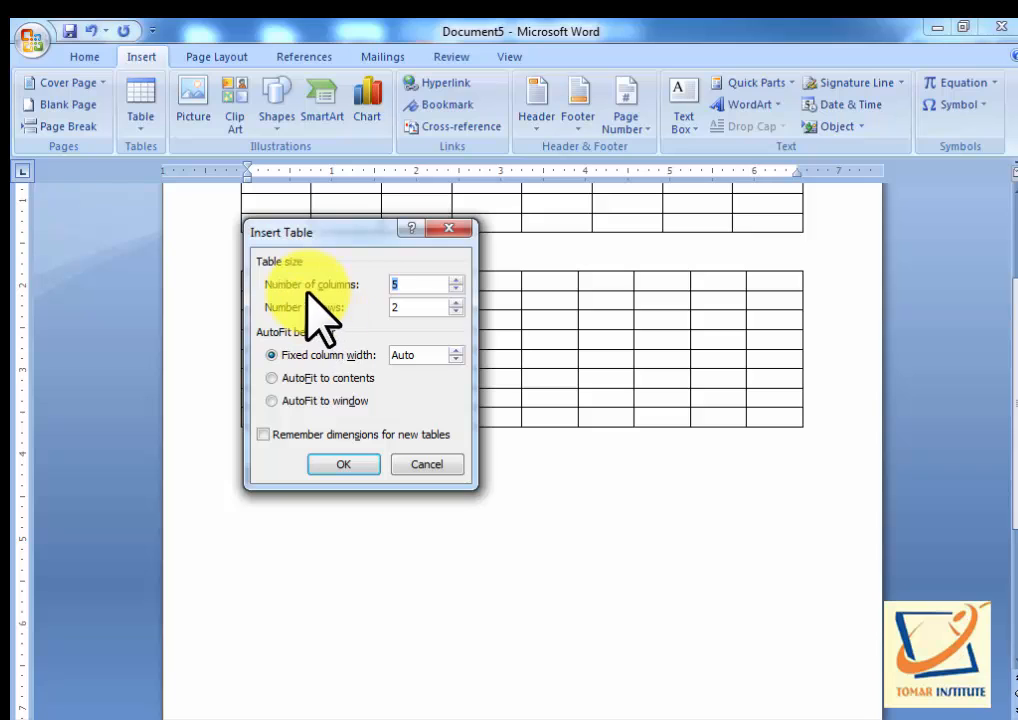
left_click(422, 286)
double_click(412, 285)
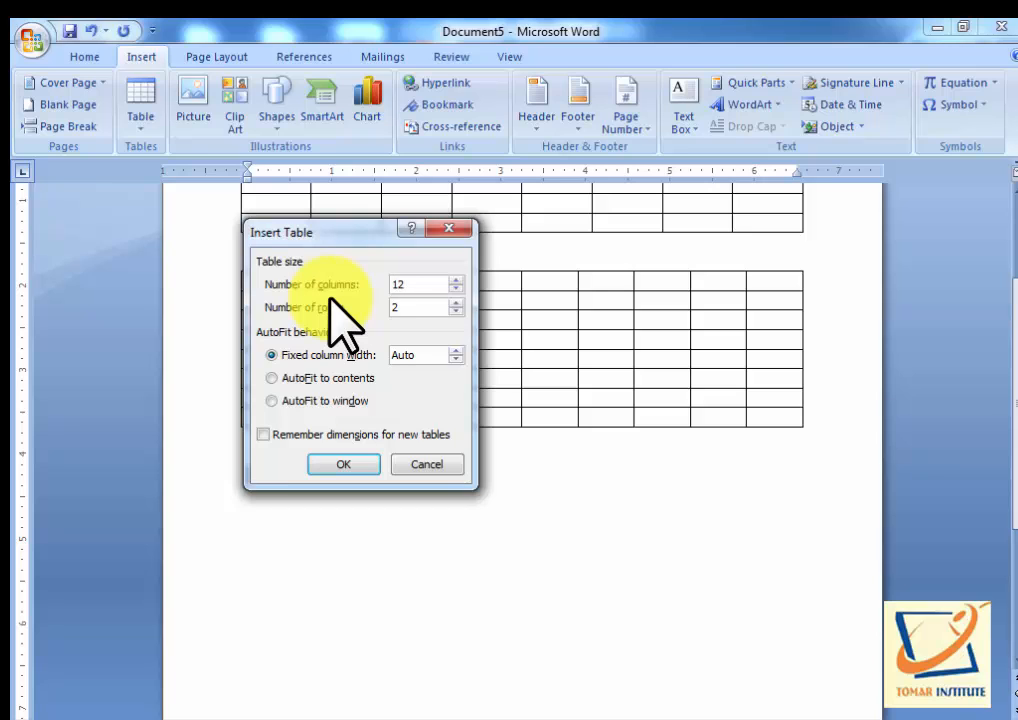
double_click(403, 306)
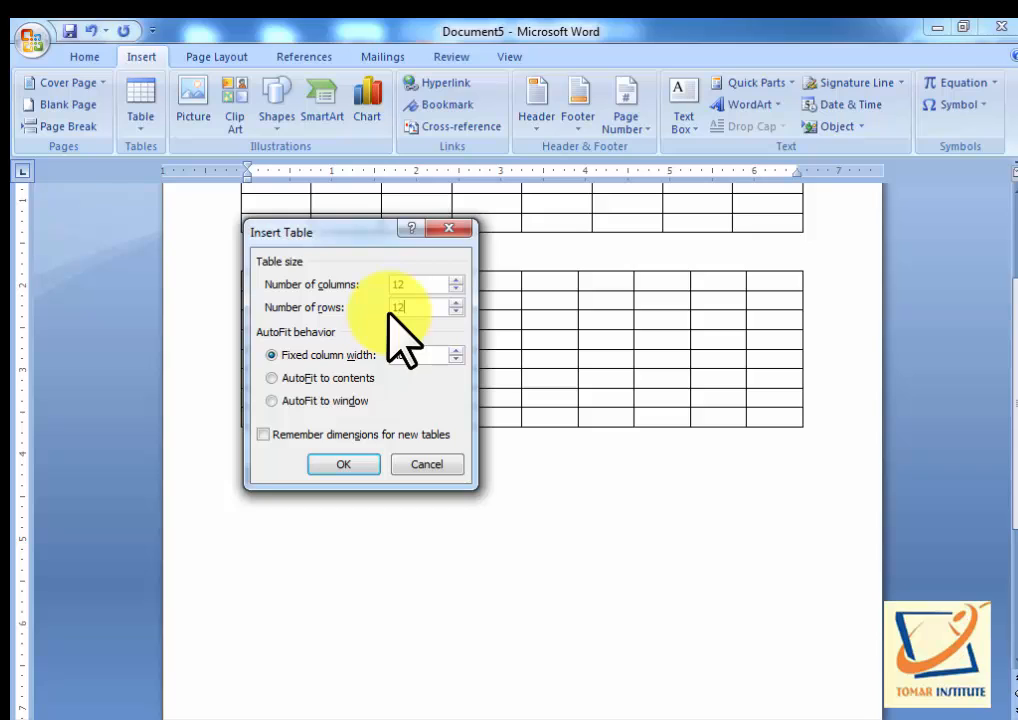
type("12")
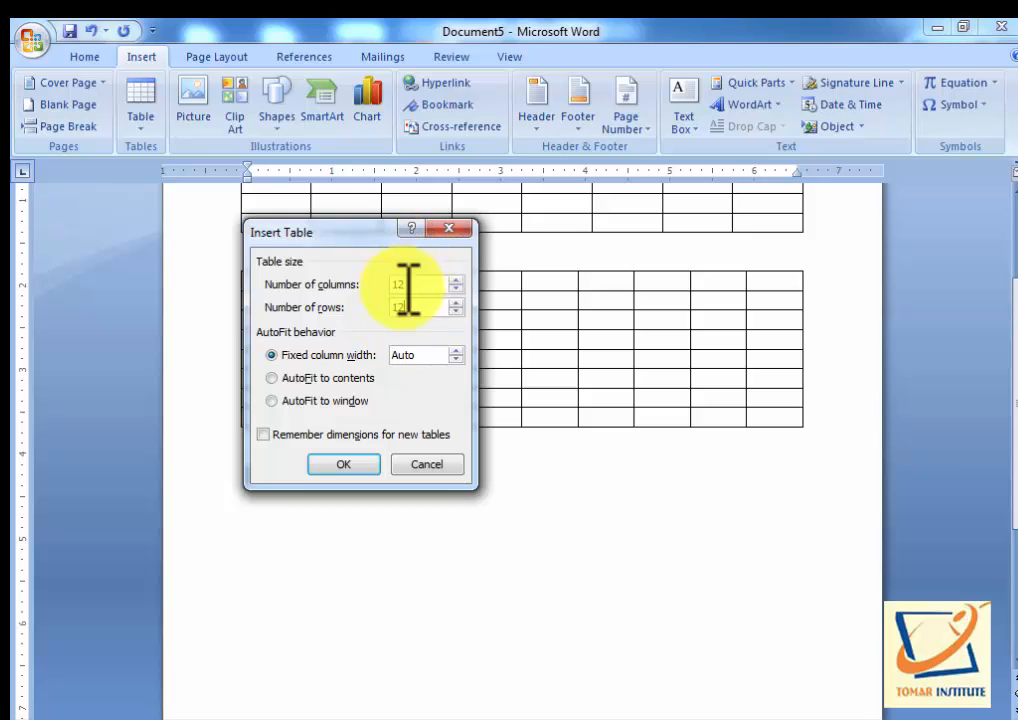
left_click(448, 307)
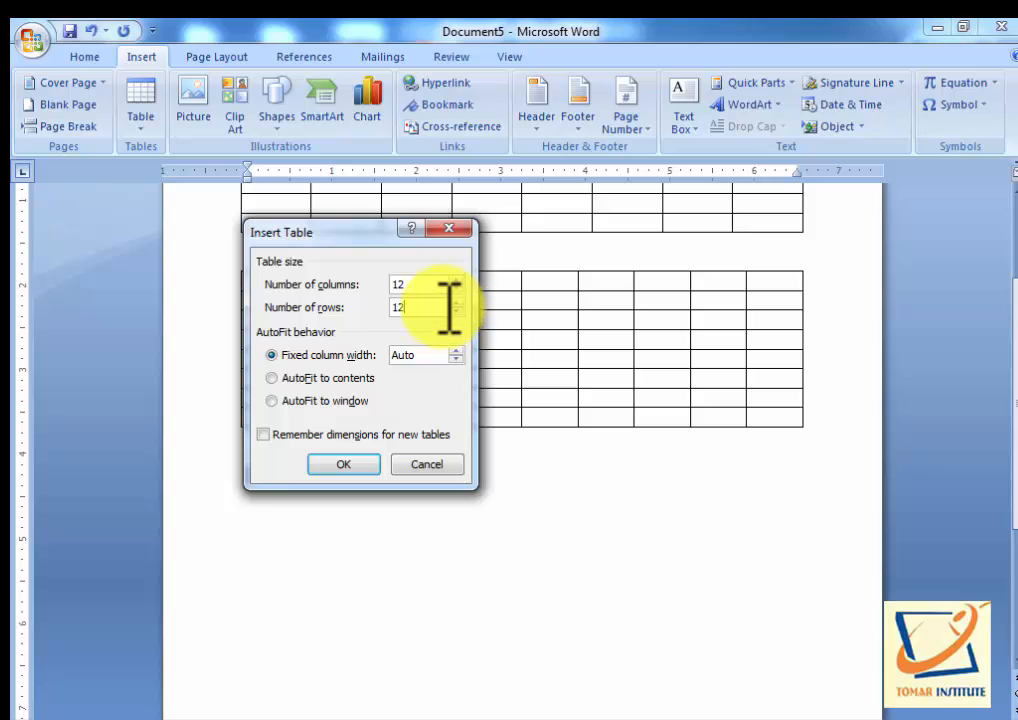
left_click(350, 465)
Draw a table outline about 7 inches wide and 1.2 inches high below the third table with Draw Table
scroll(380, 477, "down", 2)
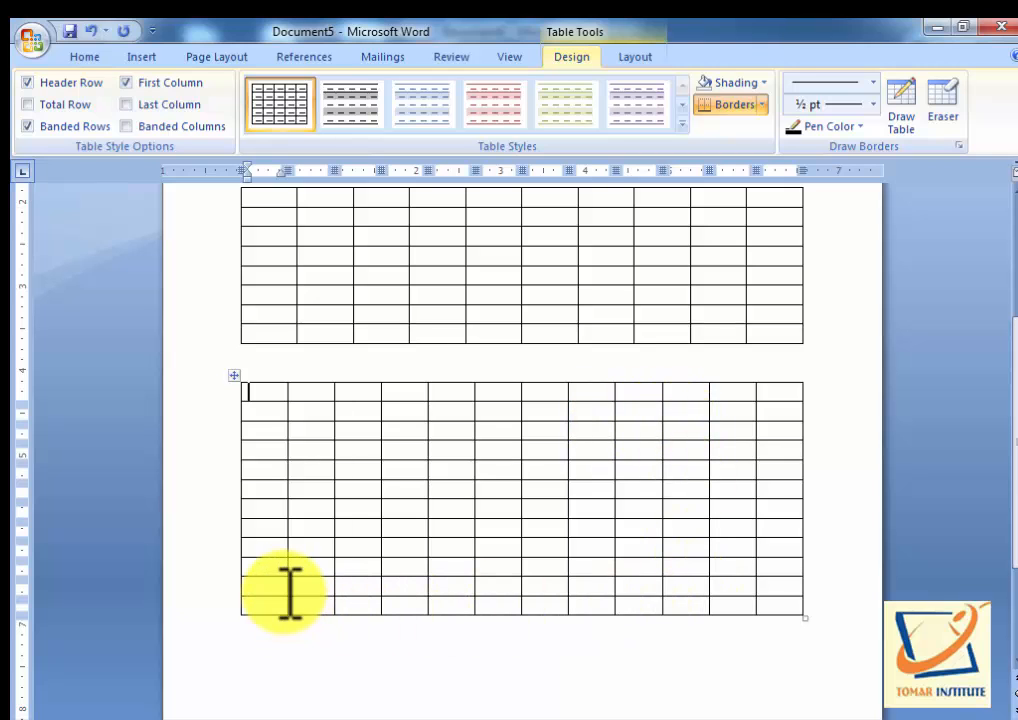
scroll(289, 592, "down", 4)
left_click(252, 500)
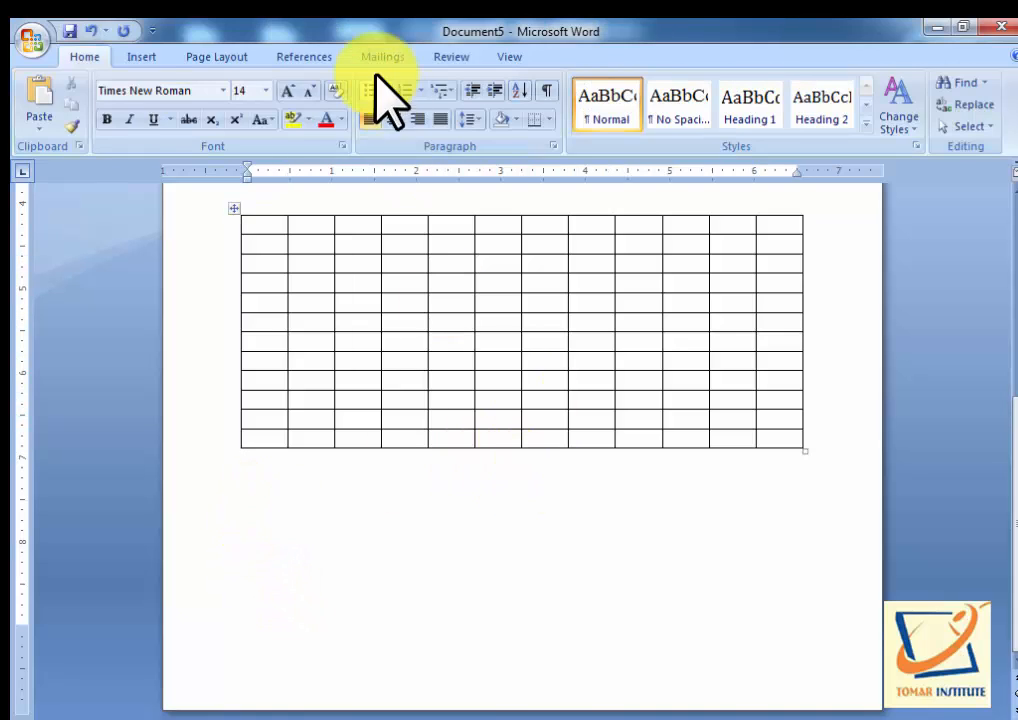
left_click(141, 57)
left_click(141, 125)
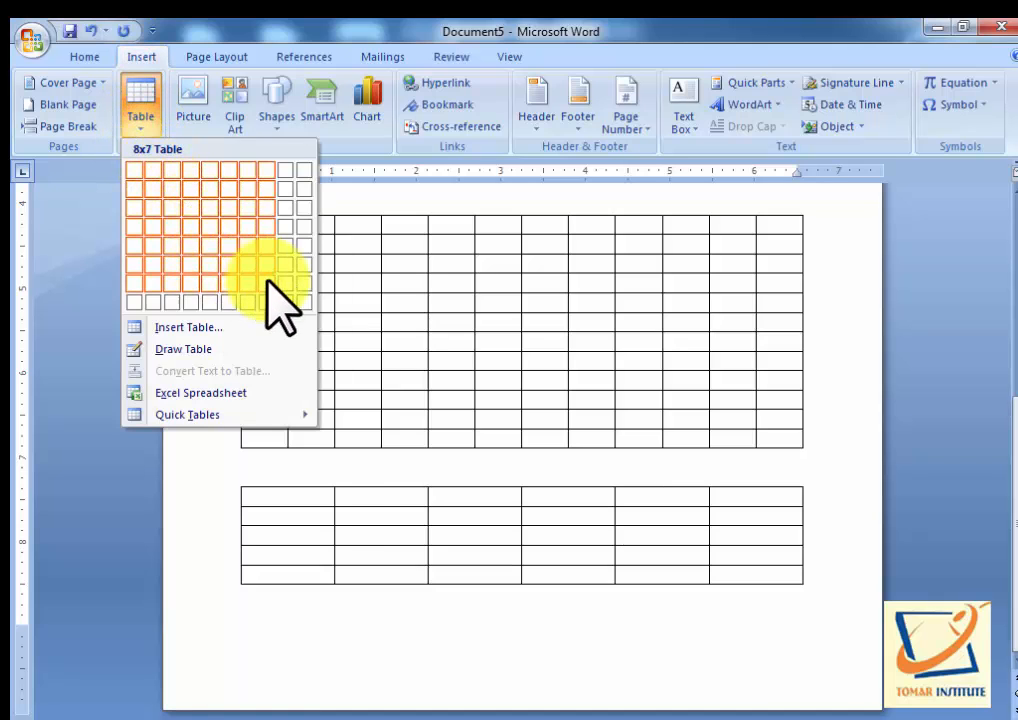
left_click(197, 330)
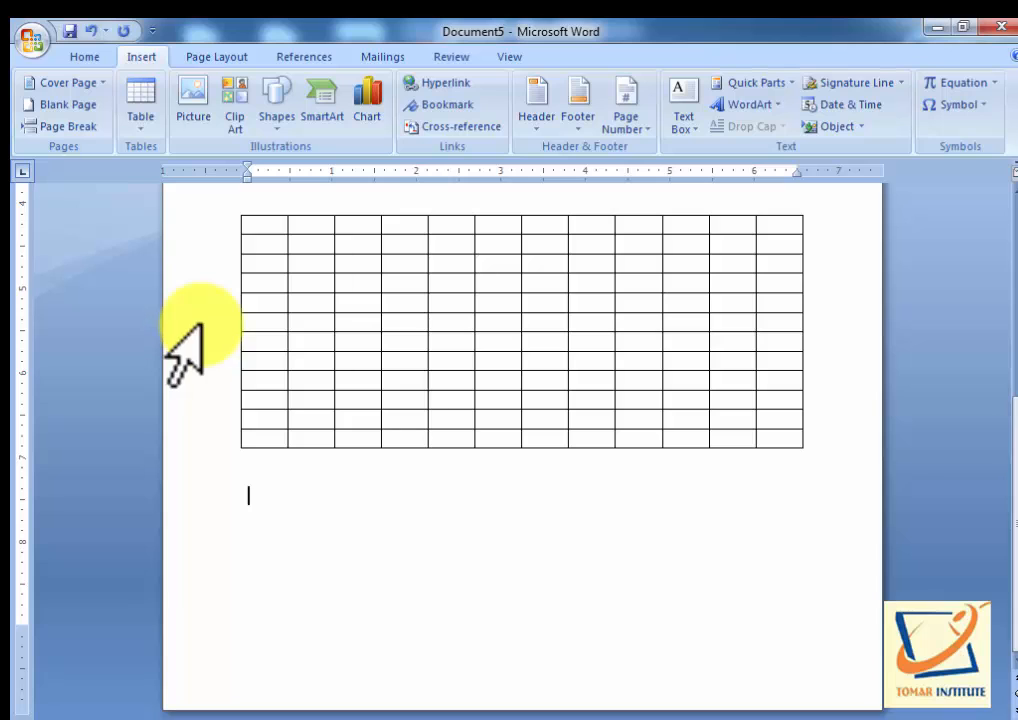
left_click(145, 125)
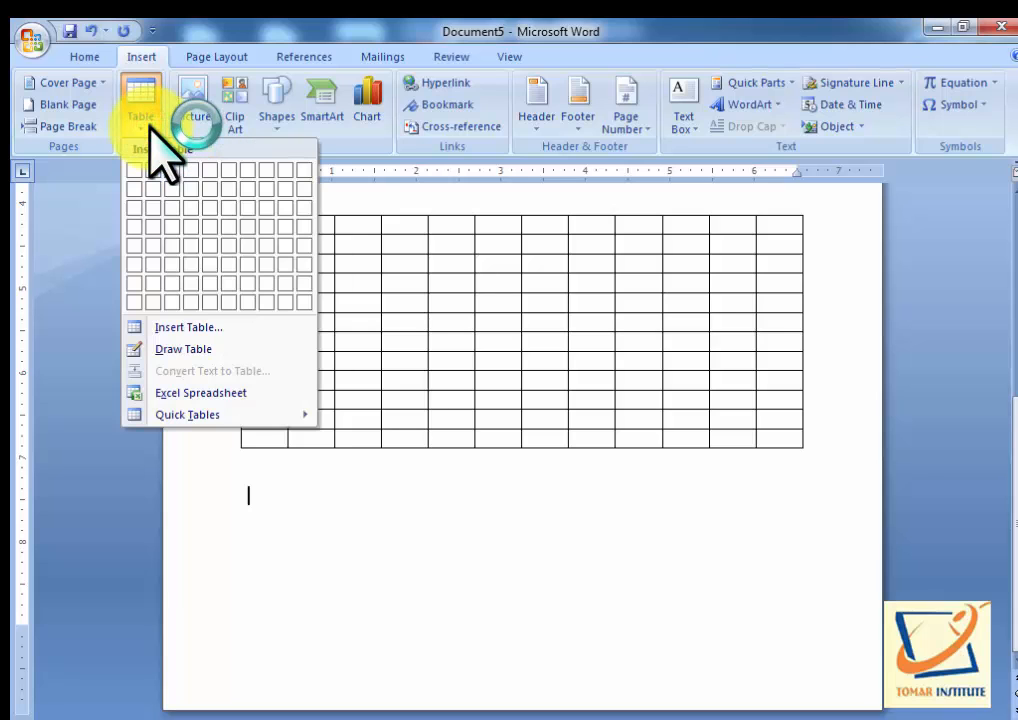
left_click(189, 350)
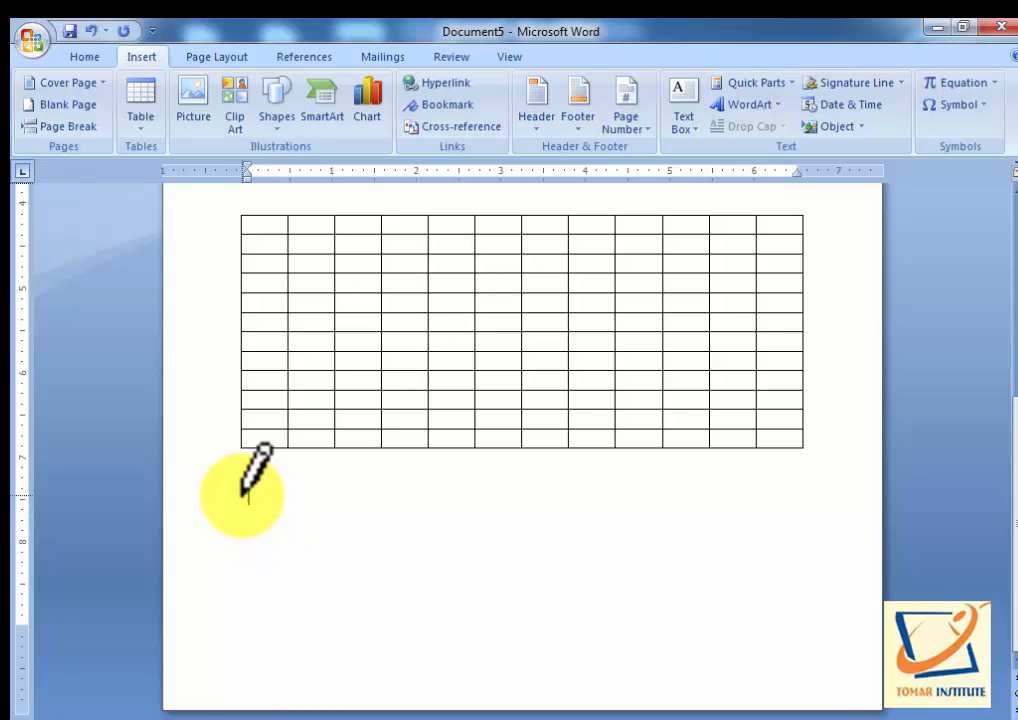
mouse_move(237, 480)
left_mouse_down()
mouse_move(278, 517)
mouse_move(820, 580)
mouse_move(821, 570)
left_mouse_up()
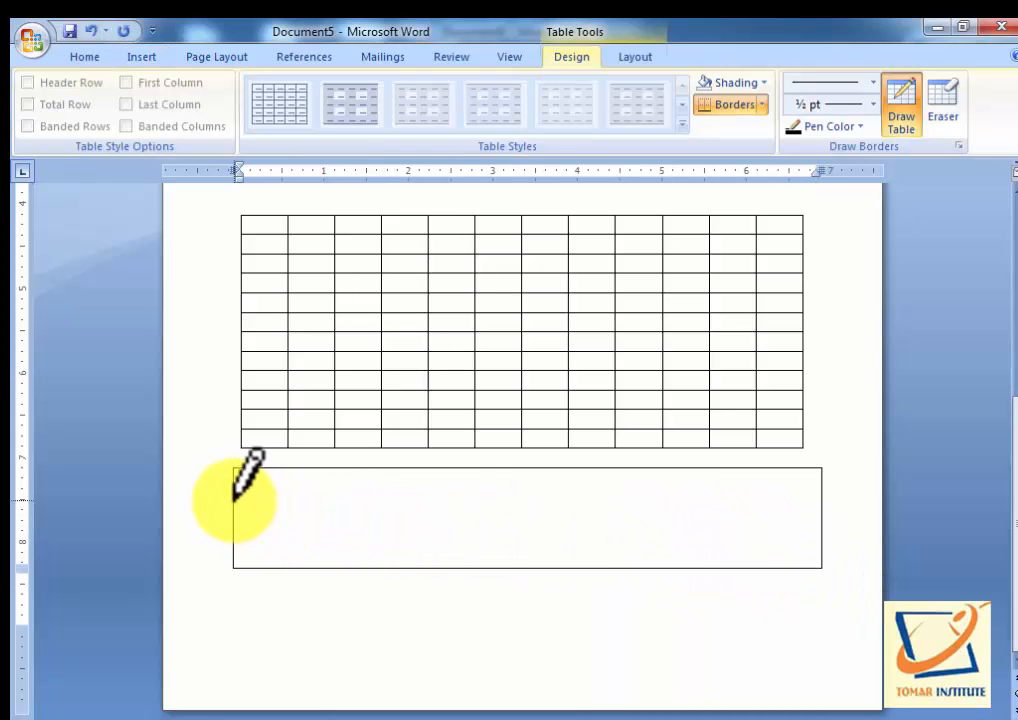
Divide the drawn outline into three rows and nine columns with two horizontal and eight vertical lines
left_click_drag(235, 497, 818, 500)
left_click_drag(234, 532, 815, 534)
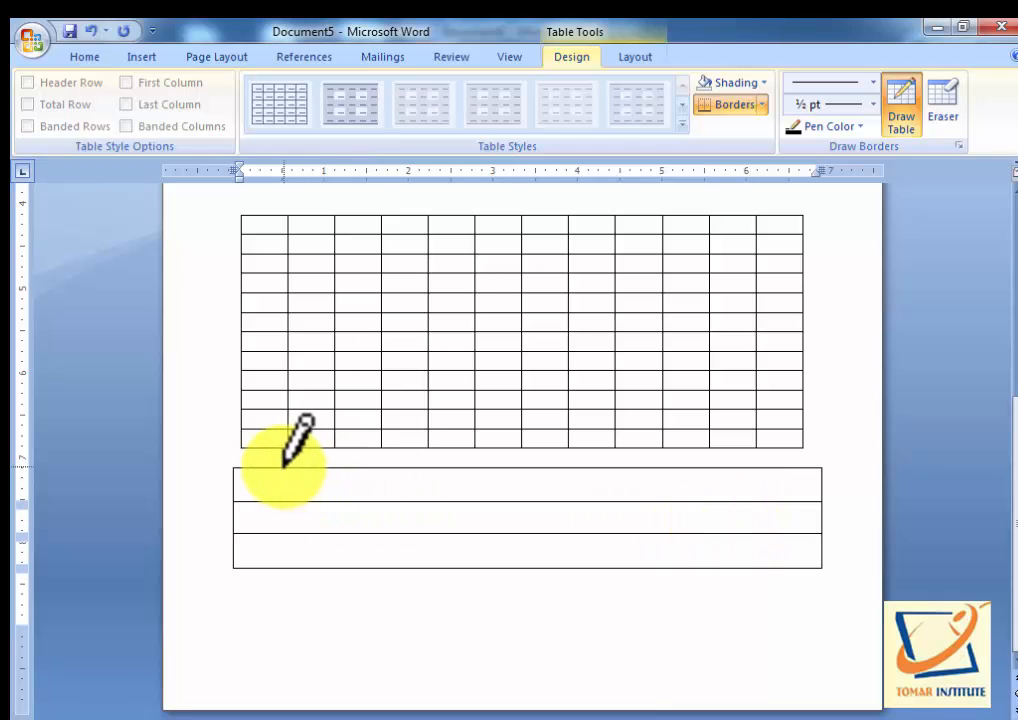
left_click_drag(285, 468, 287, 567)
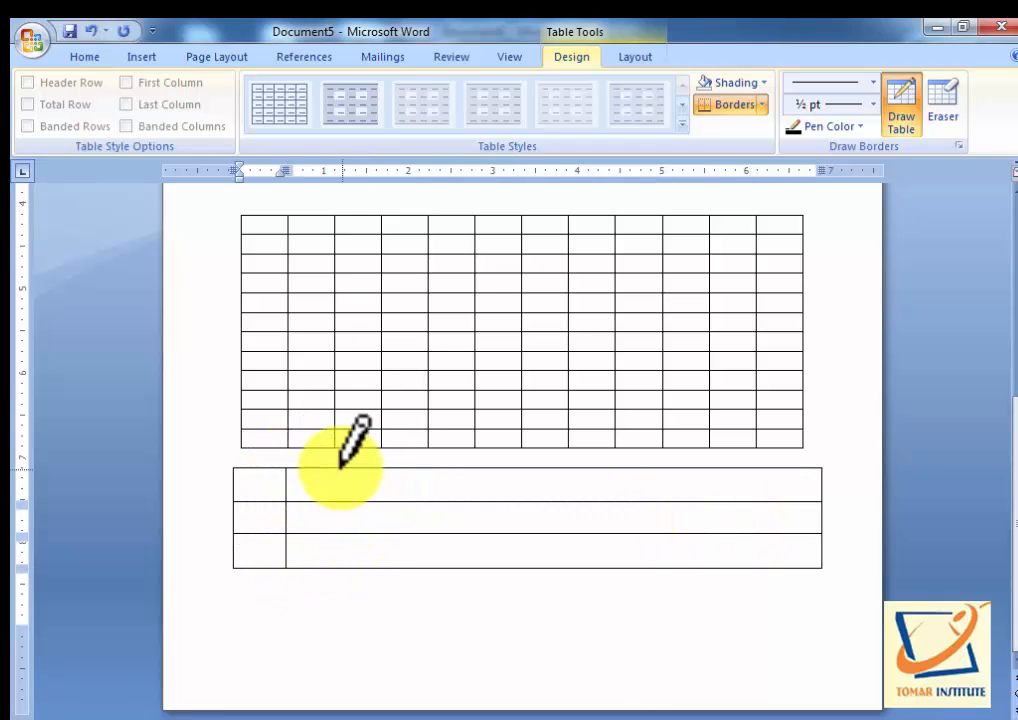
left_click_drag(340, 466, 339, 567)
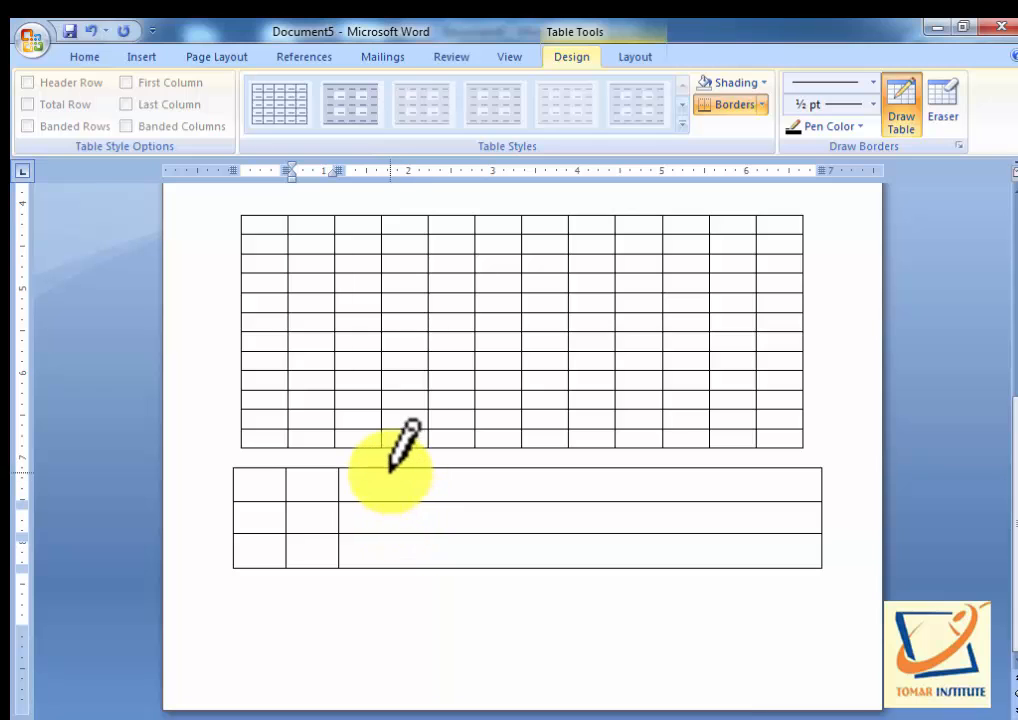
left_click_drag(389, 470, 390, 567)
left_click_drag(456, 467, 456, 567)
left_click_drag(538, 470, 538, 567)
left_click_drag(616, 469, 617, 567)
left_click_drag(694, 467, 694, 567)
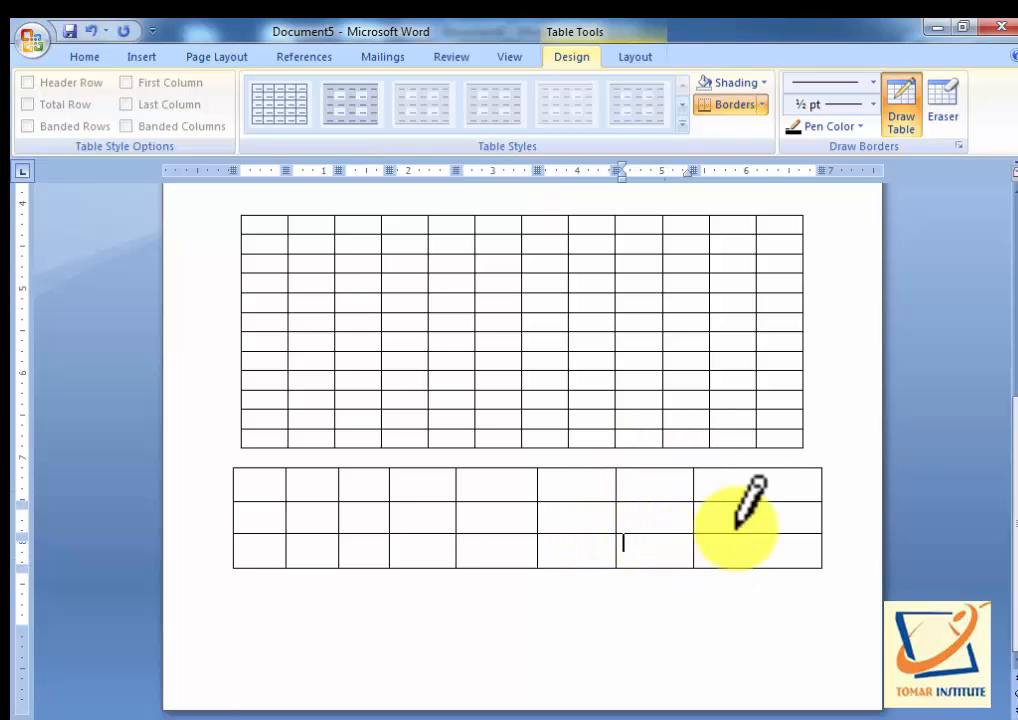
left_click_drag(766, 467, 766, 566)
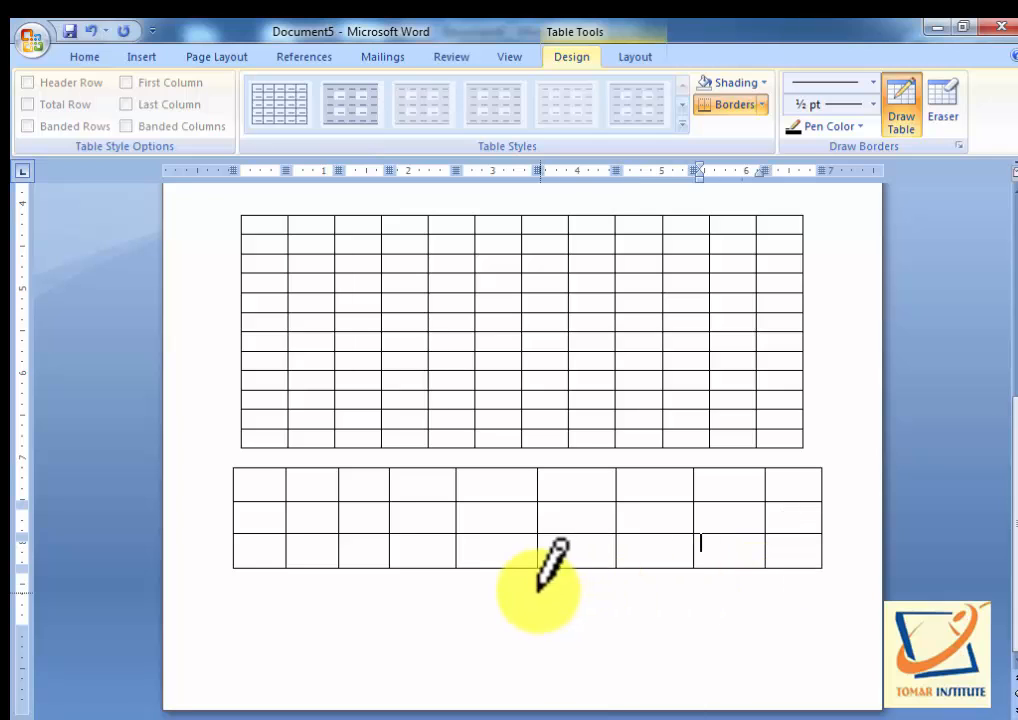
Draw four more full-height vertical lines that split the drawn table's first, fifth, sixth and seventh columns
left_click_drag(259, 468, 256, 567)
left_click_drag(491, 470, 491, 567)
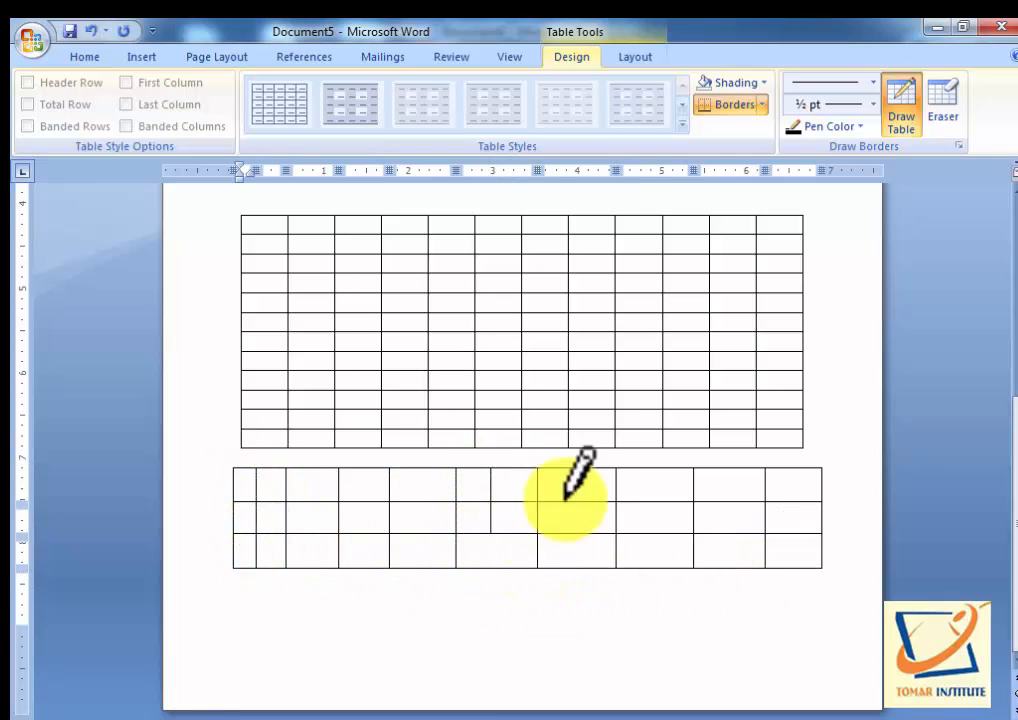
left_click_drag(579, 470, 580, 567)
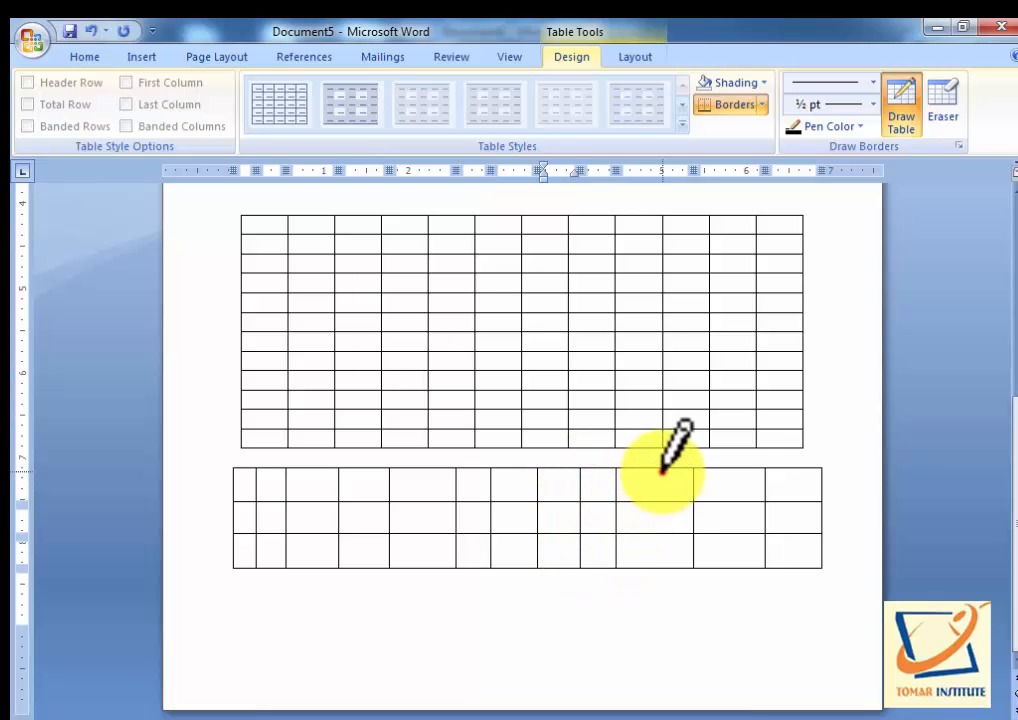
left_click_drag(662, 470, 662, 567)
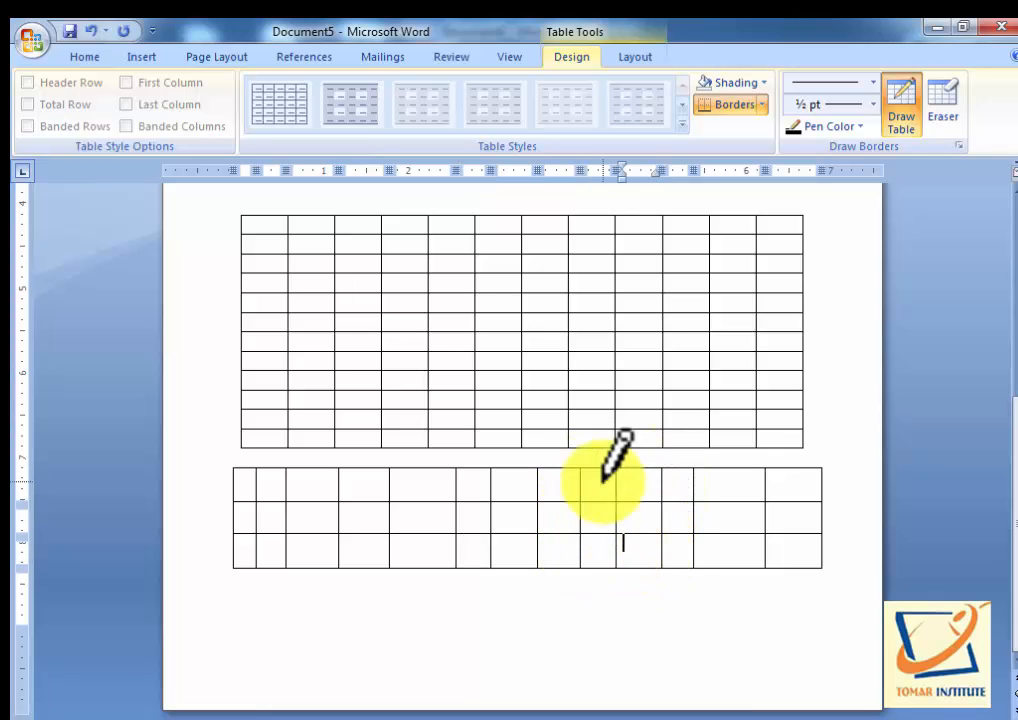
Add blank lines below the drawn table to reach the next page and enter the text "DCA,PGDCA,BCA,BBA,BA" there
left_click(145, 58)
left_click(145, 120)
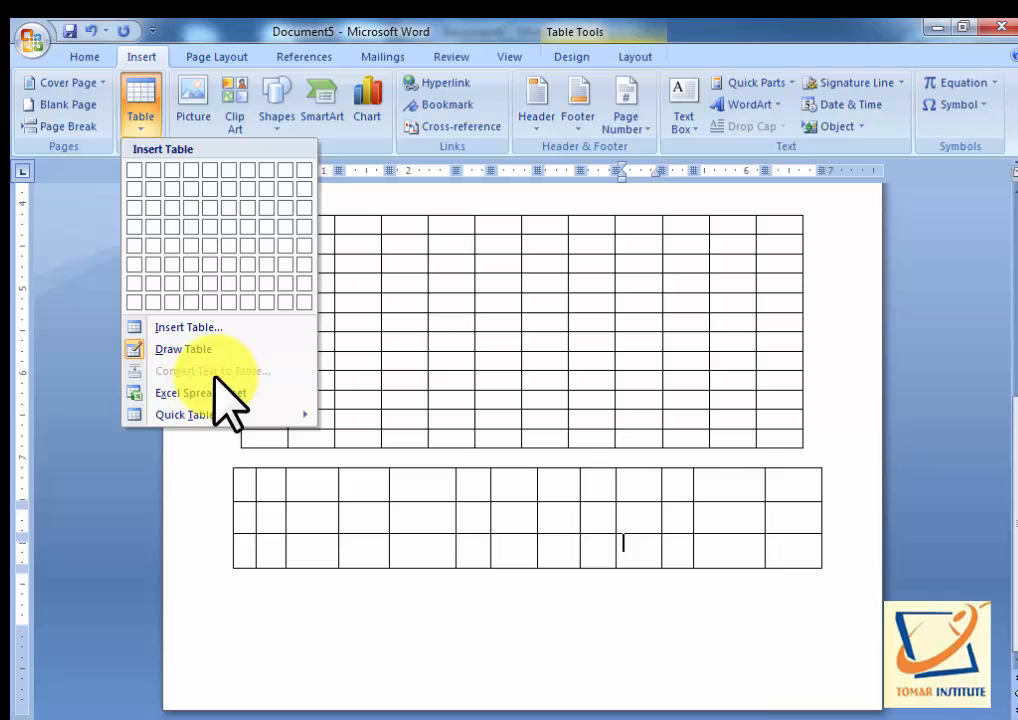
left_click(368, 612)
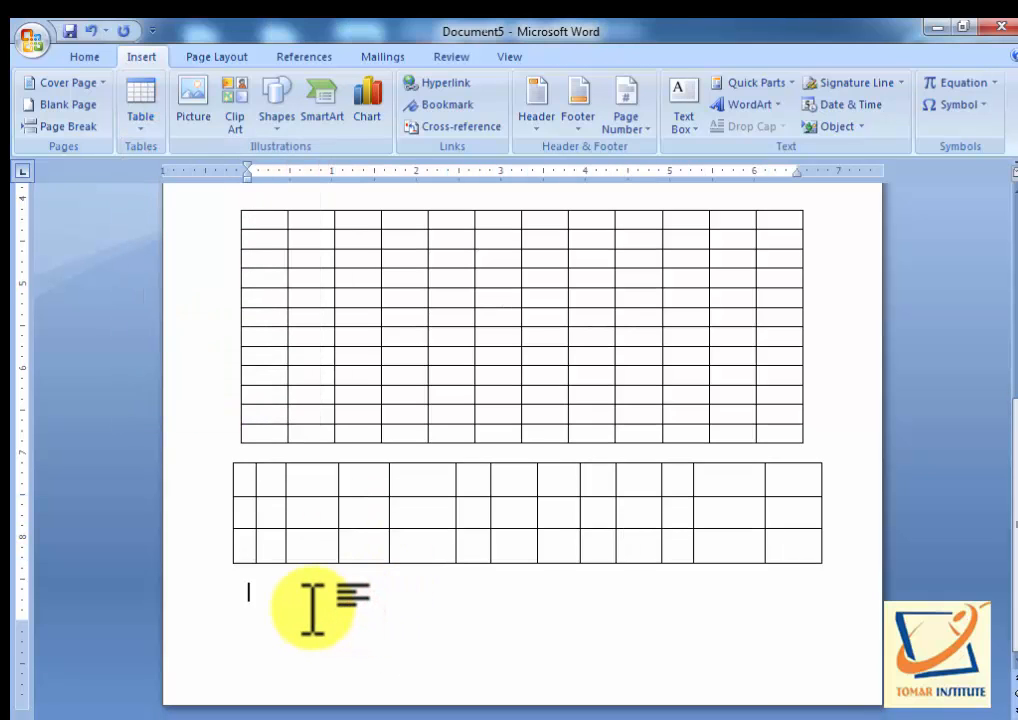
key("Return")
key("Return")
key("Return")
key("Return")
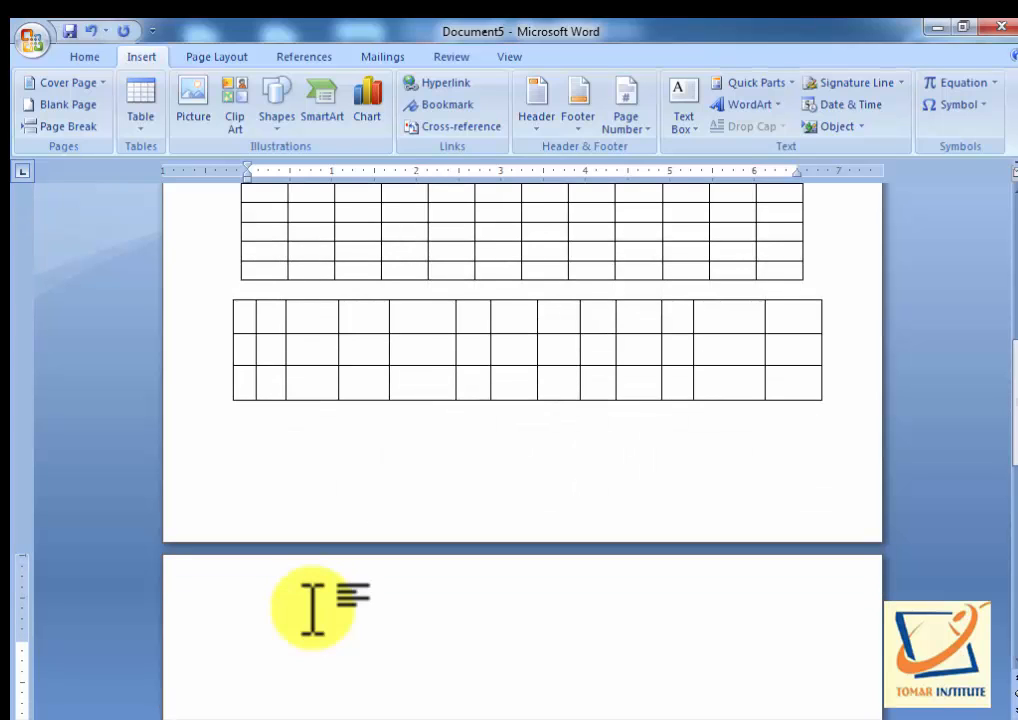
scroll(318, 606, "down", 3)
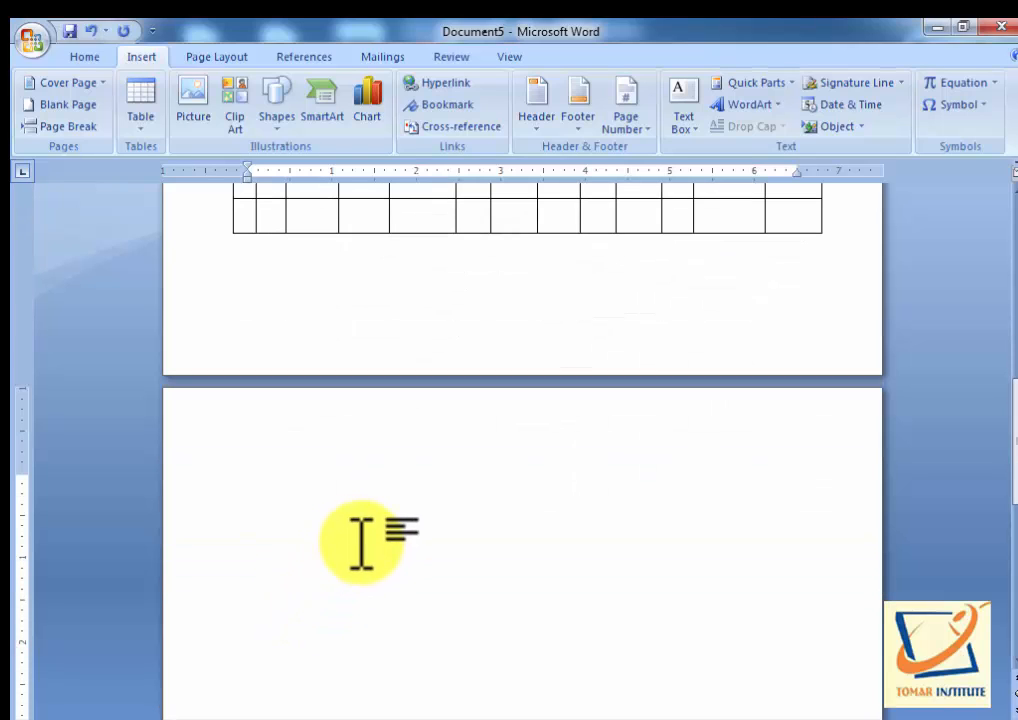
type("DCA,PGDCA,BCA,BBA,BA")
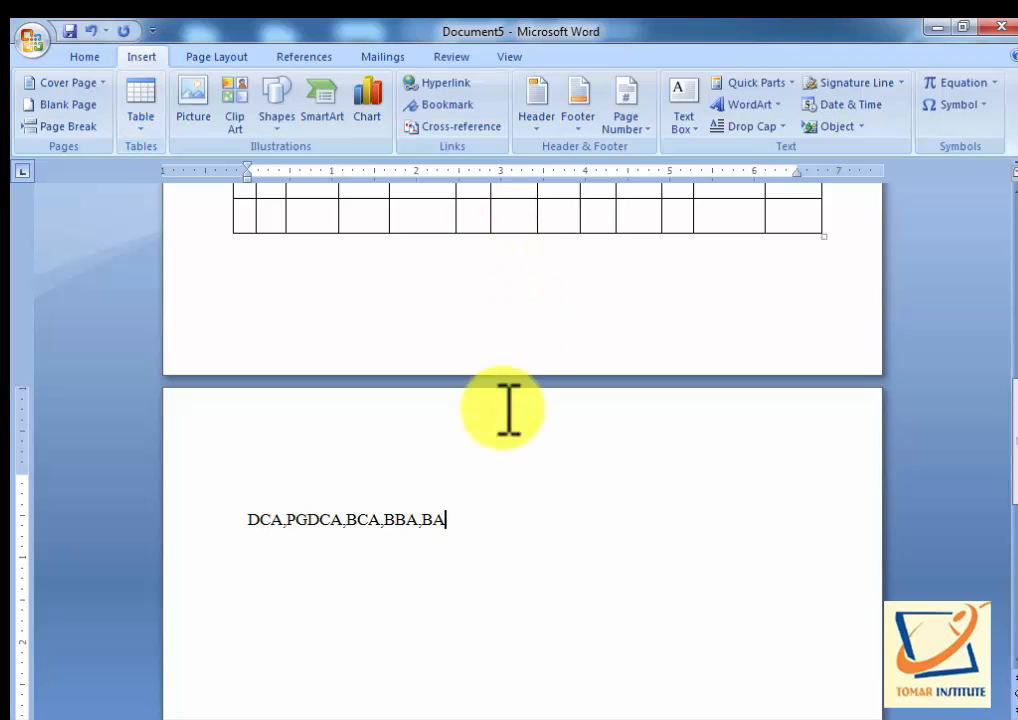
Convert the comma-separated line into a table with 3 columns and automatic fixed column width, separating the text at commas
left_click(457, 520)
left_click_drag(457, 520, 245, 518)
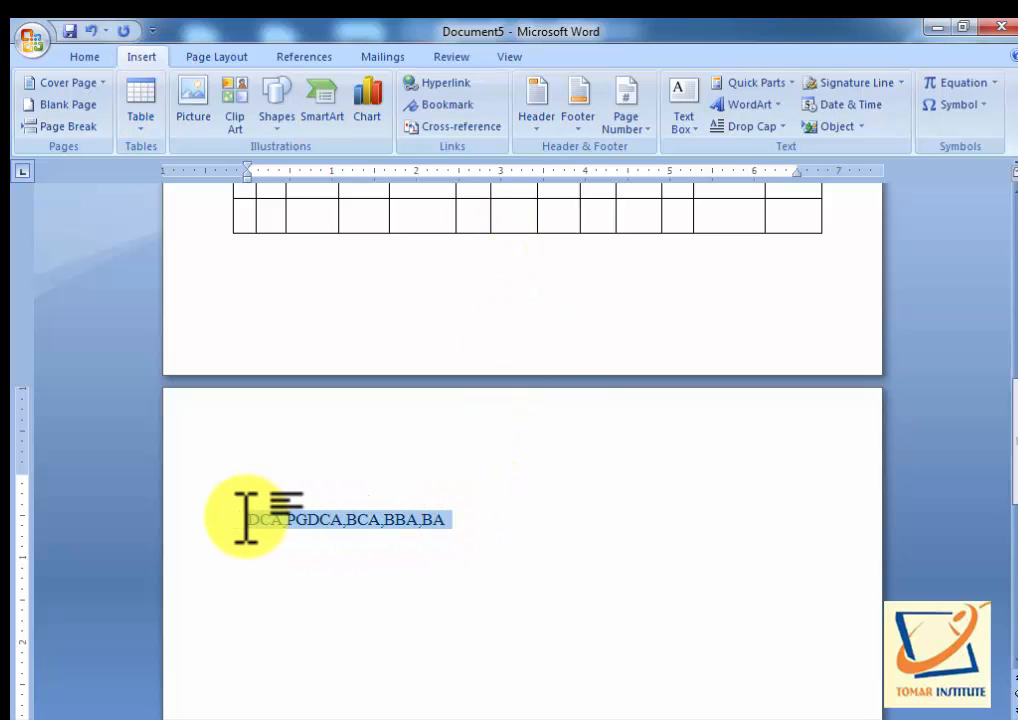
left_click(141, 128)
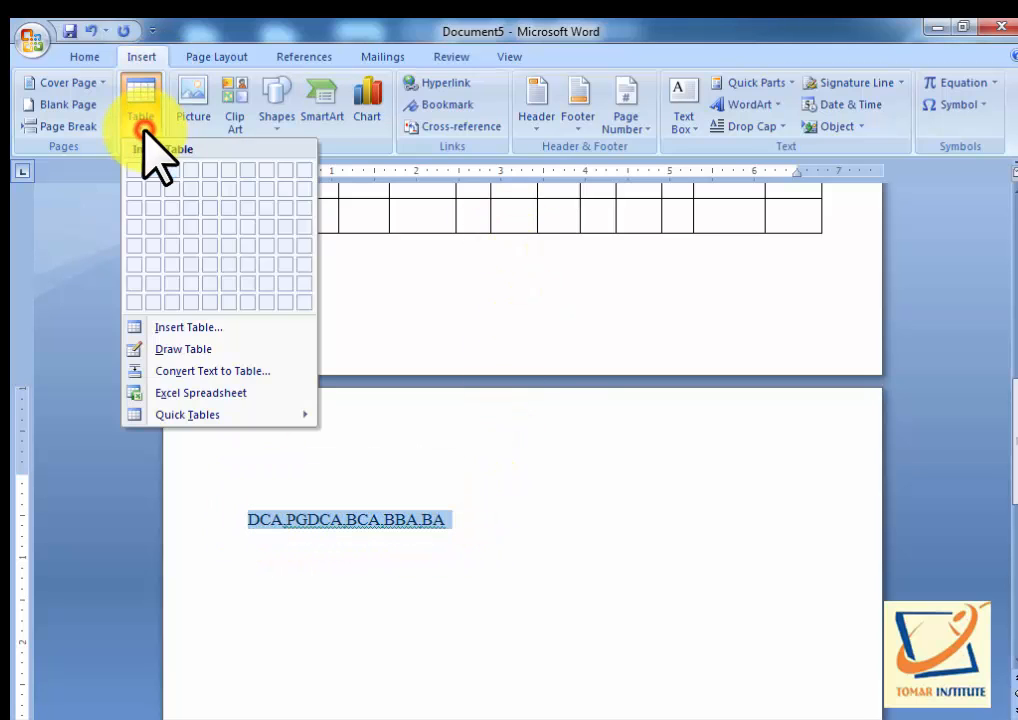
left_click(180, 372)
left_click_drag(305, 243, 503, 130)
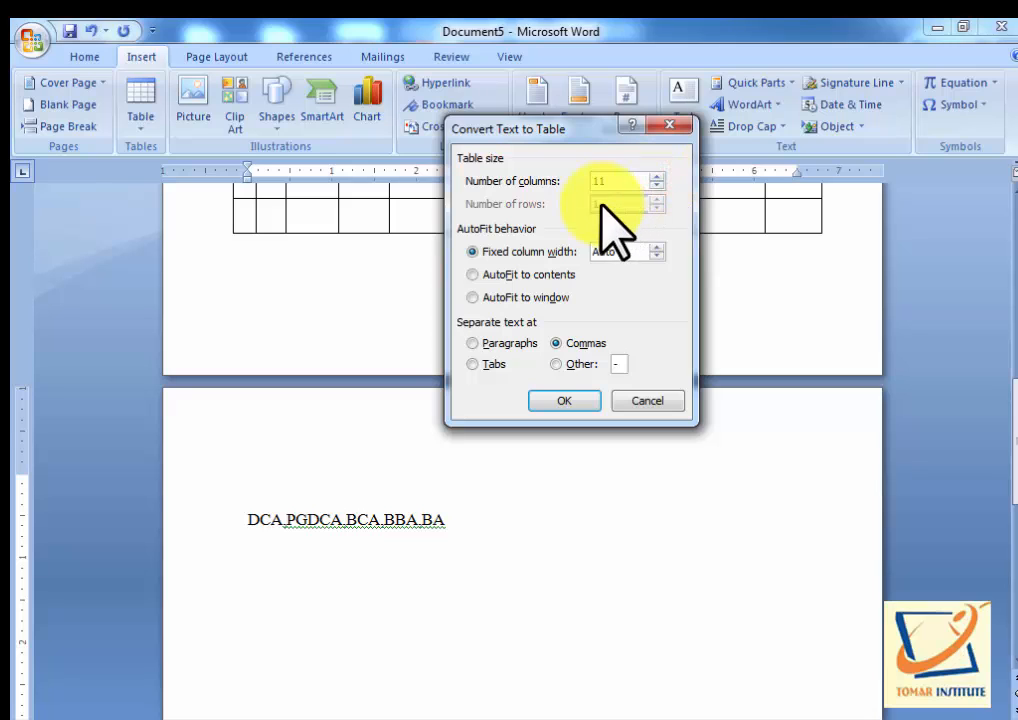
left_click(655, 176)
left_click(655, 176)
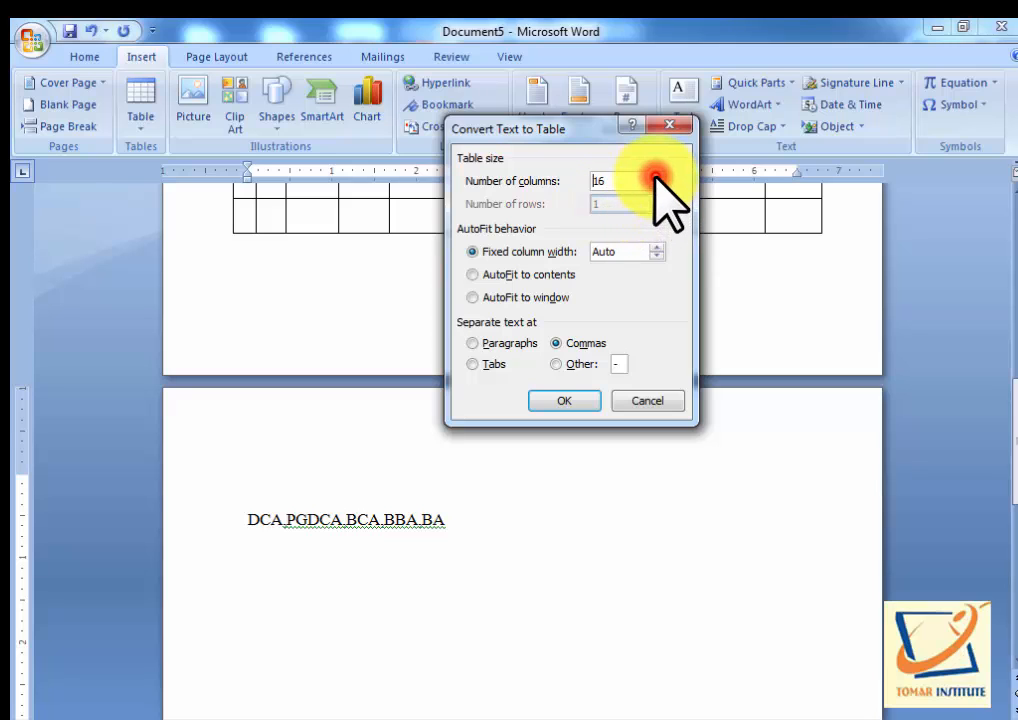
left_click(655, 176)
left_click(653, 185)
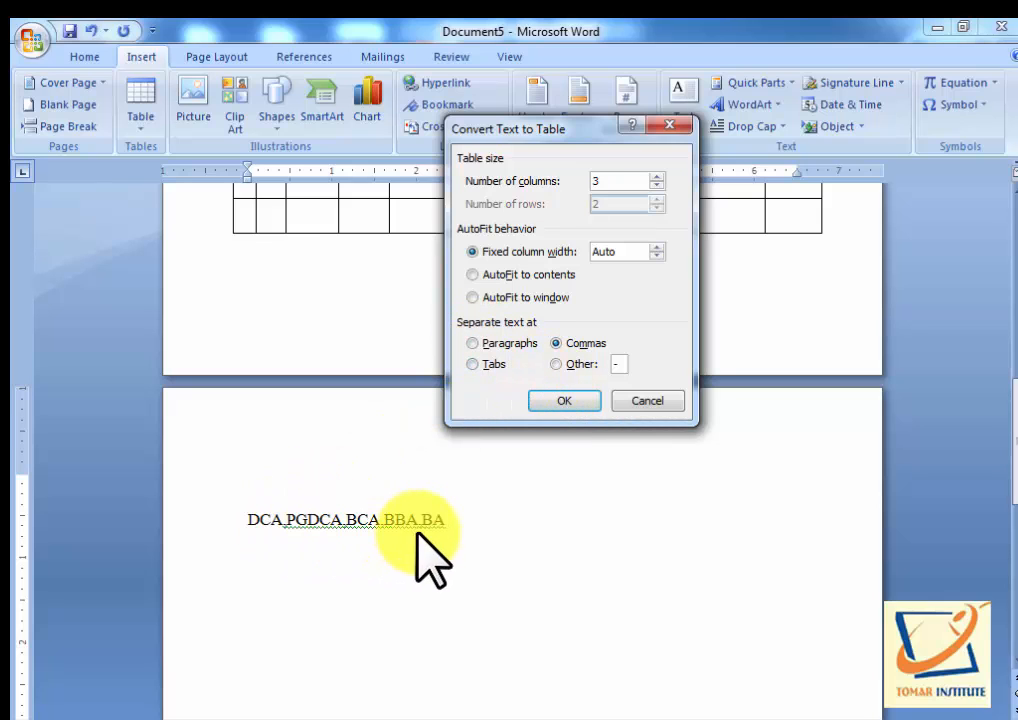
left_click(556, 345)
left_click(557, 402)
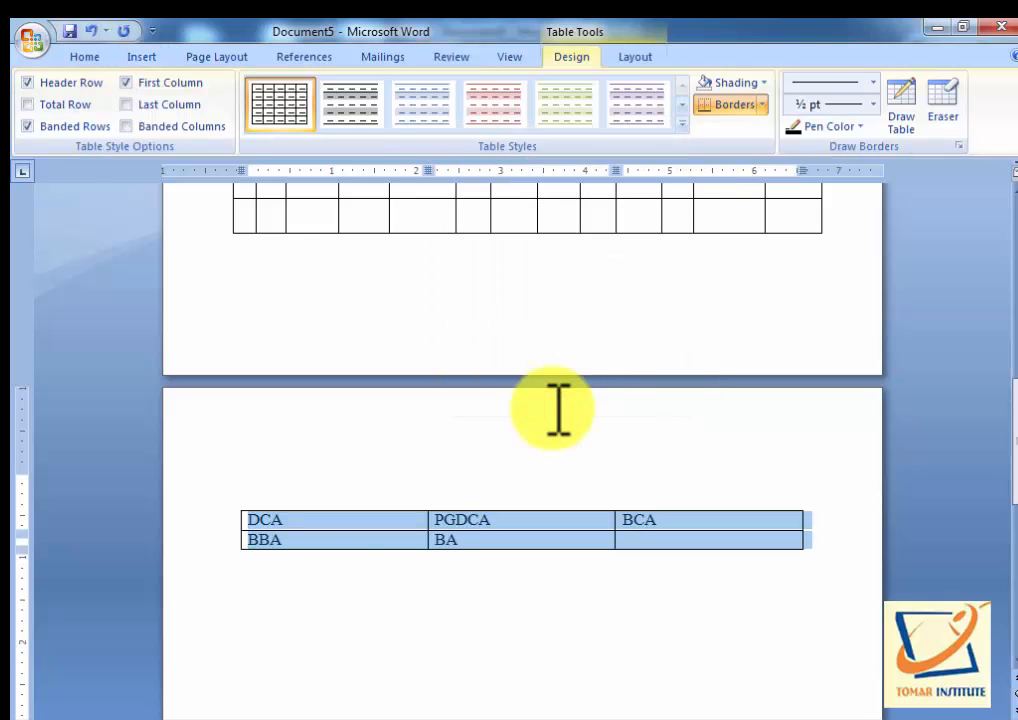
Go over the cells of the converted table's two rows to examine how the text was distributed
left_click(305, 539)
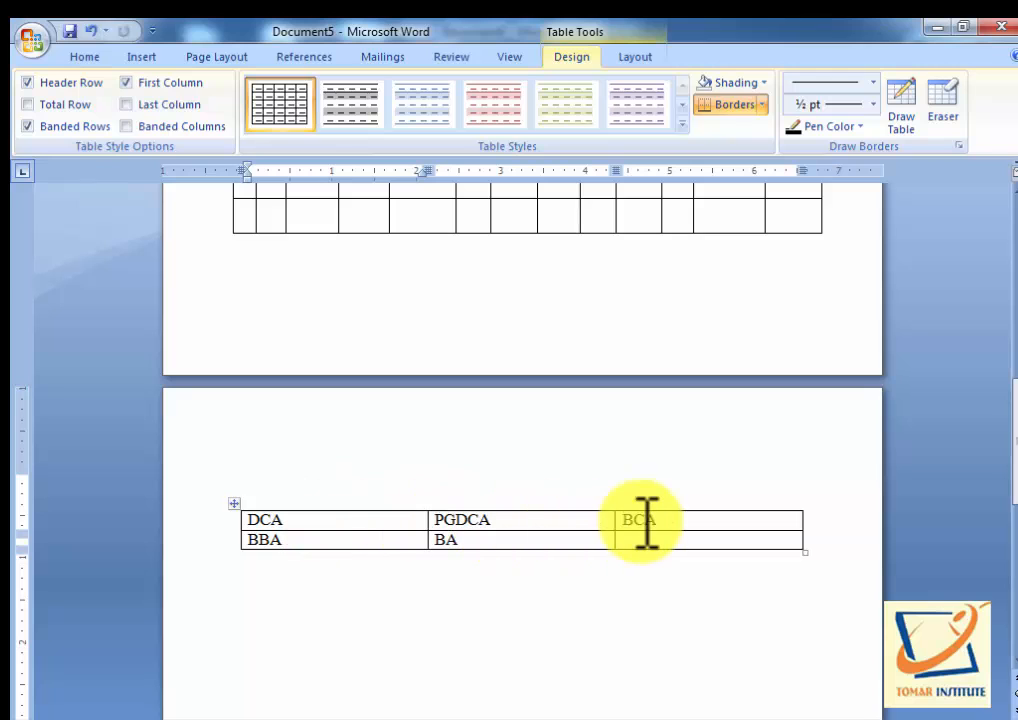
left_click(298, 517)
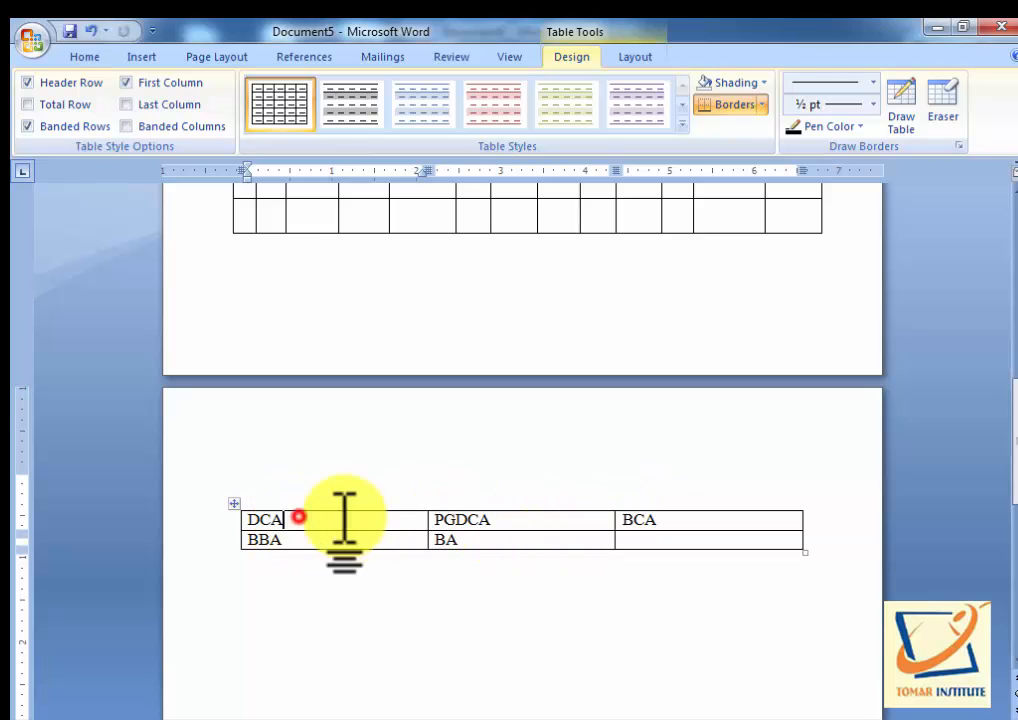
left_click(518, 517)
left_click(670, 510)
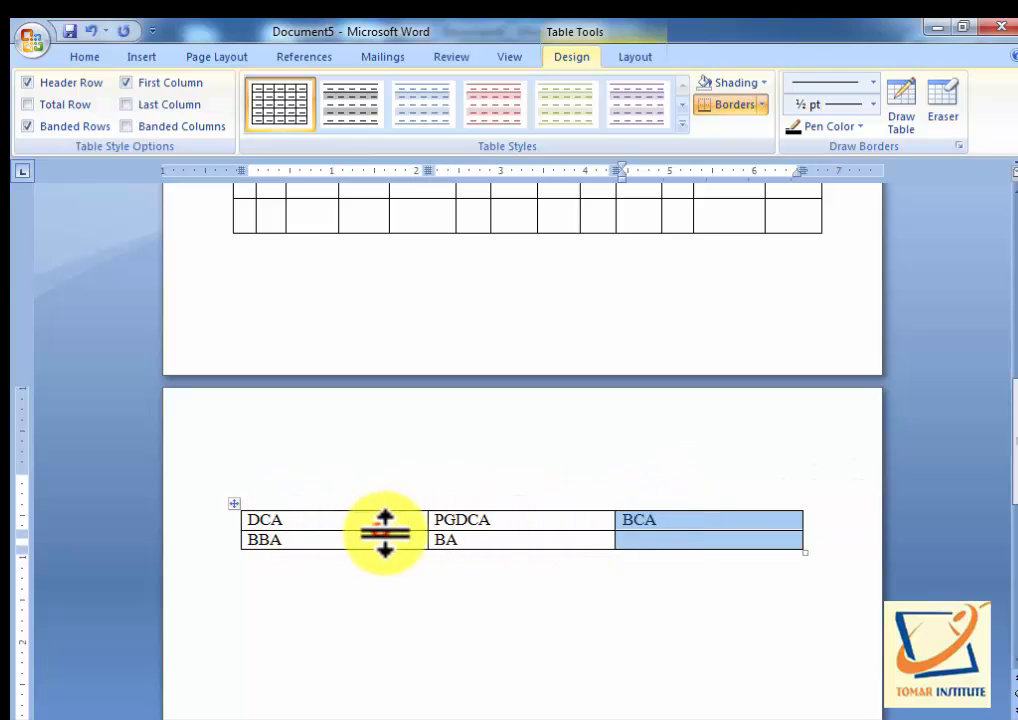
left_click(384, 537)
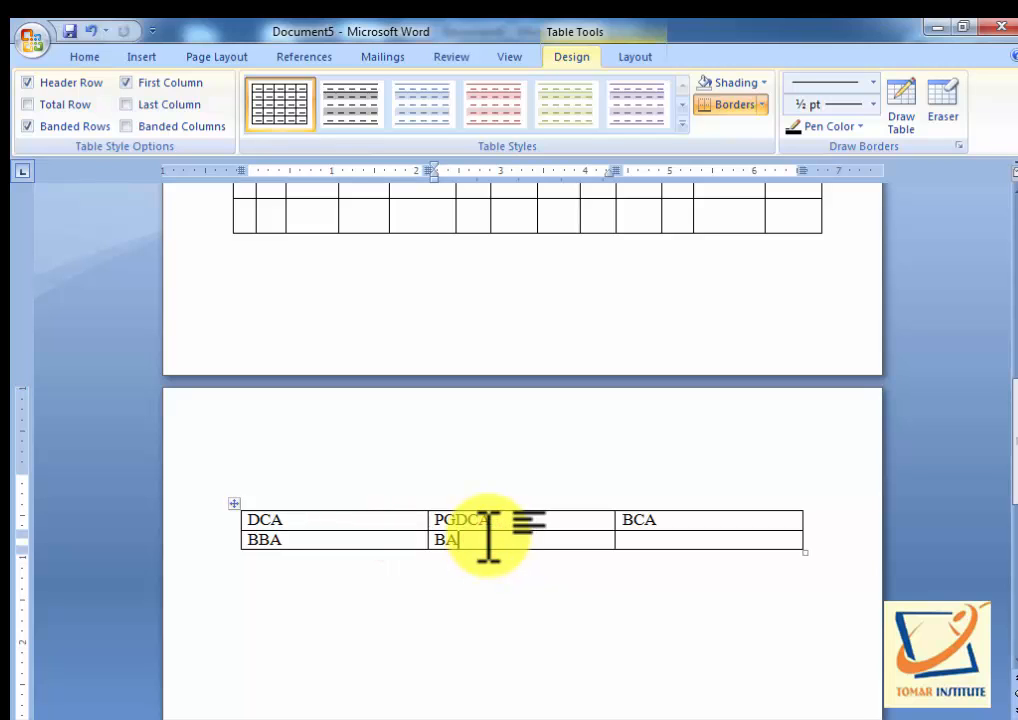
Insert an Excel spreadsheet below the converted table, leave its edit mode, and reopen it for editing
left_click(284, 615)
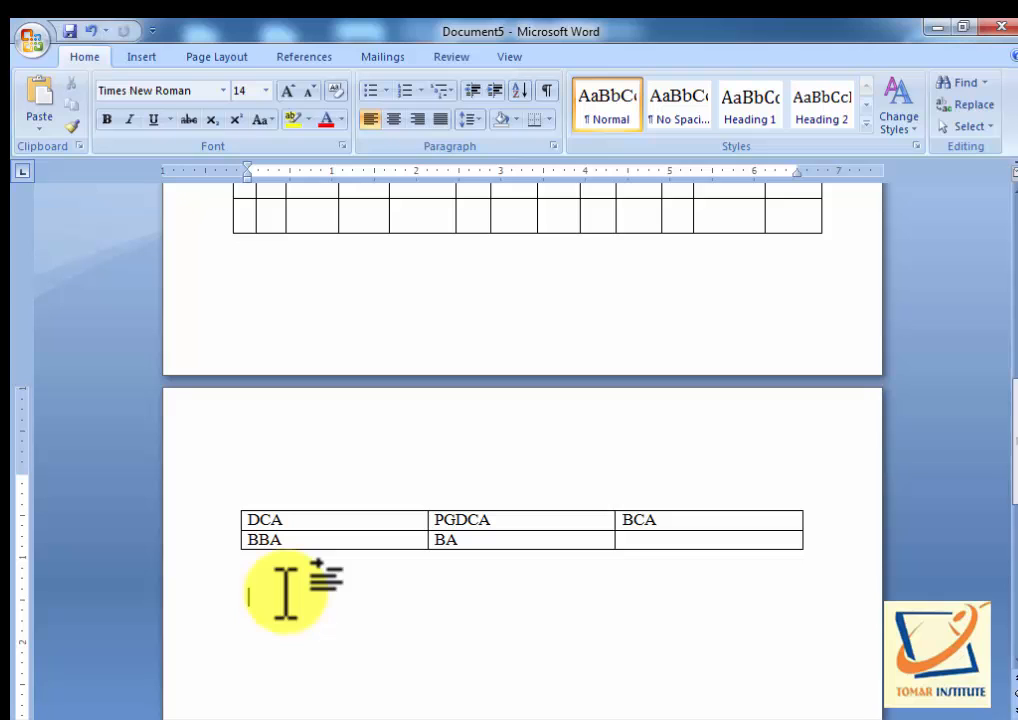
left_click(141, 60)
left_click(139, 119)
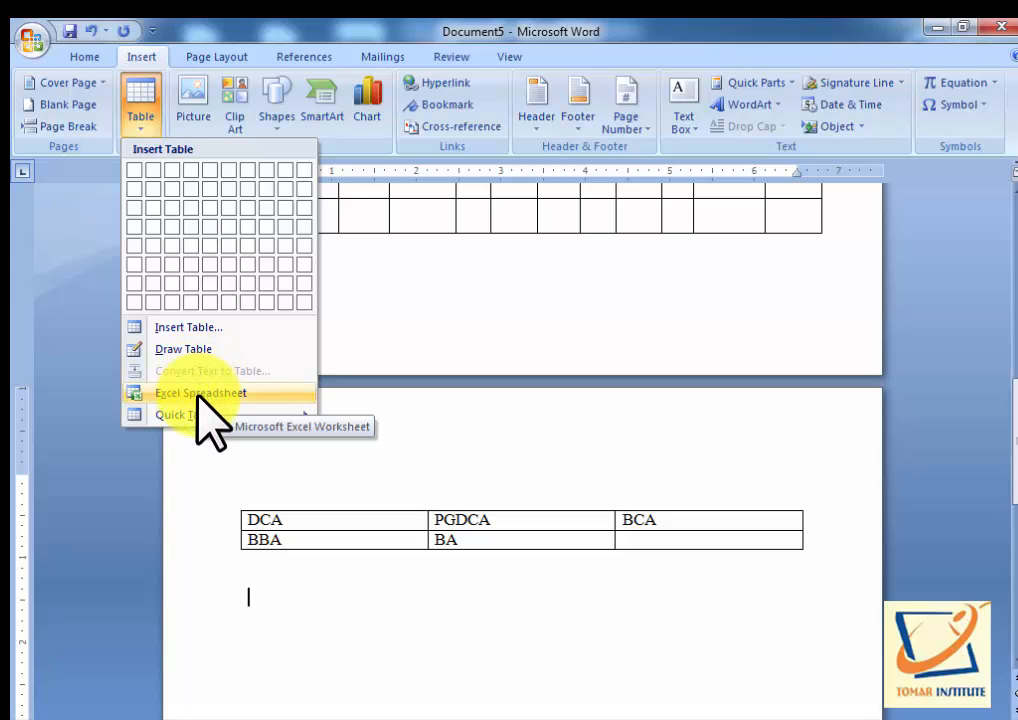
left_click(200, 393)
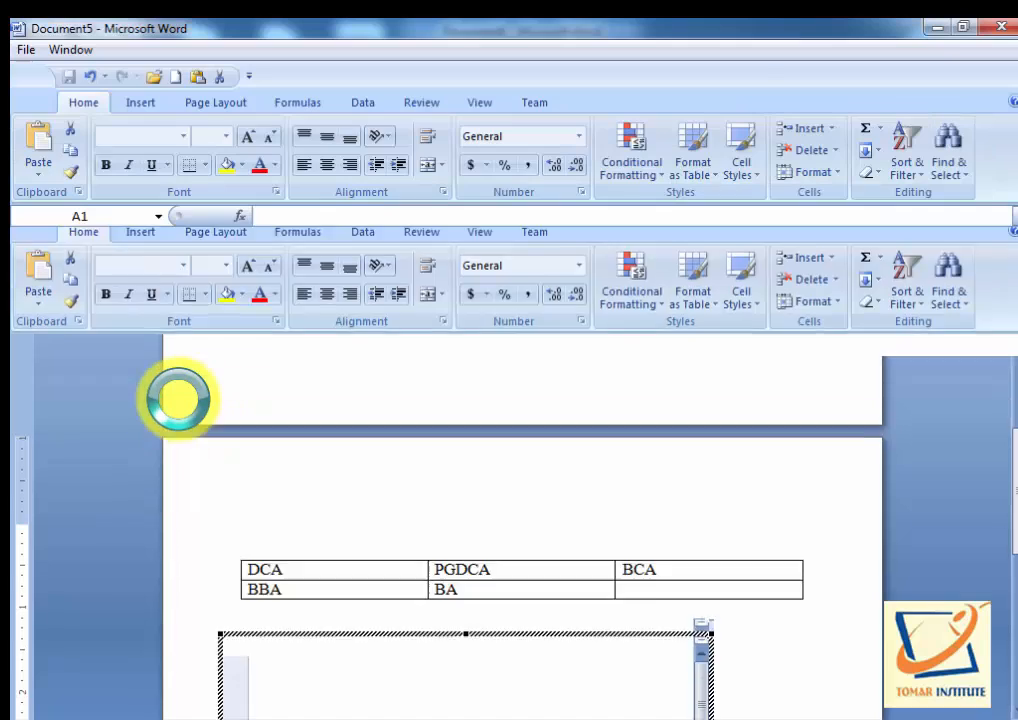
left_click(418, 597)
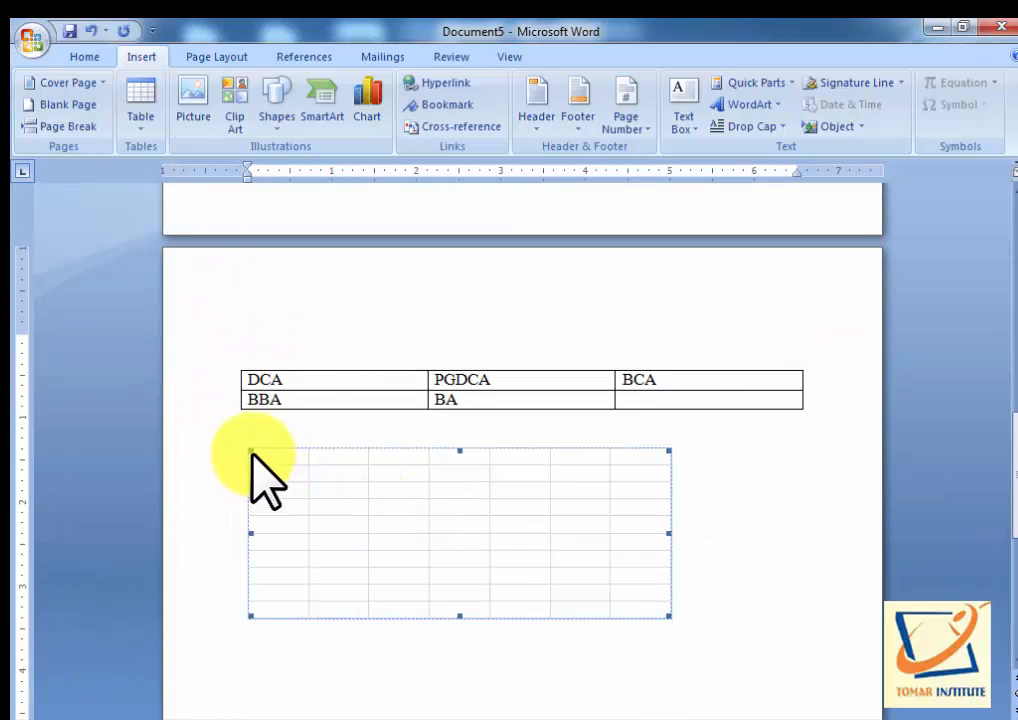
double_click(343, 512)
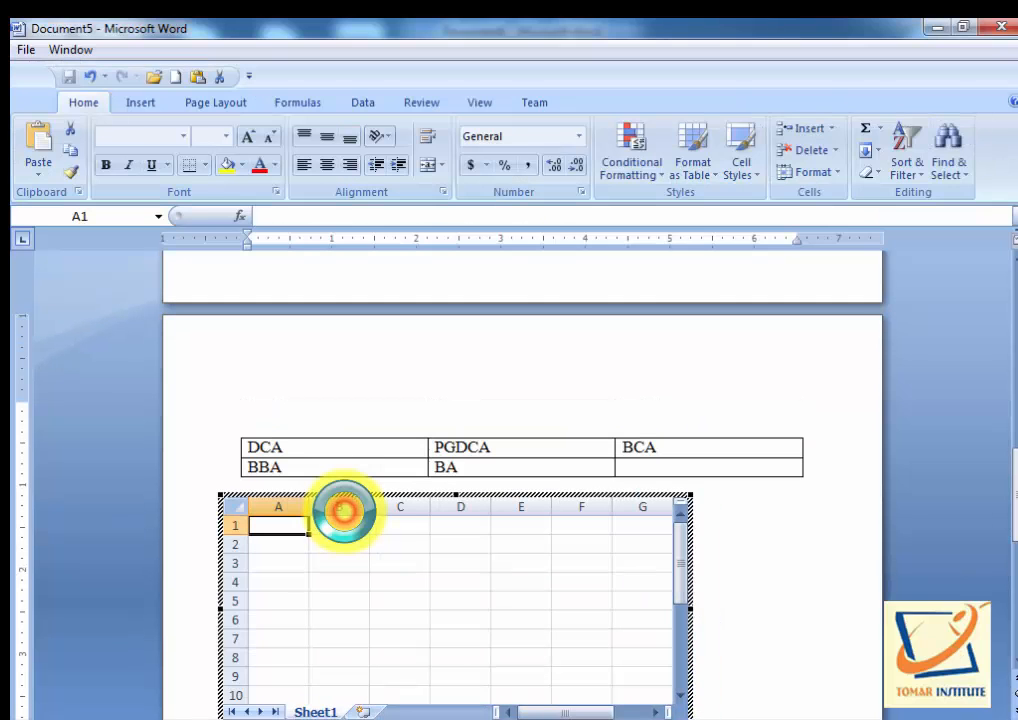
Enlarge the embedded spreadsheet in width and height so that it shows columns A to I and 15 rows
scroll(629, 641, "down", 2)
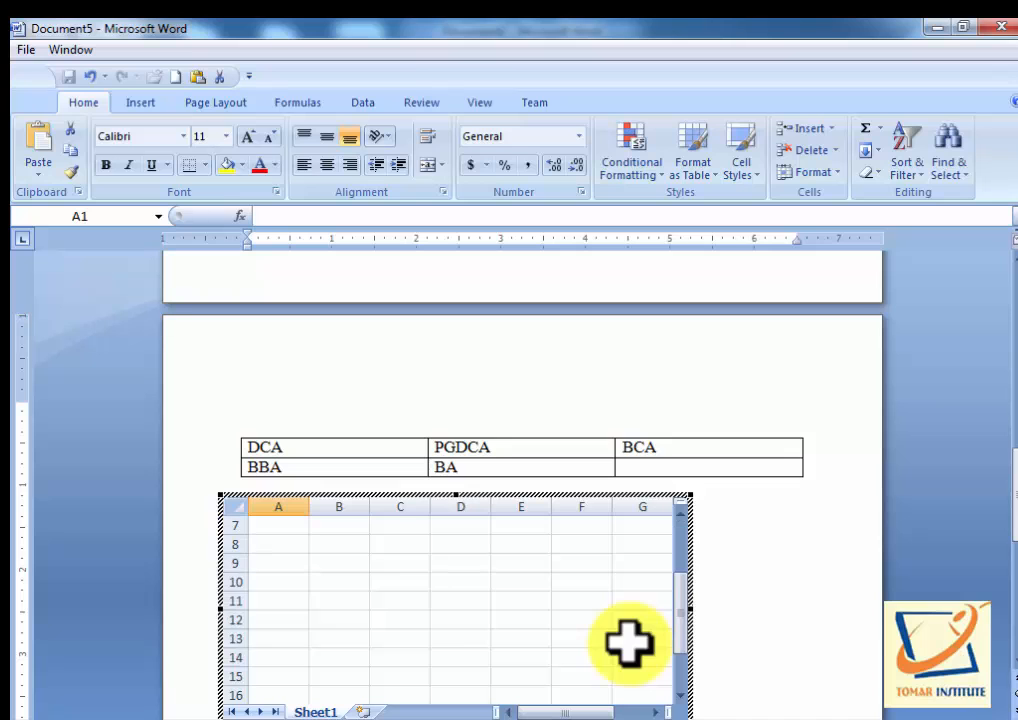
mouse_move(1011, 532)
left_mouse_down()
mouse_move(1013, 513)
mouse_move(1013, 530)
left_mouse_up()
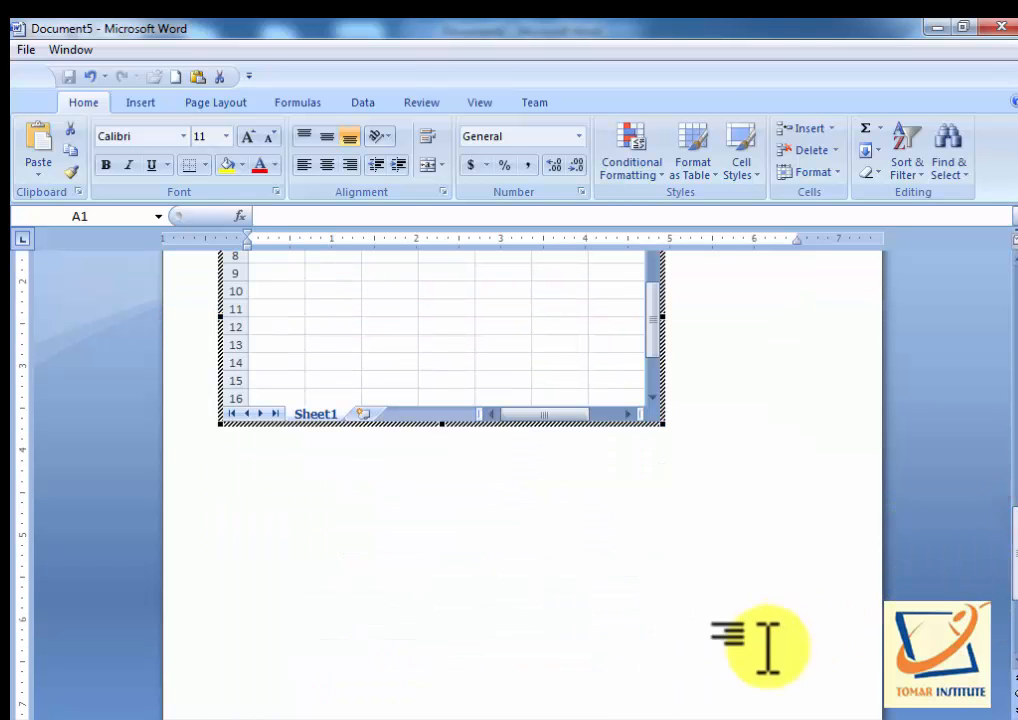
left_click_drag(660, 424, 776, 514)
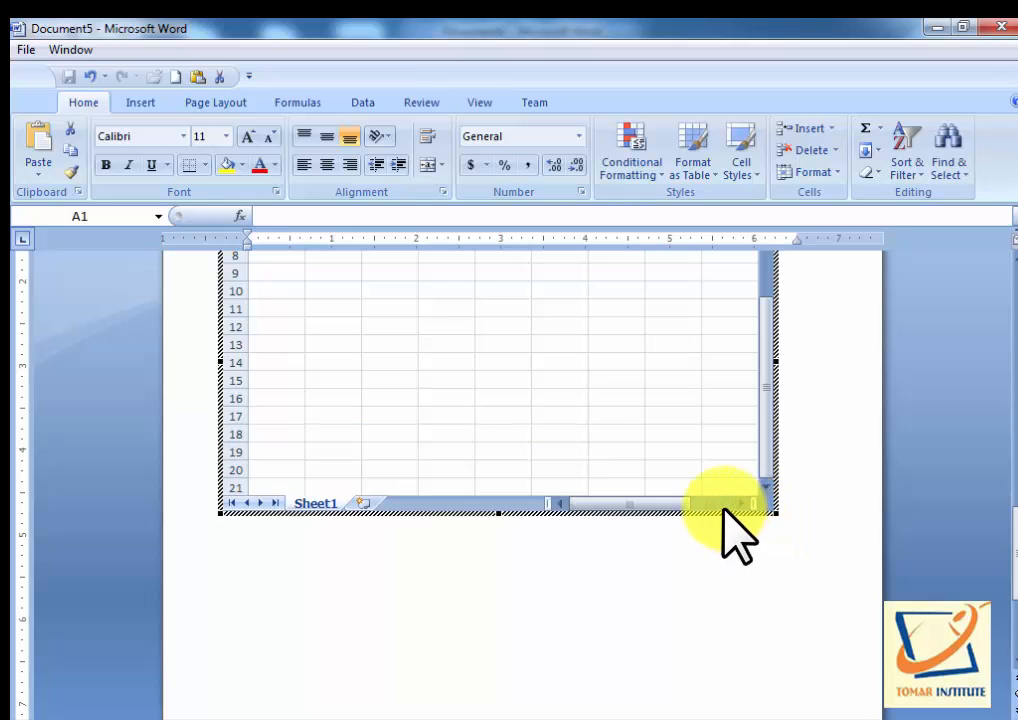
scroll(600, 436, "up", 2)
left_click_drag(1005, 545, 1000, 500)
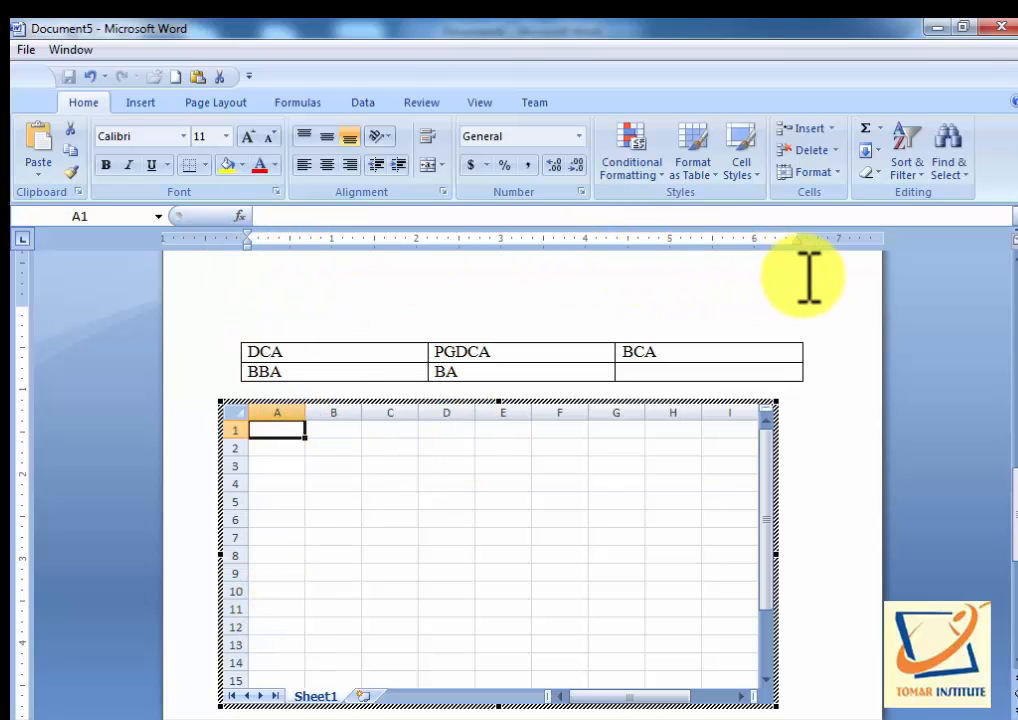
Select columns A to D one by one, rows 2 and 3, and column A again to examine the sheet's columns and rows
left_click(280, 414)
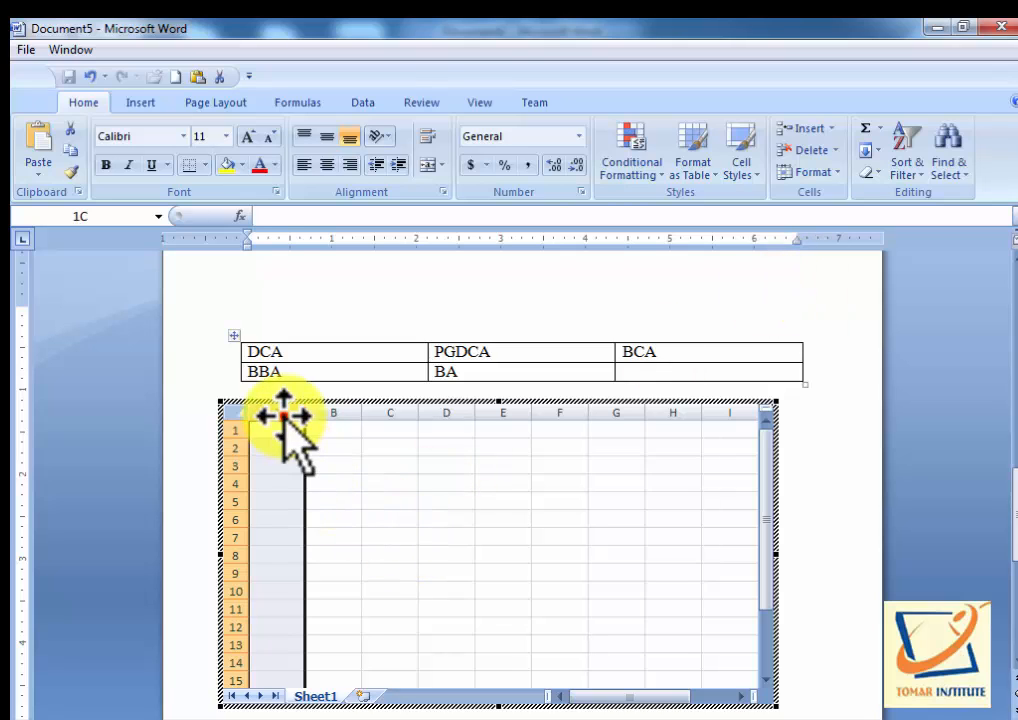
left_click(338, 412)
left_click(390, 412)
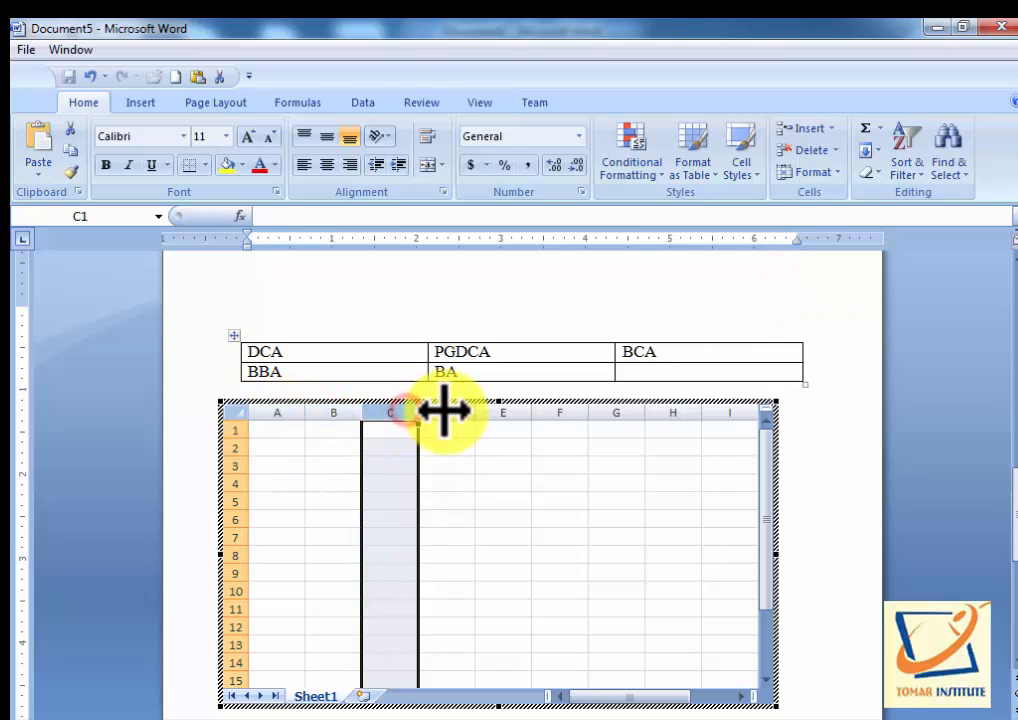
left_click(446, 412)
left_click(240, 448)
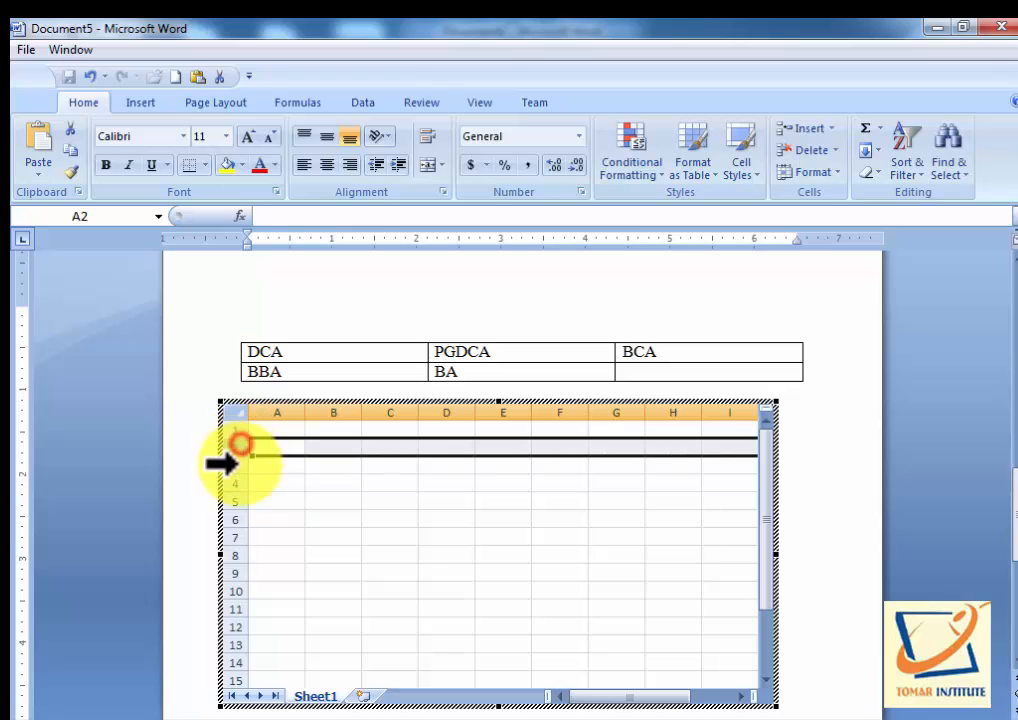
left_click(240, 466)
left_click(290, 414)
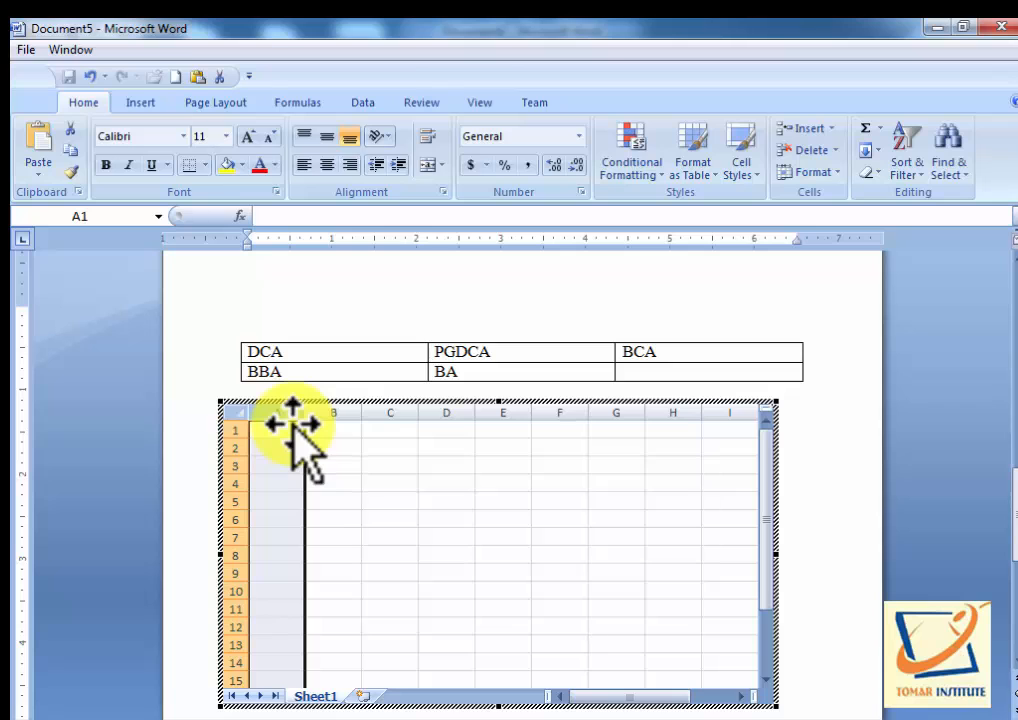
Look through the Excel commands for inserting, page layout and formulas offered for the embedded spreadsheet
left_click(155, 102)
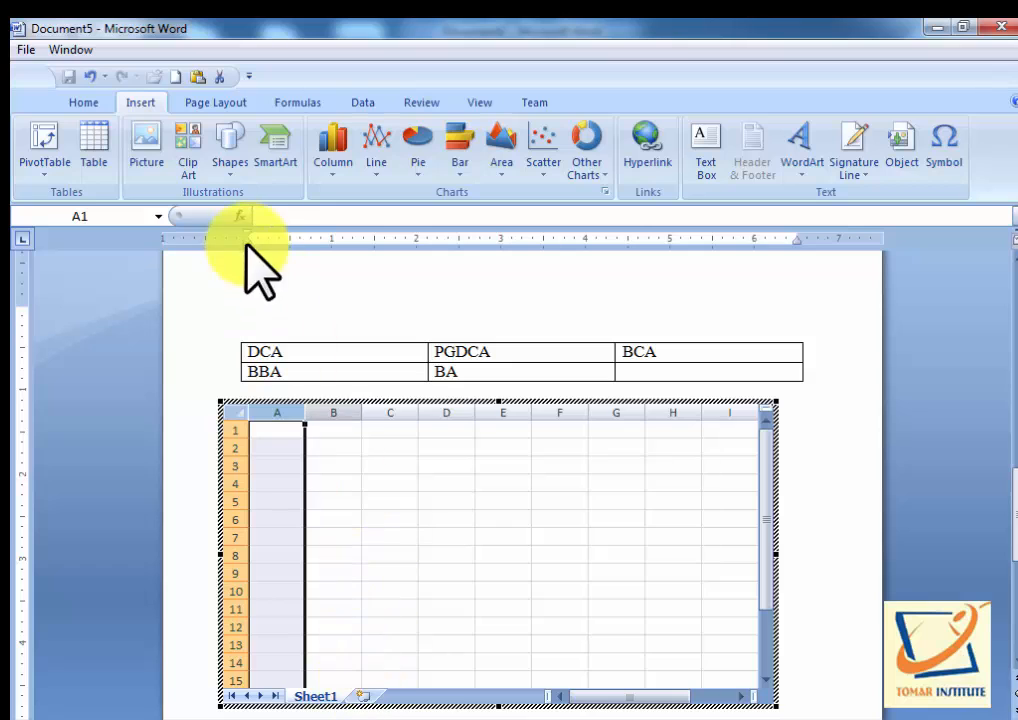
left_click(92, 103)
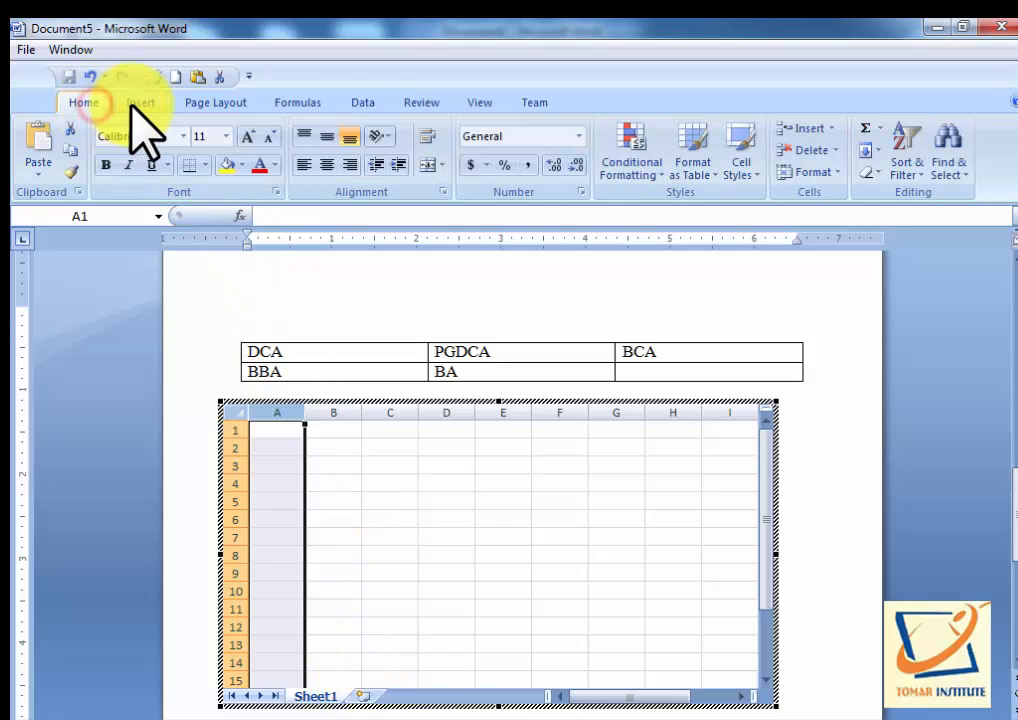
left_click(138, 103)
left_click(205, 102)
left_click(287, 102)
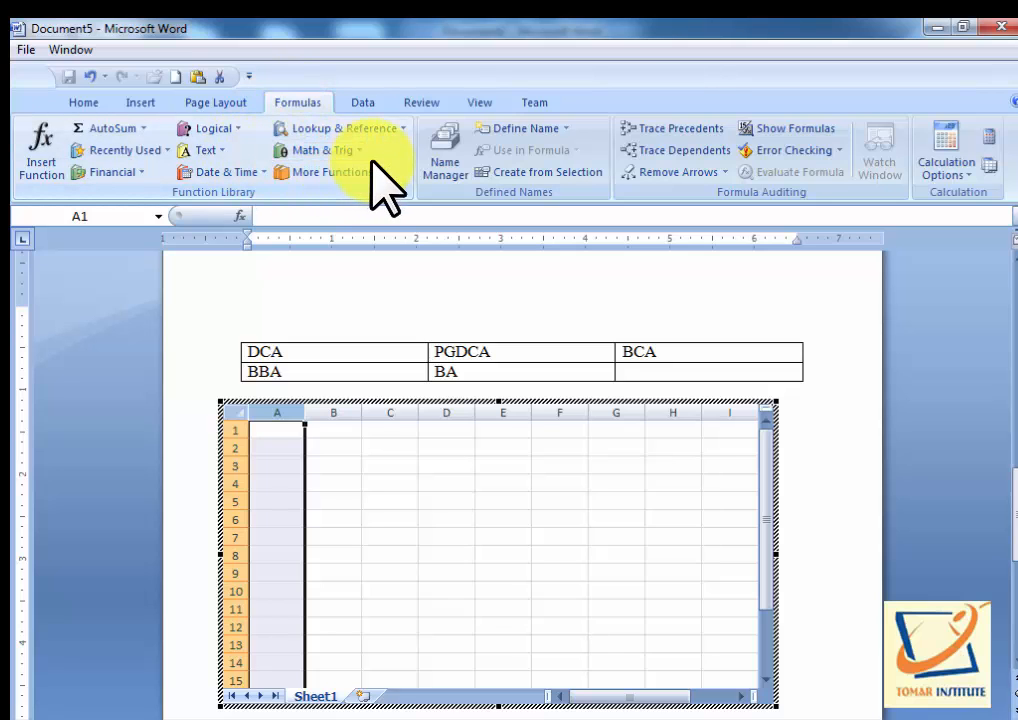
Leave the spreadsheet to view Word's table insertion options, and reopen it for editing with Excel's formula commands shown
left_click(450, 305)
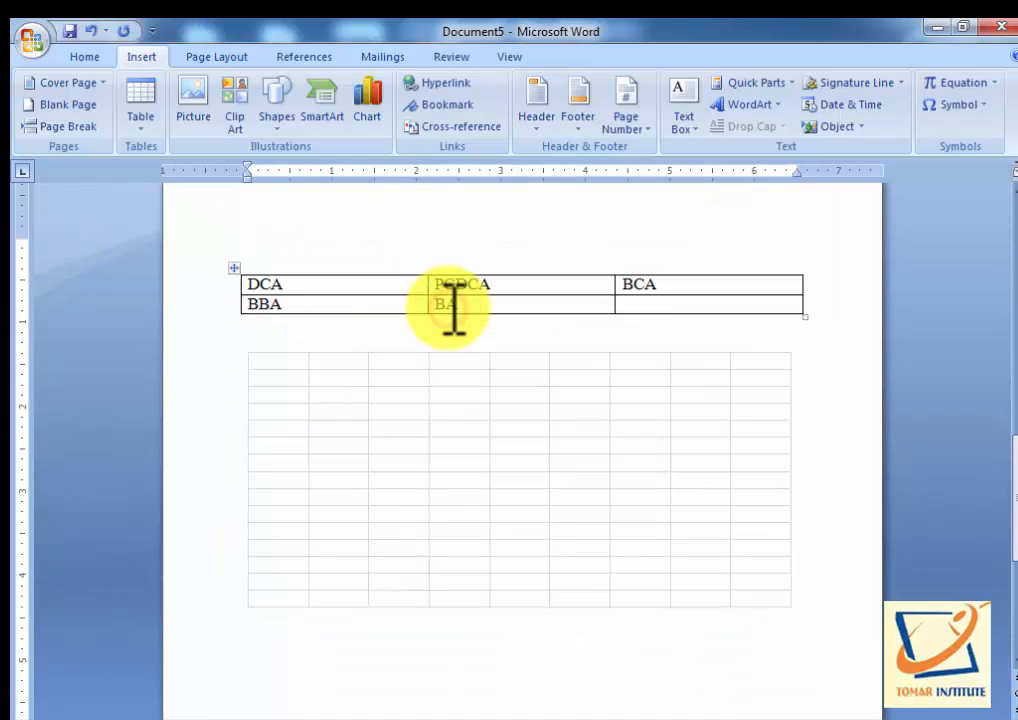
left_click(150, 125)
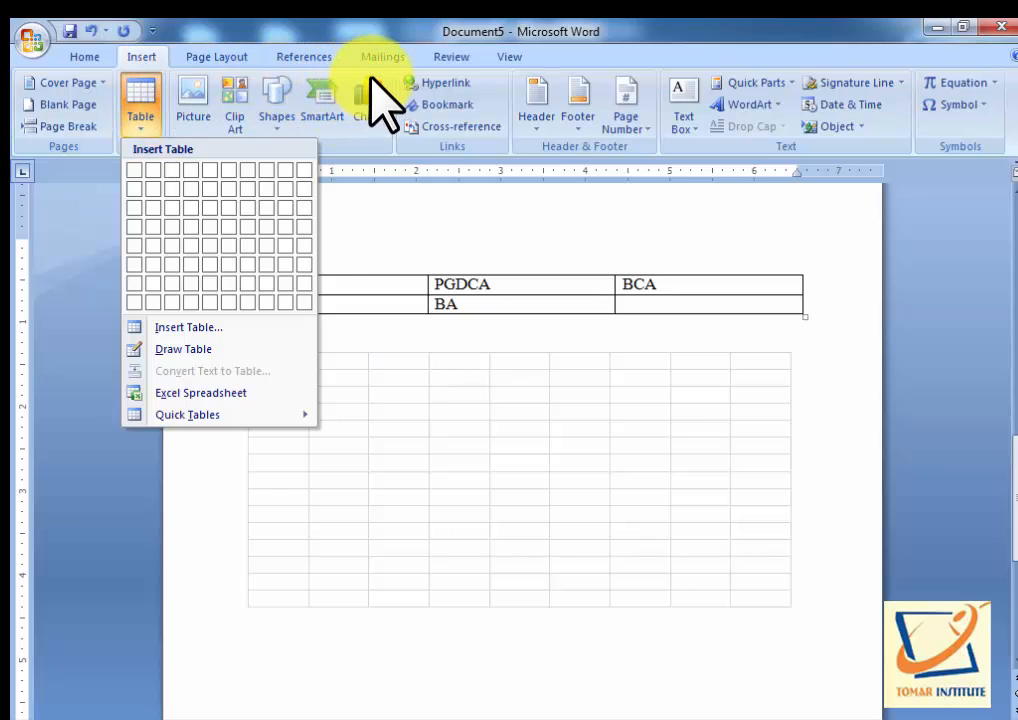
left_click(360, 449)
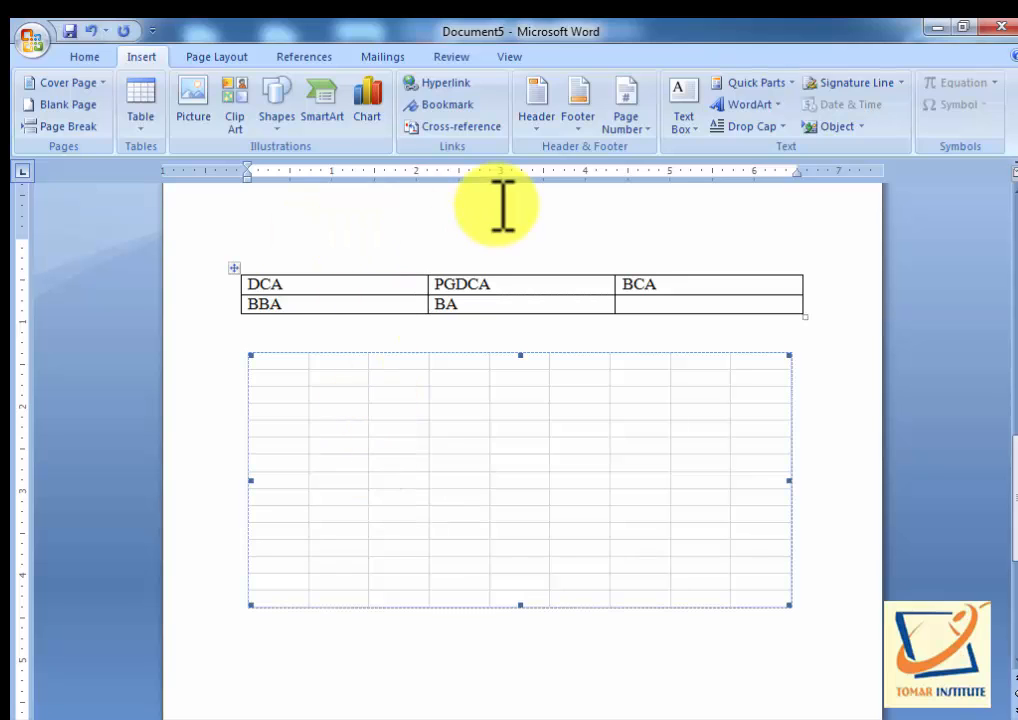
double_click(478, 496)
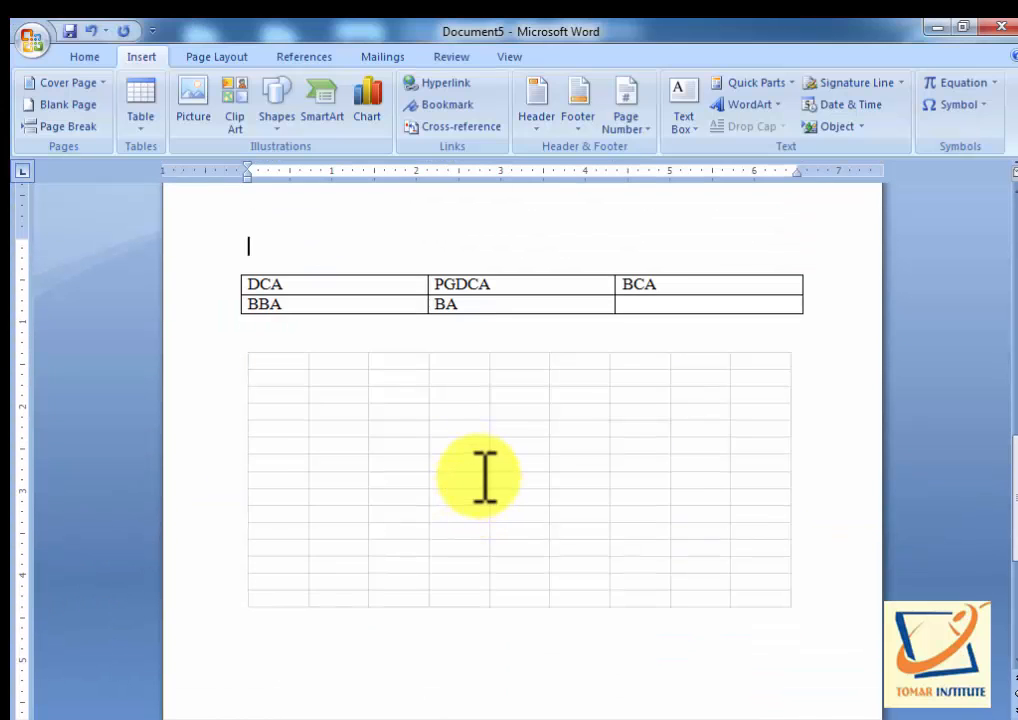
double_click(483, 485)
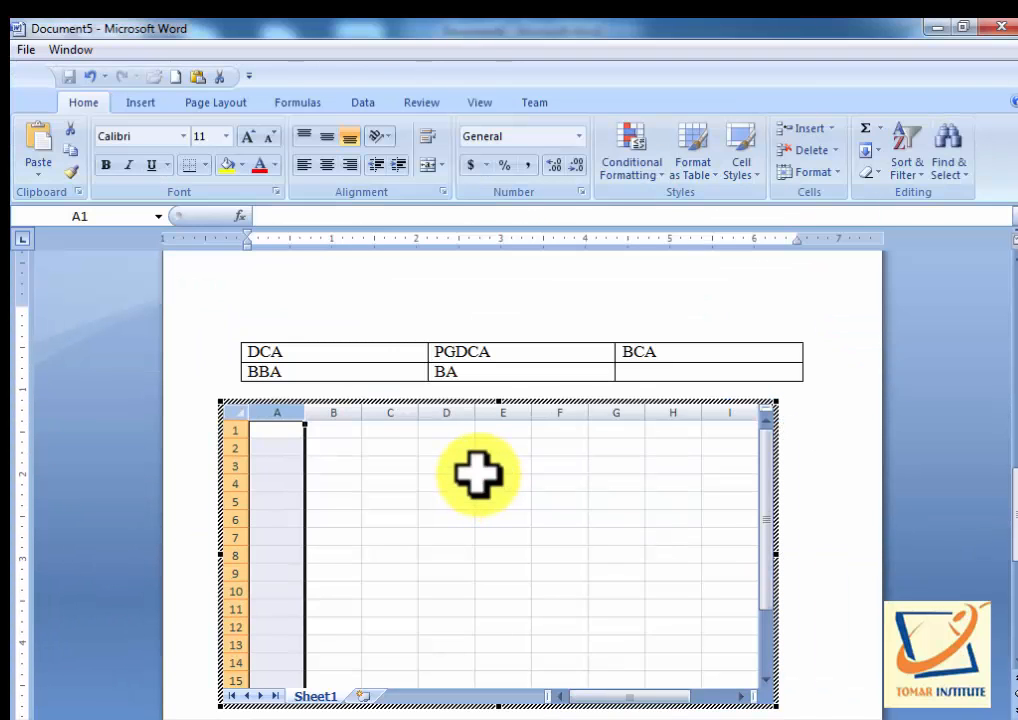
left_click(296, 102)
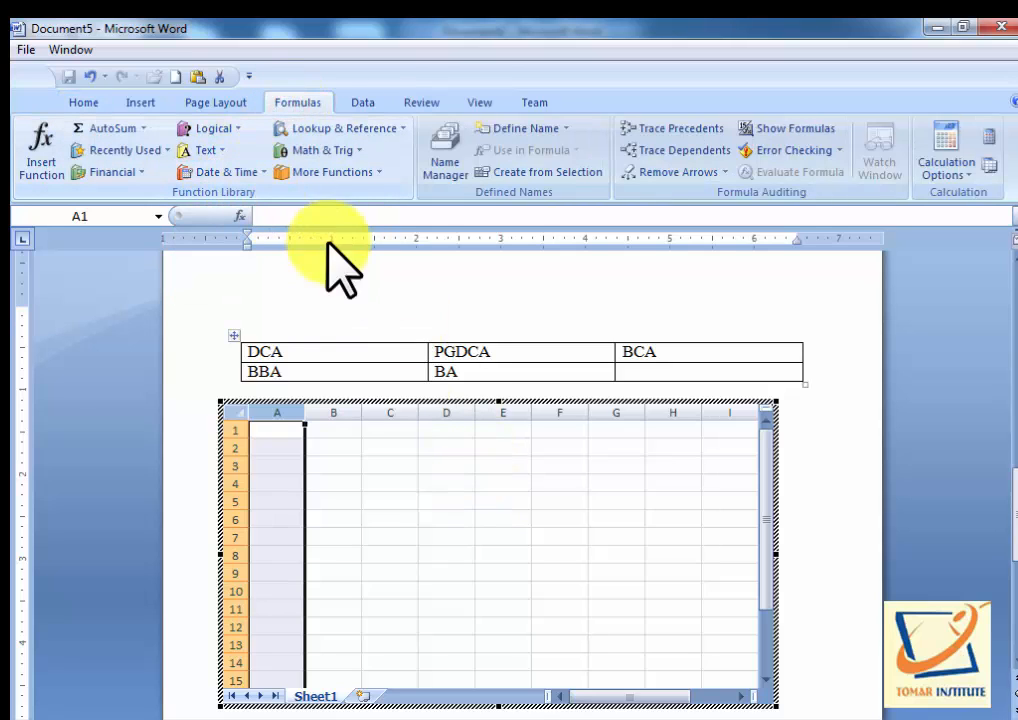
Enter the numbers 450, 900, 800 and 700 in cells C3 to C6 of the embedded spreadsheet
left_click(389, 465)
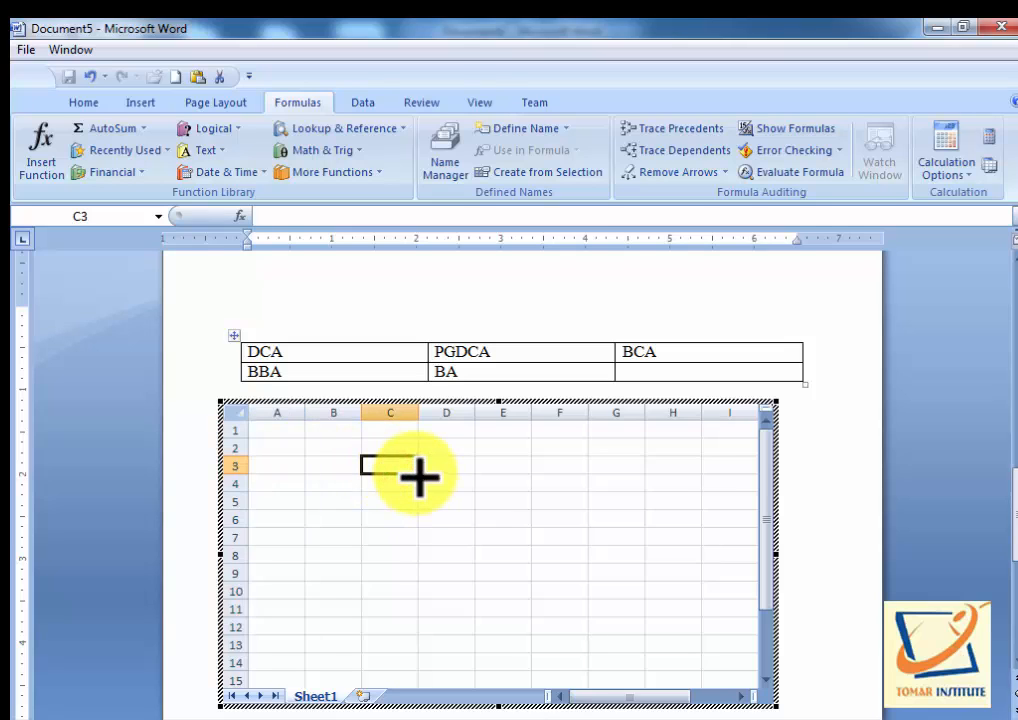
type("450")
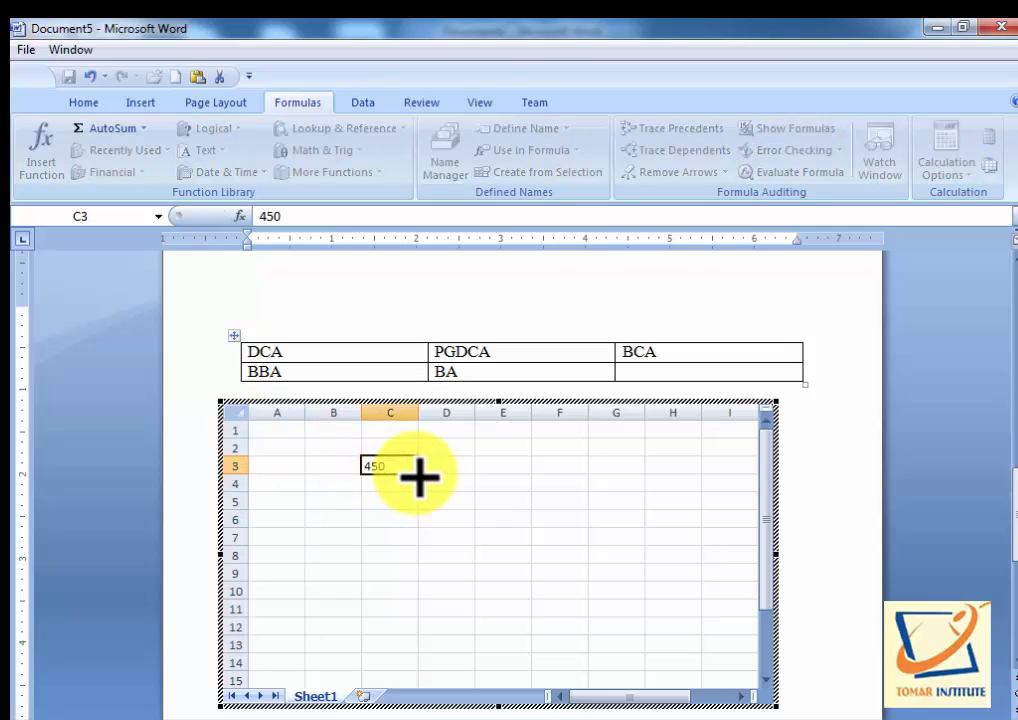
key("Return")
type("900")
key("Return")
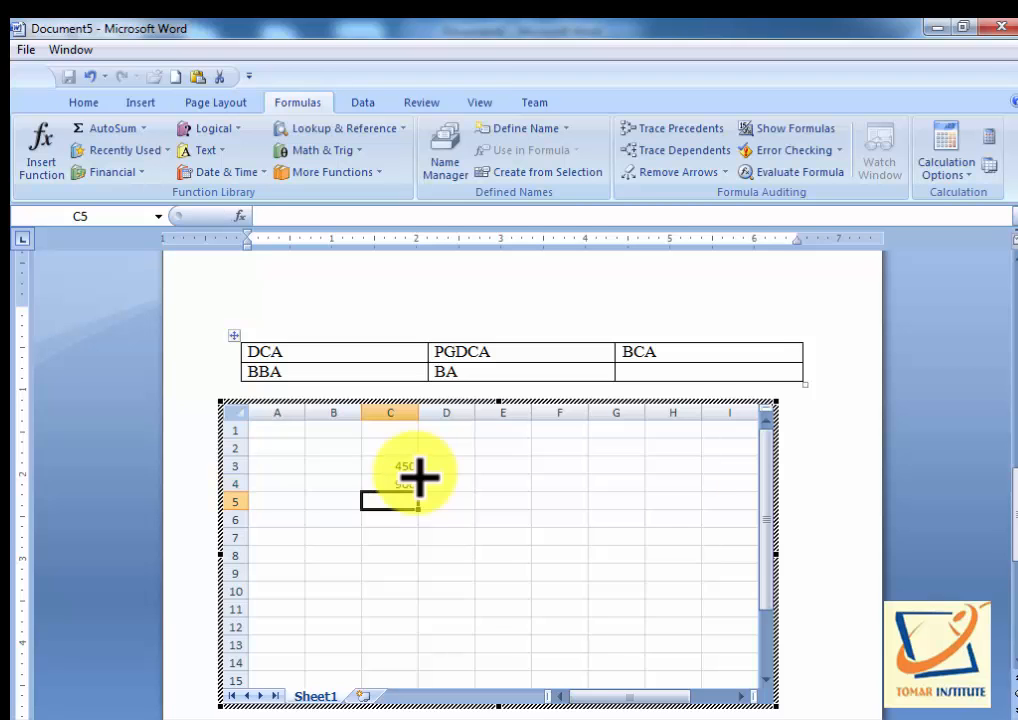
type("800")
key("Return")
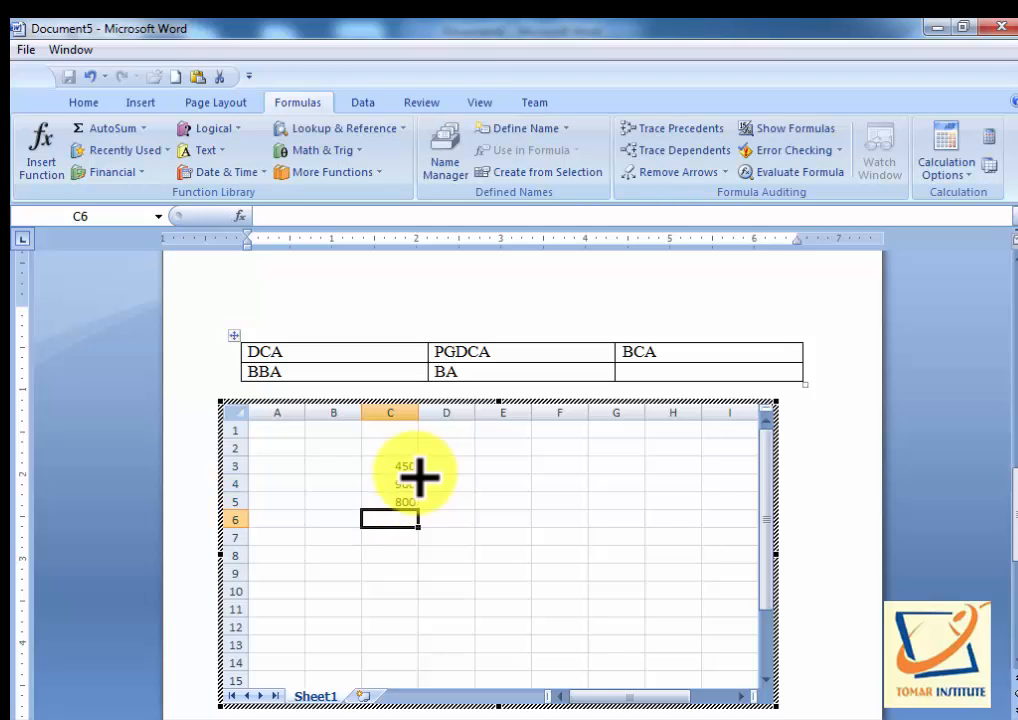
type("700")
key("Return")
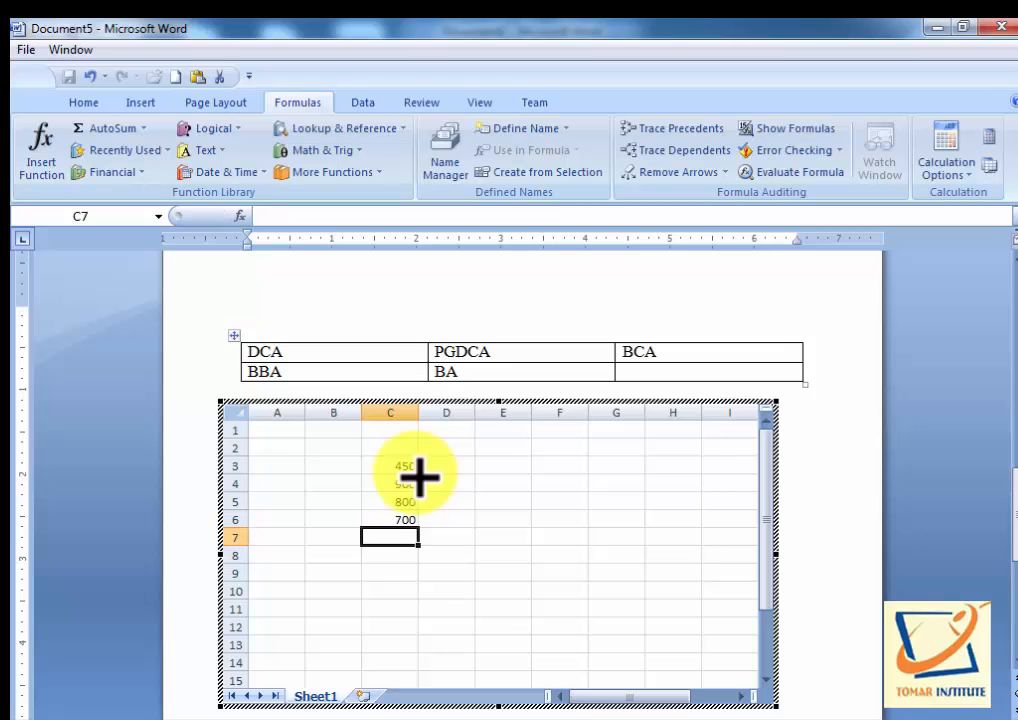
Add up the four numbers in cell C7 with the formula =sum(C3:C6)
type("=")
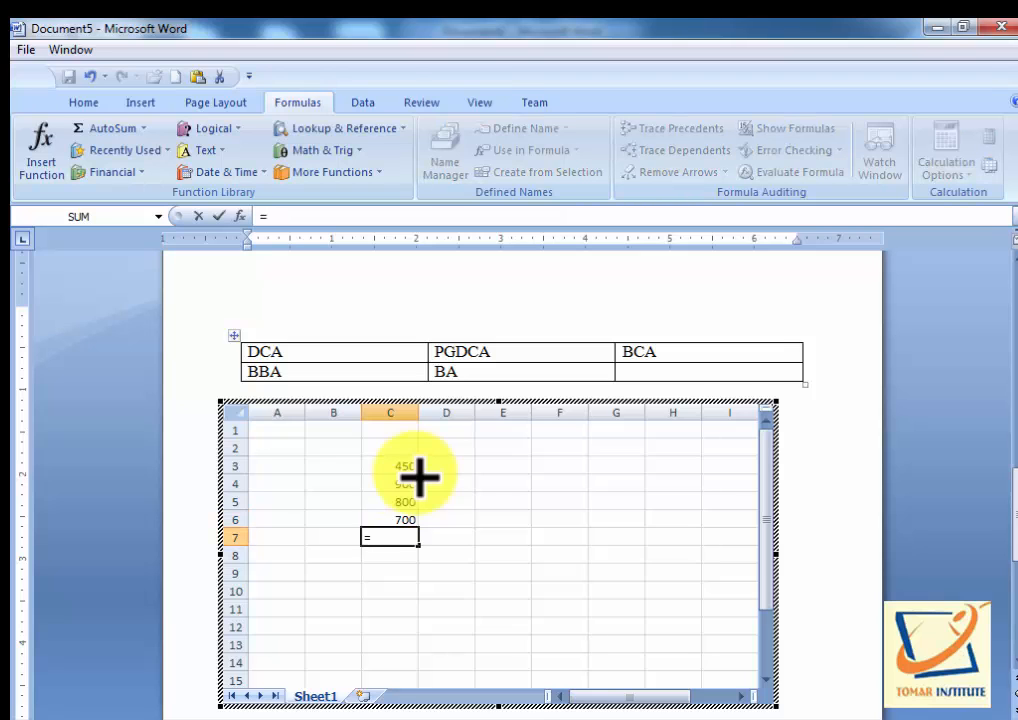
type("sum")
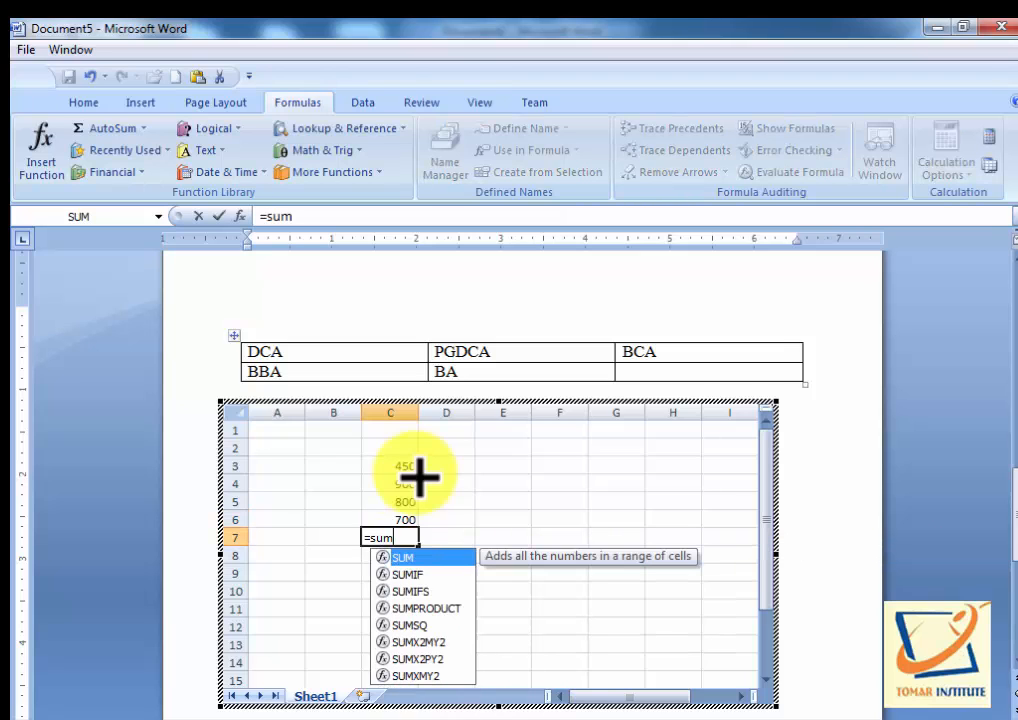
type("(")
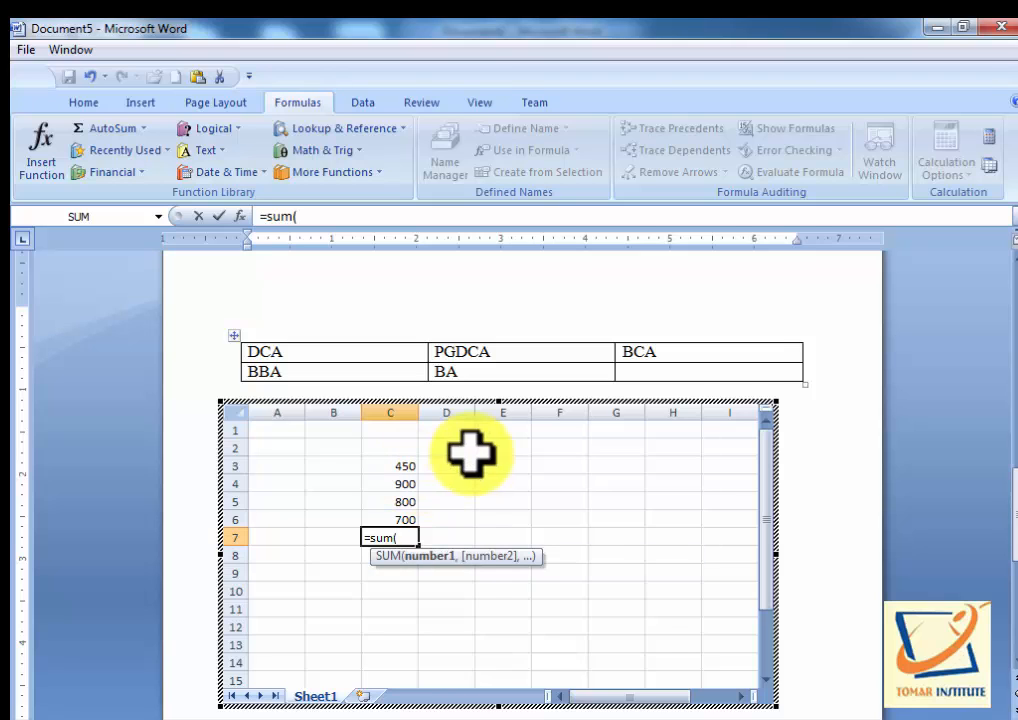
left_click_drag(386, 466, 391, 516)
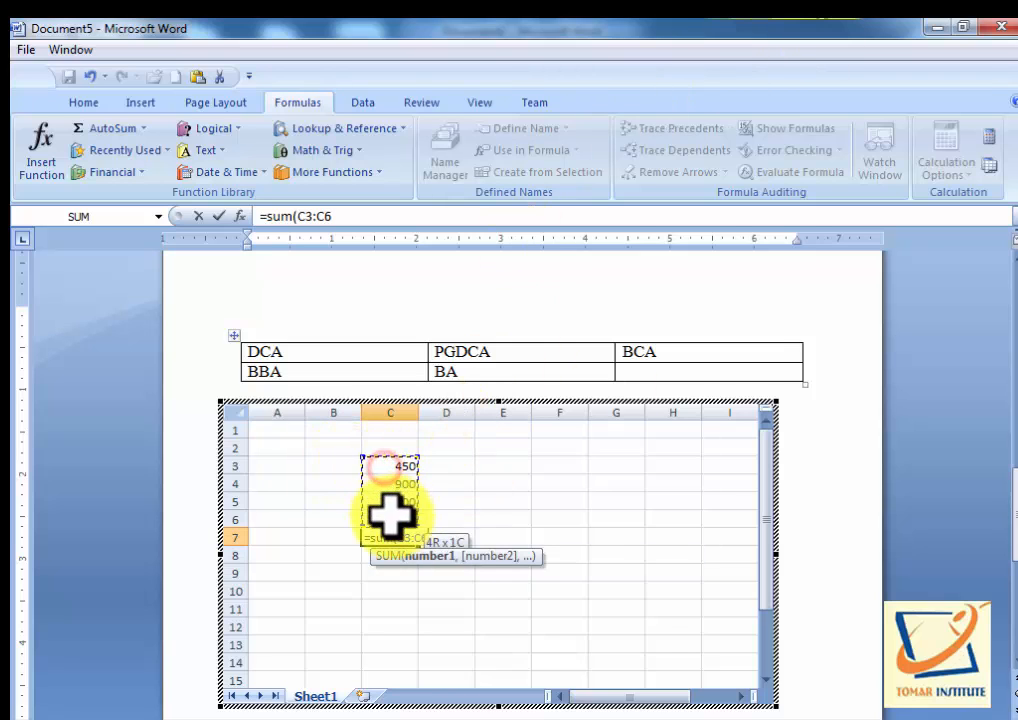
type(")")
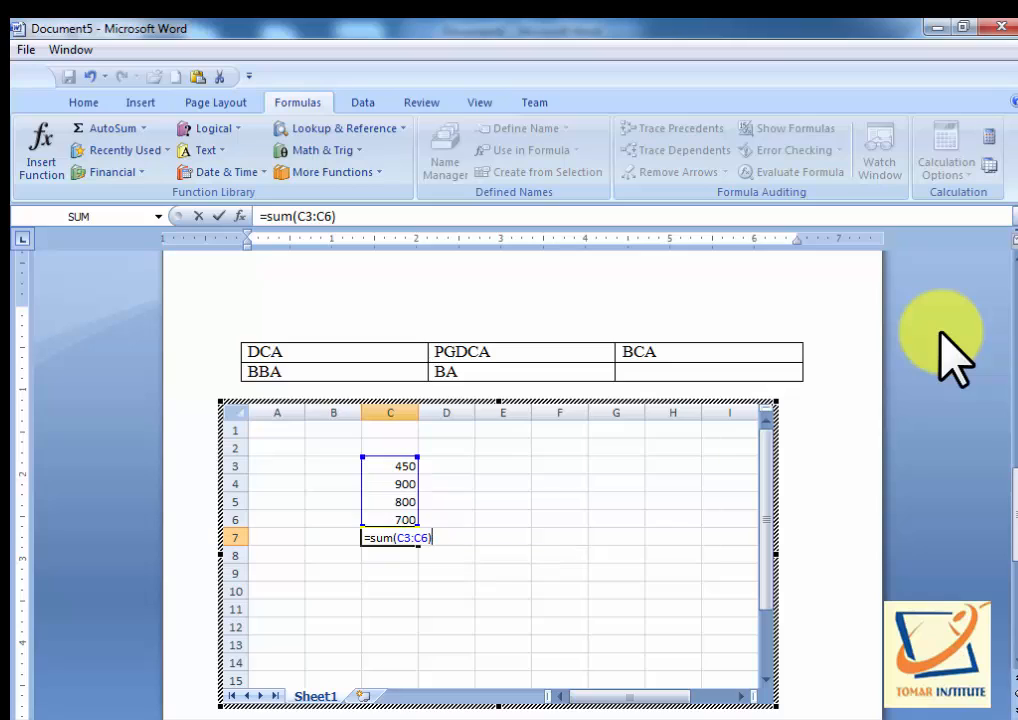
key("Return")
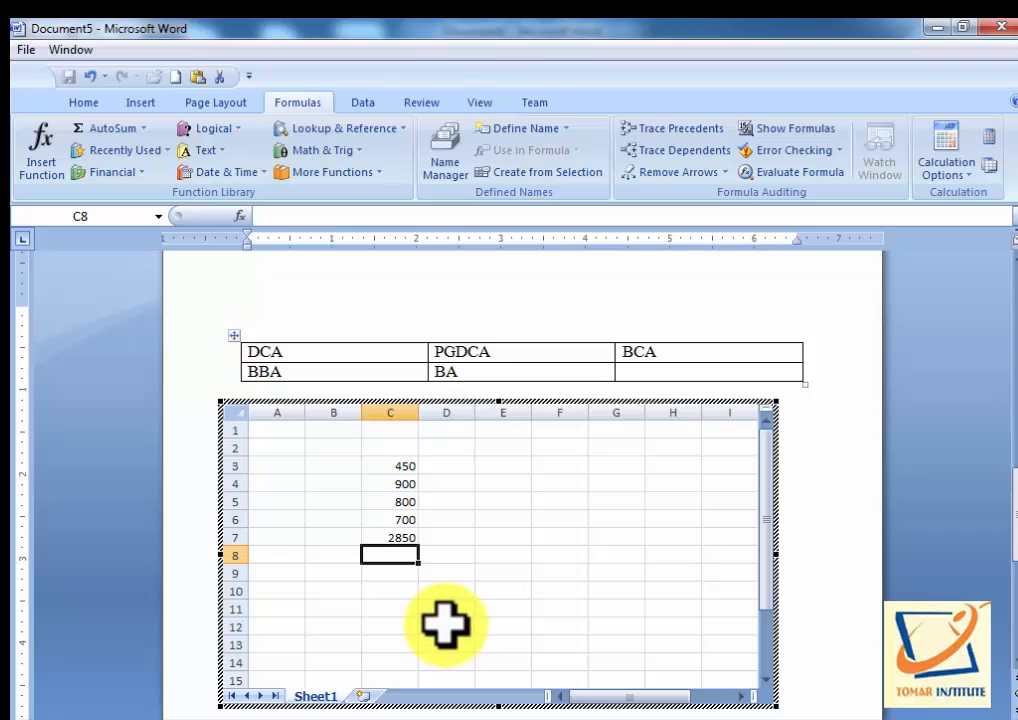
Leave the embedded spreadsheet's edit mode and return to the Word document
scroll(440, 600, "down", 6)
scroll(440, 600, "up", 6)
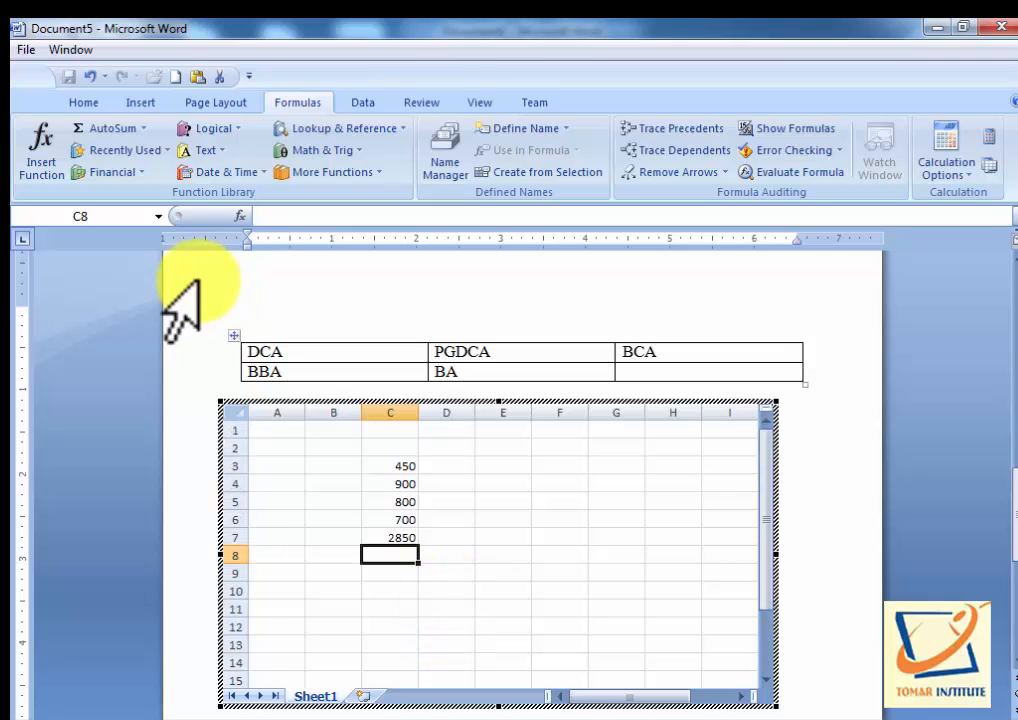
left_click(511, 280)
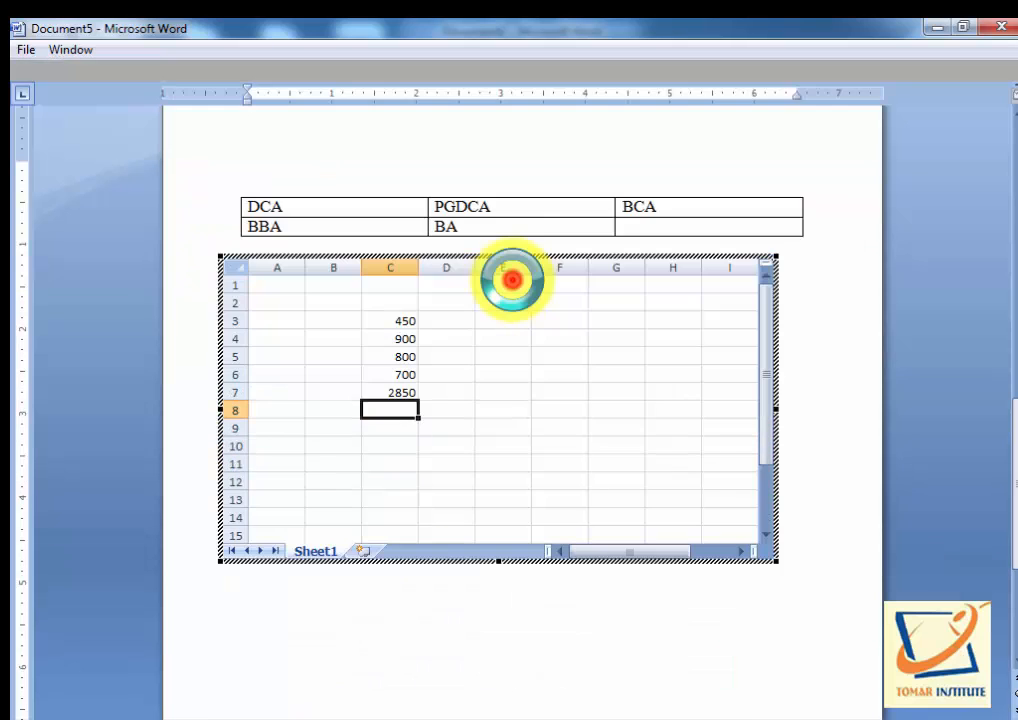
left_click(518, 230)
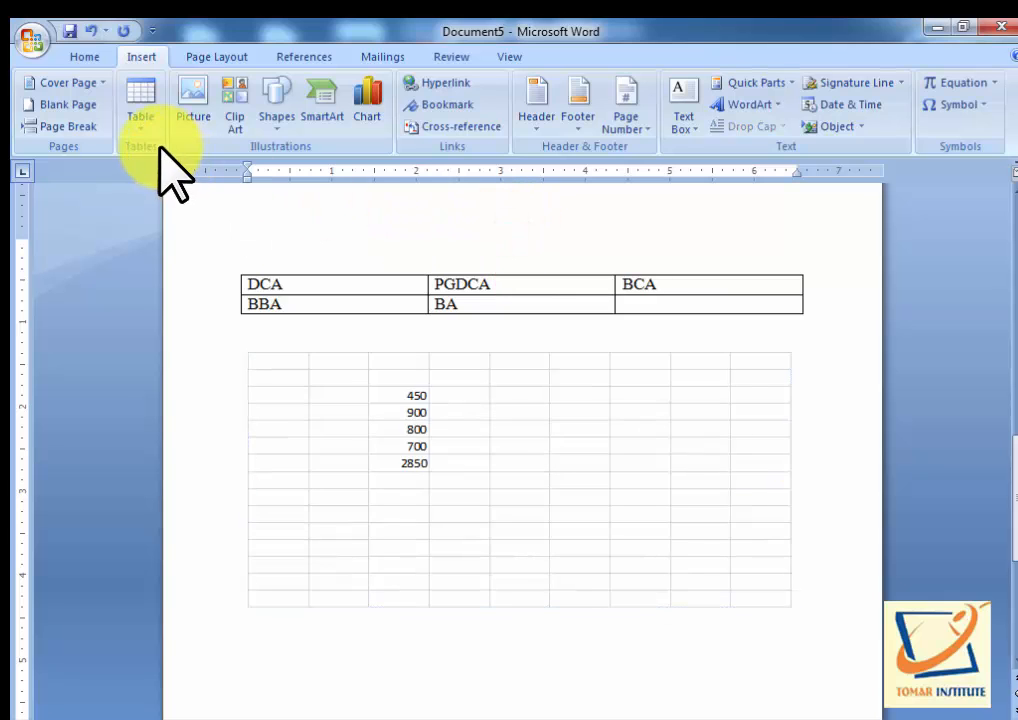
Look through the built-in Quick Tables, from the calendars down to the tables with subheads
left_click(141, 122)
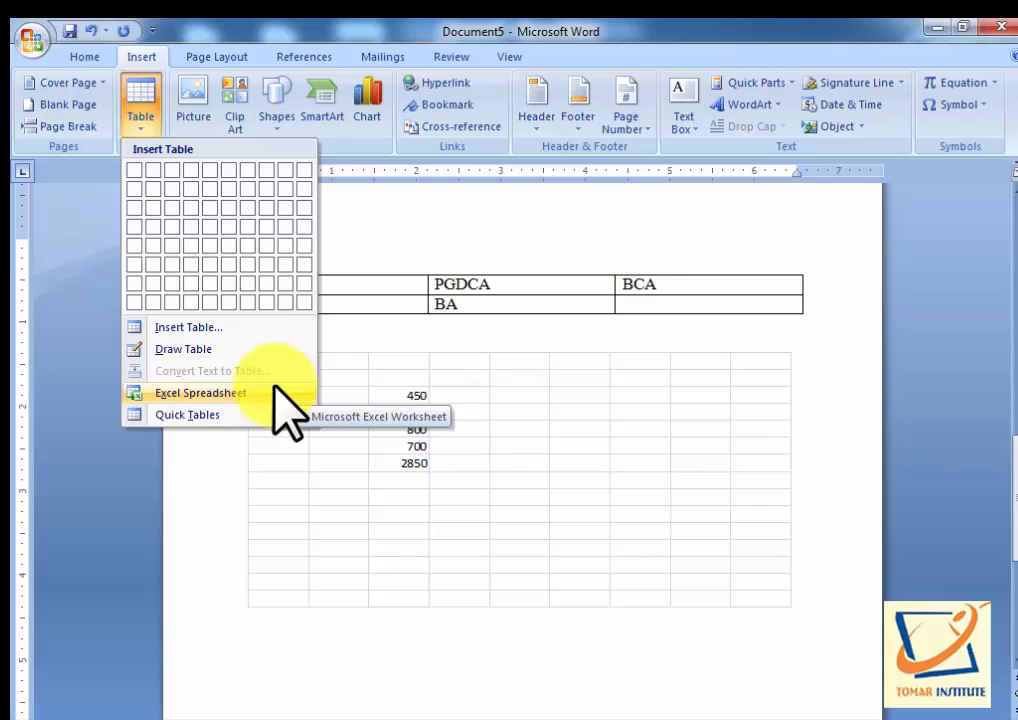
mouse_move(271, 425)
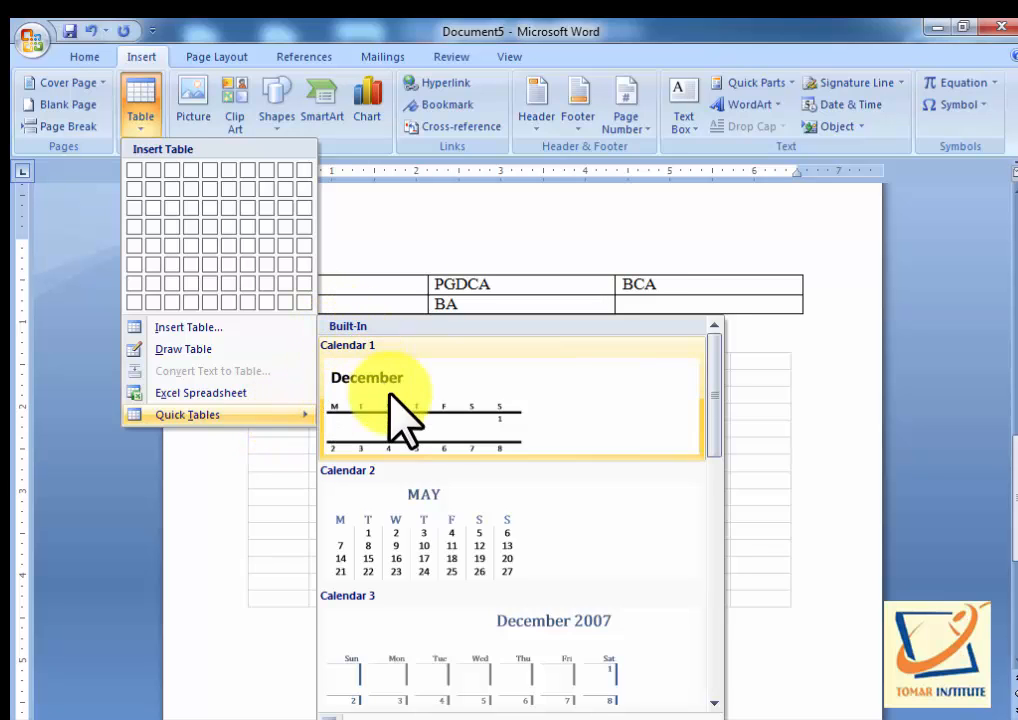
mouse_move(713, 446)
left_mouse_down()
mouse_move(707, 473)
mouse_move(708, 424)
left_mouse_up()
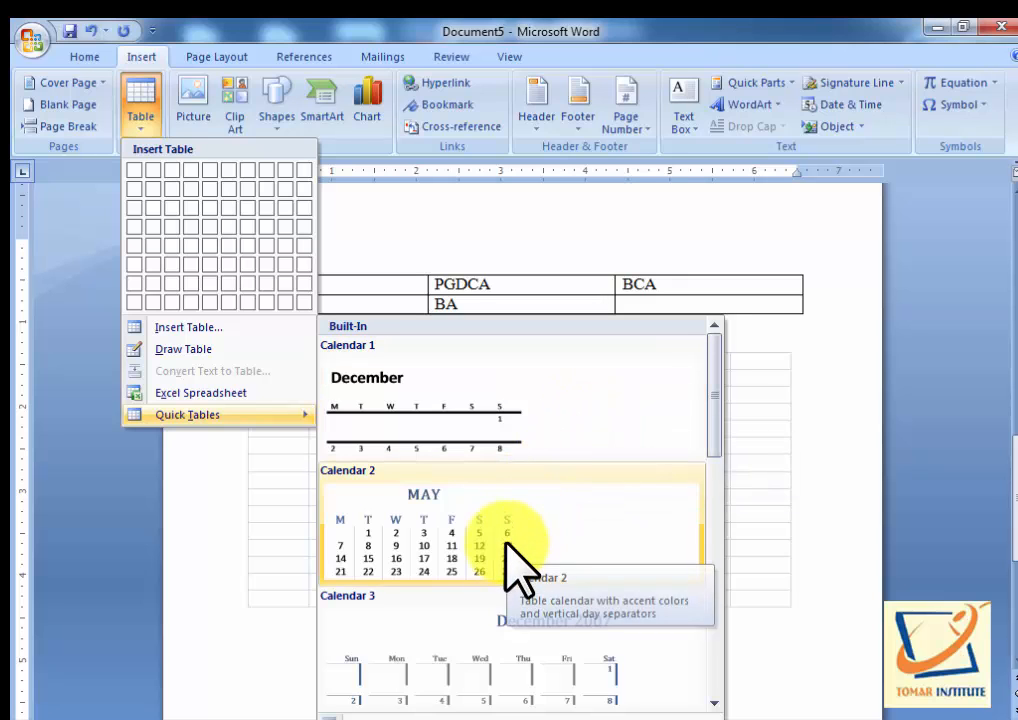
scroll(507, 545, "down", 6)
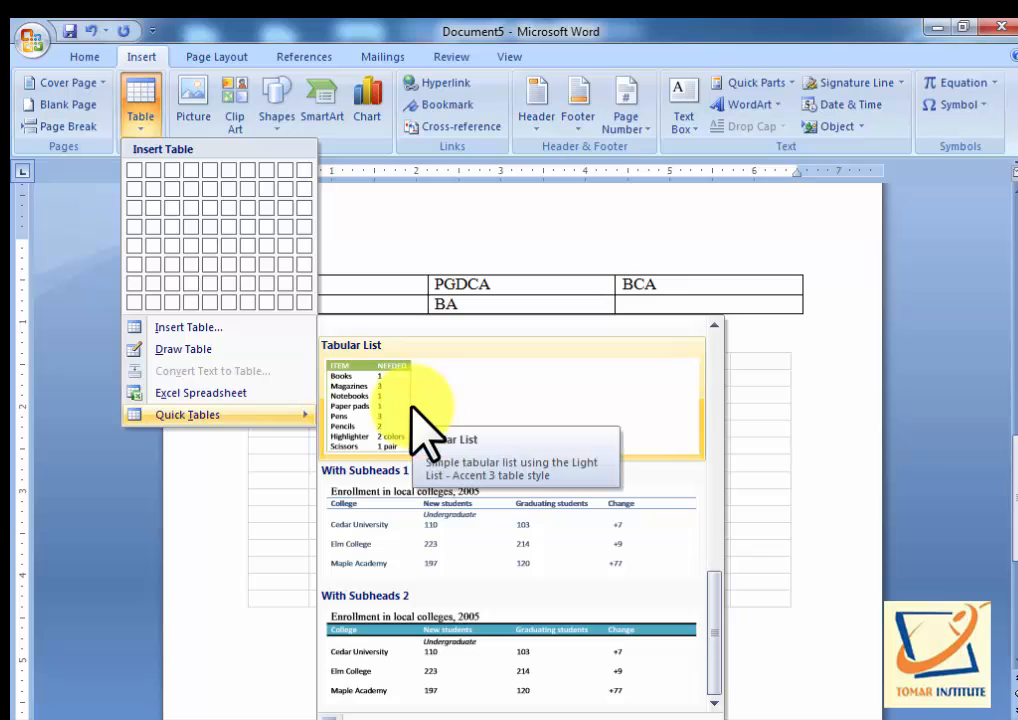
Insert the Calendar 1 quick table on a new line below the embedded spreadsheet
left_click_drag(1003, 535, 1003, 620)
left_click(314, 404)
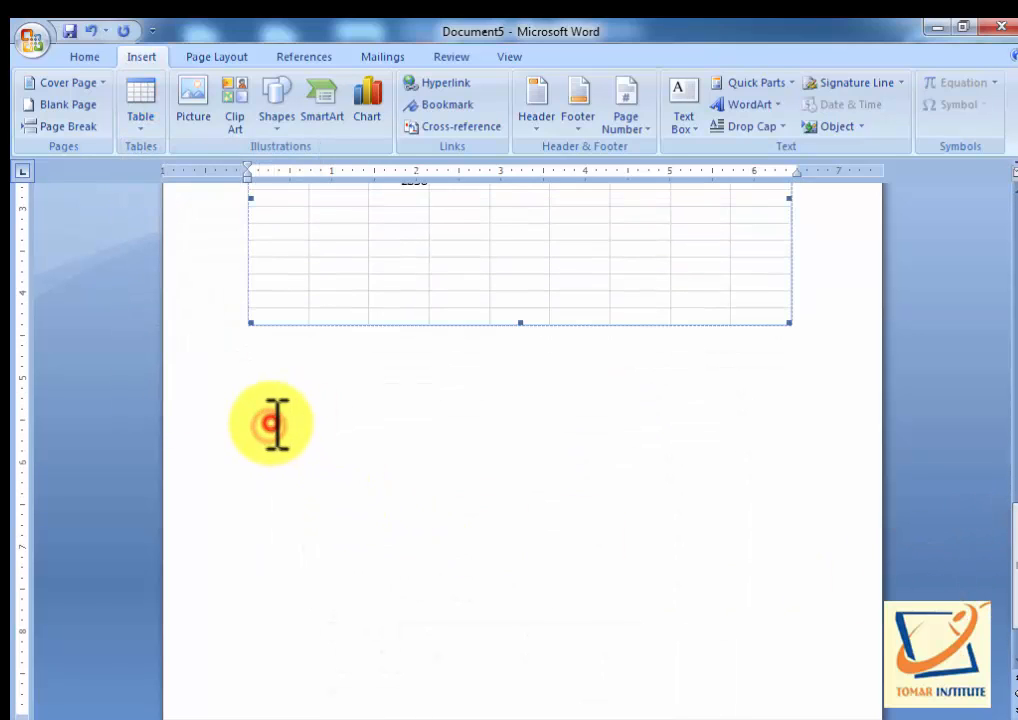
left_click(246, 414)
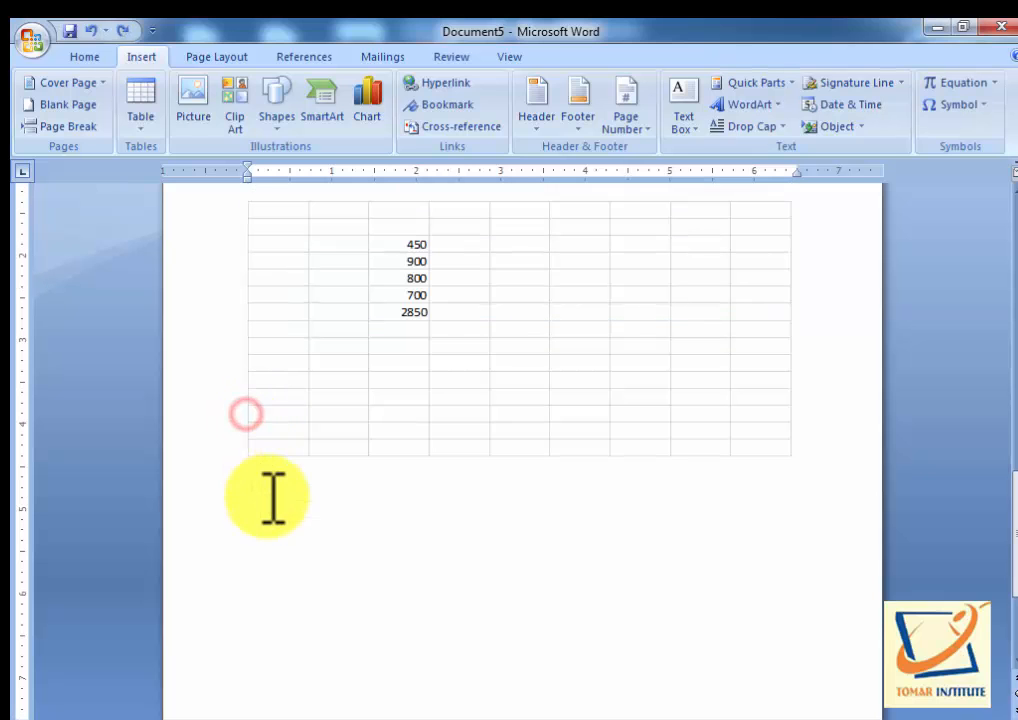
double_click(266, 520)
scroll(375, 568, "down", 3)
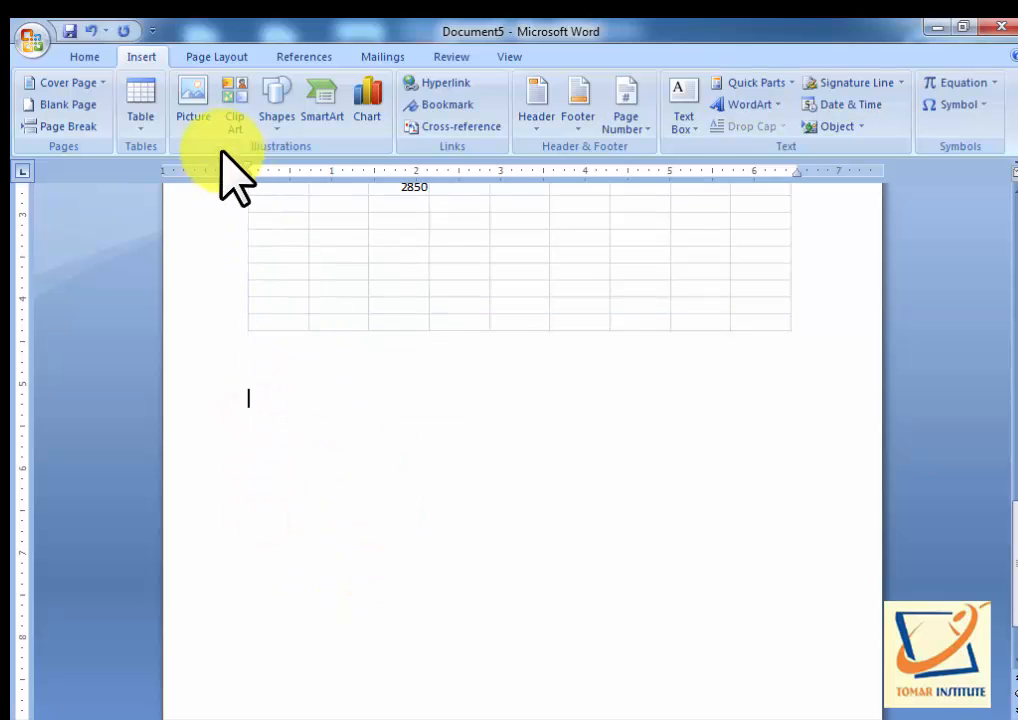
left_click(145, 125)
left_click(234, 418)
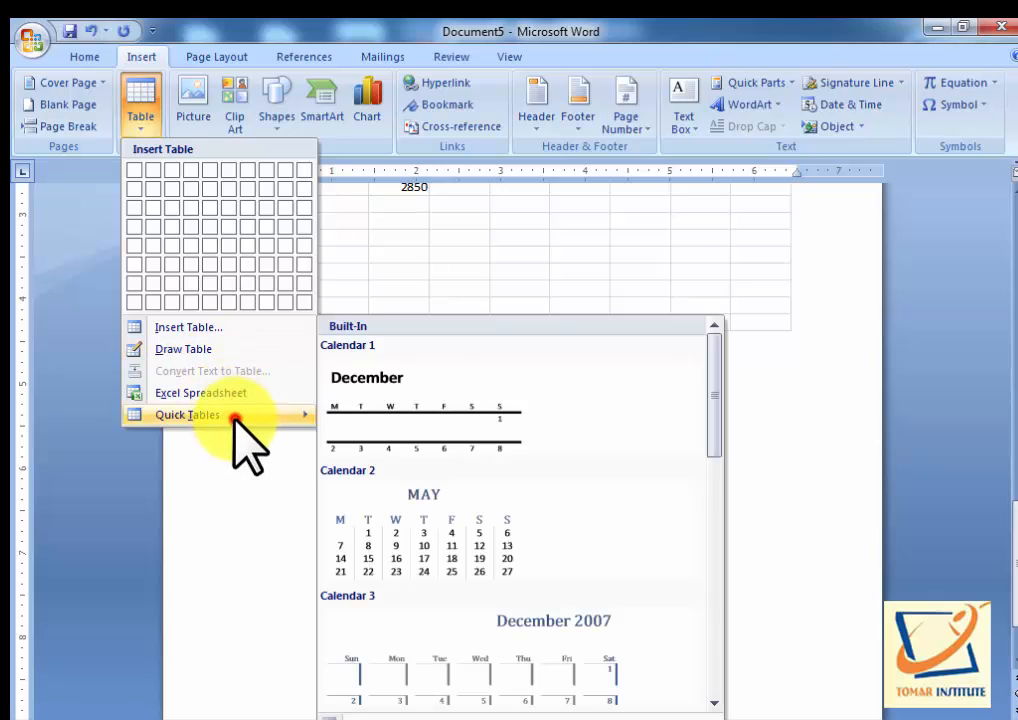
left_click(368, 410)
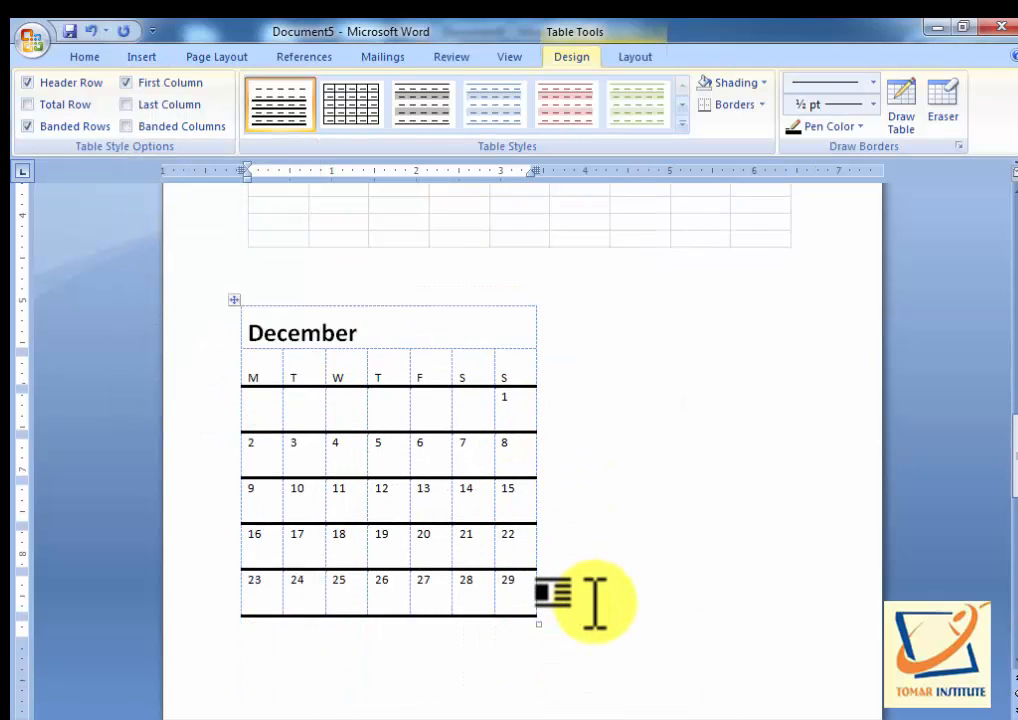
Insert the Tabular List quick table below the December calendar and enlarge it to about 4.3 inches wide
scroll(598, 601, "down", 1)
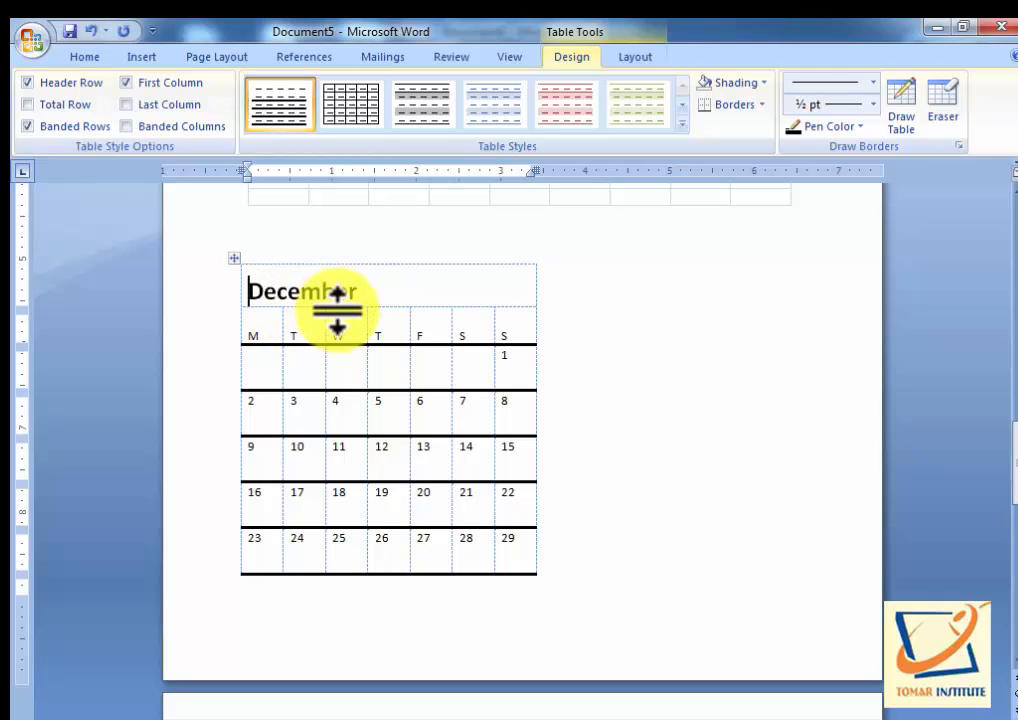
scroll(393, 466, "down", 7)
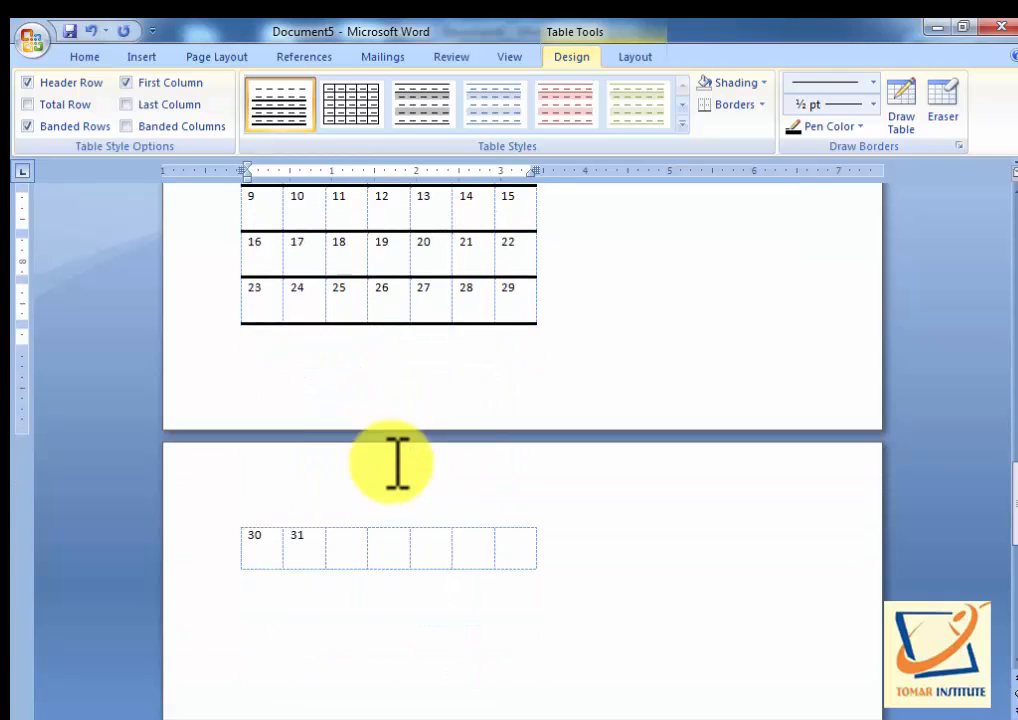
left_click(268, 540)
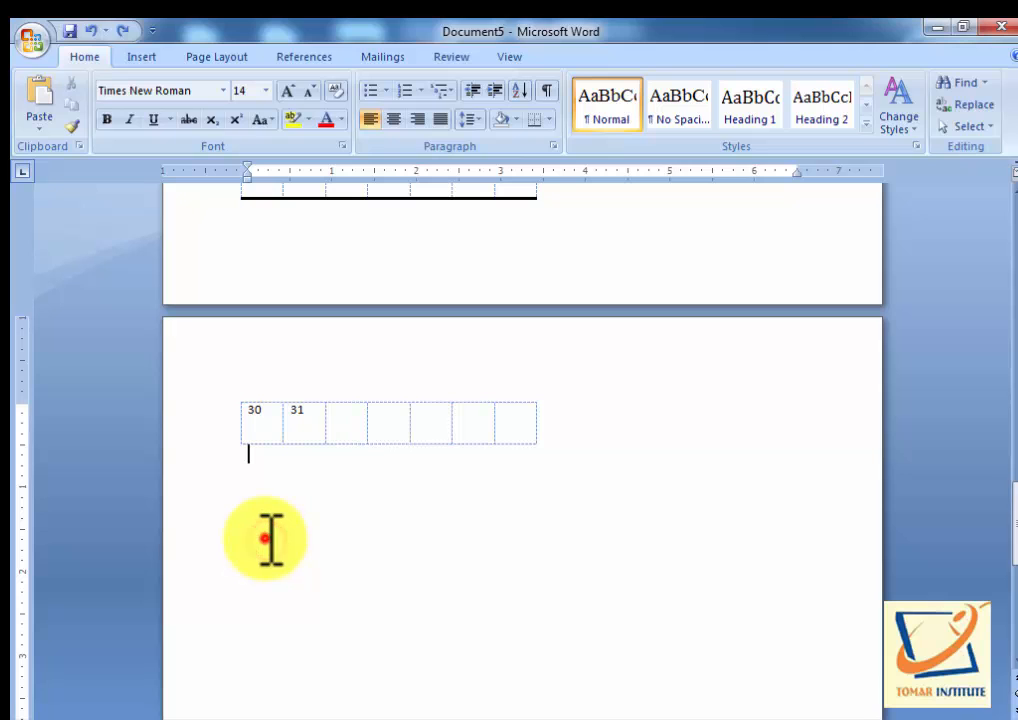
left_click(145, 54)
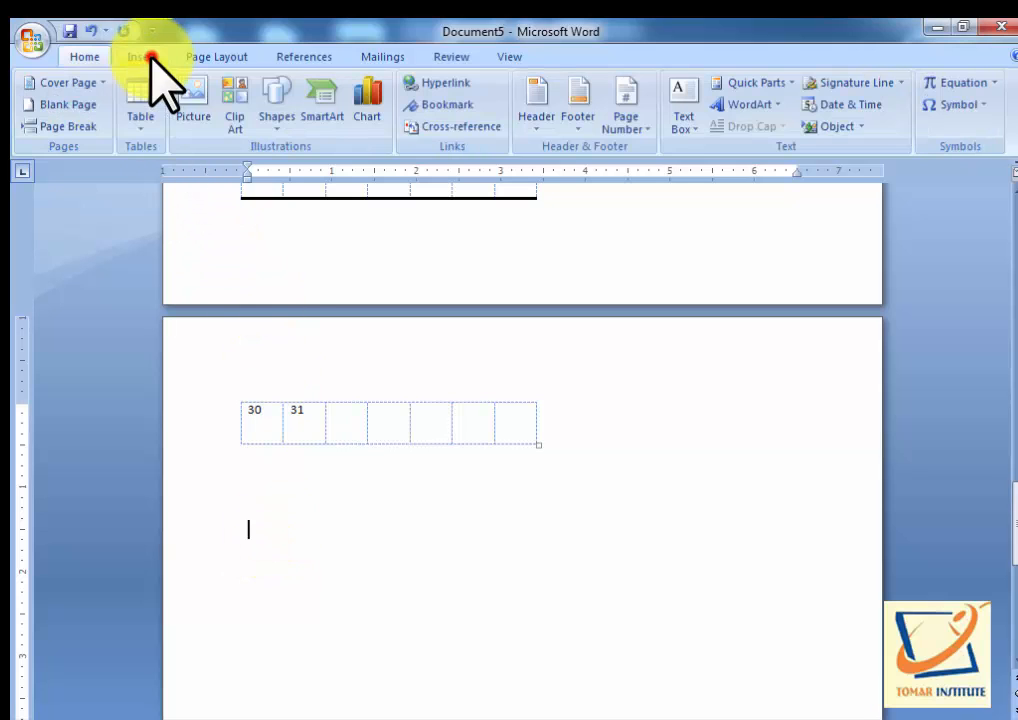
left_click(141, 120)
left_click(225, 411)
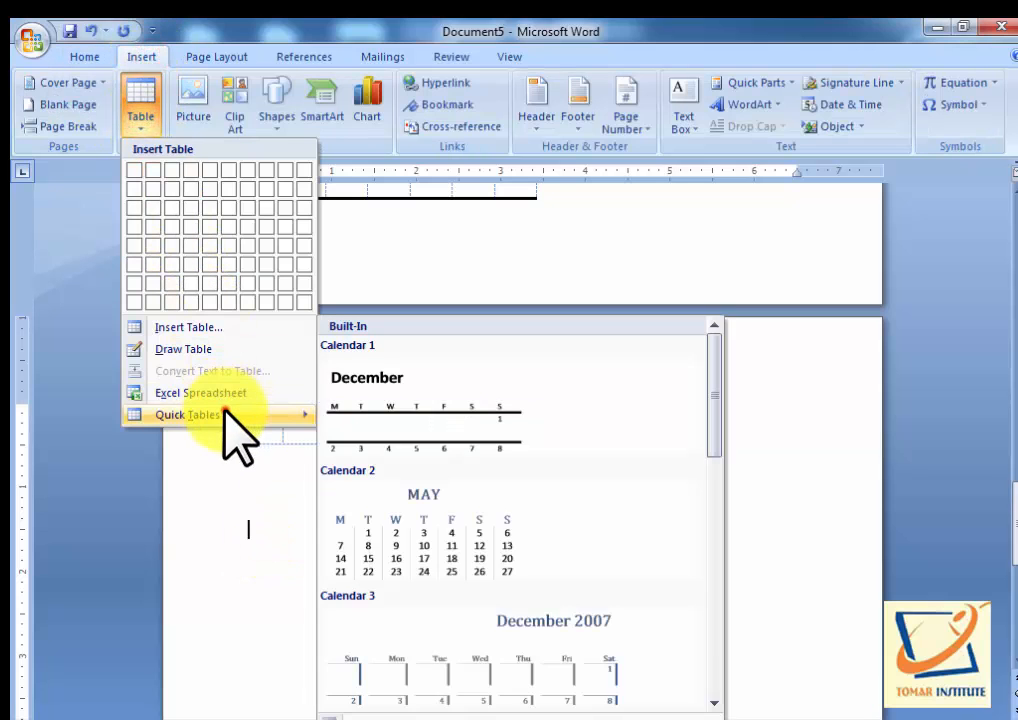
scroll(467, 455, "down", 10)
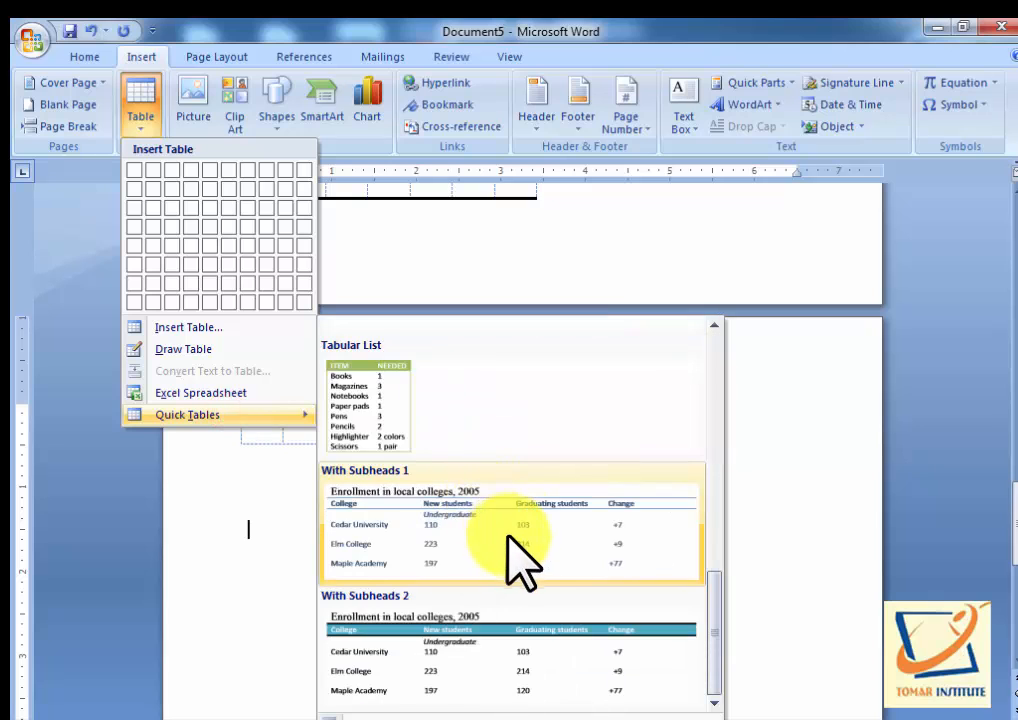
left_click(398, 410)
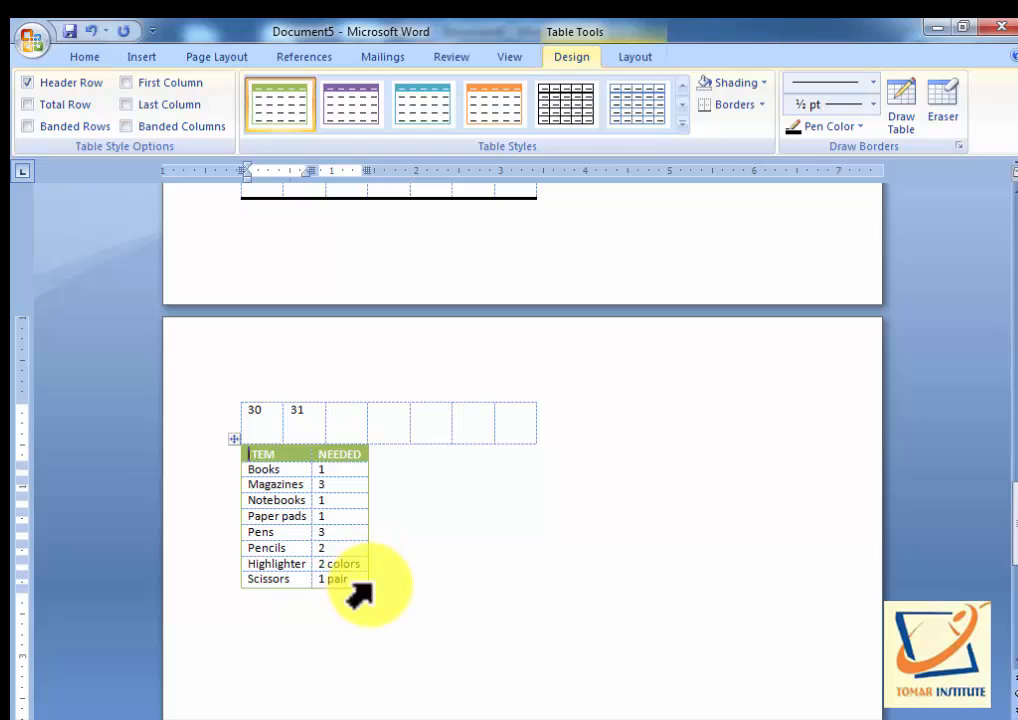
left_click_drag(369, 590, 600, 680)
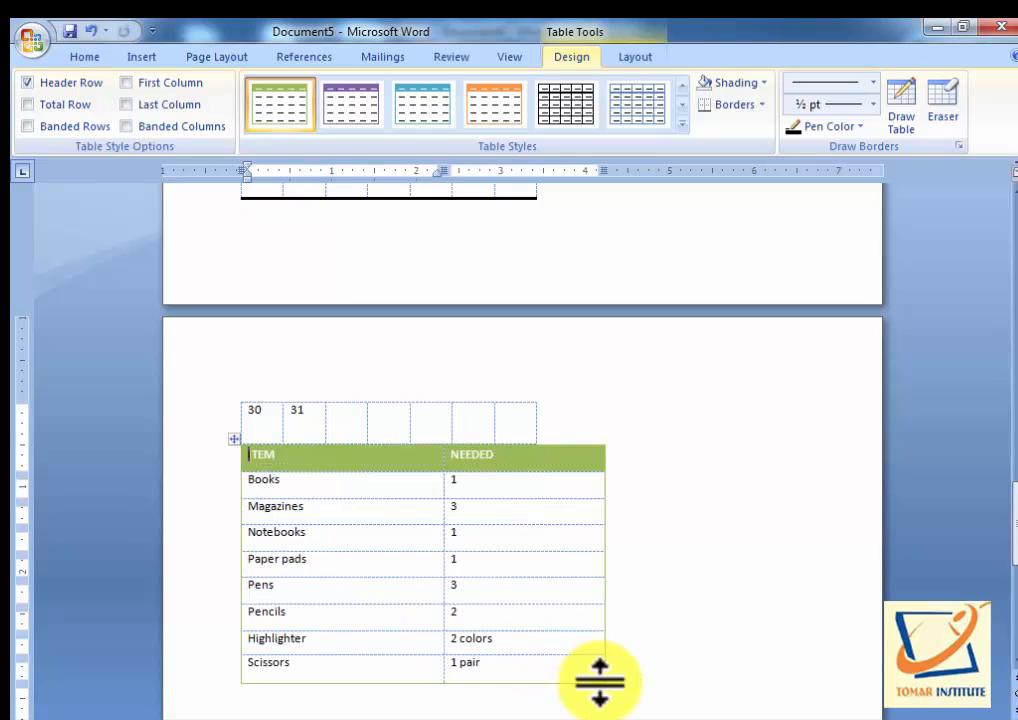
Insert the With Subheads 2 quick table in the ITEM header cell of the tabular list
scroll(600, 680, "down", 1)
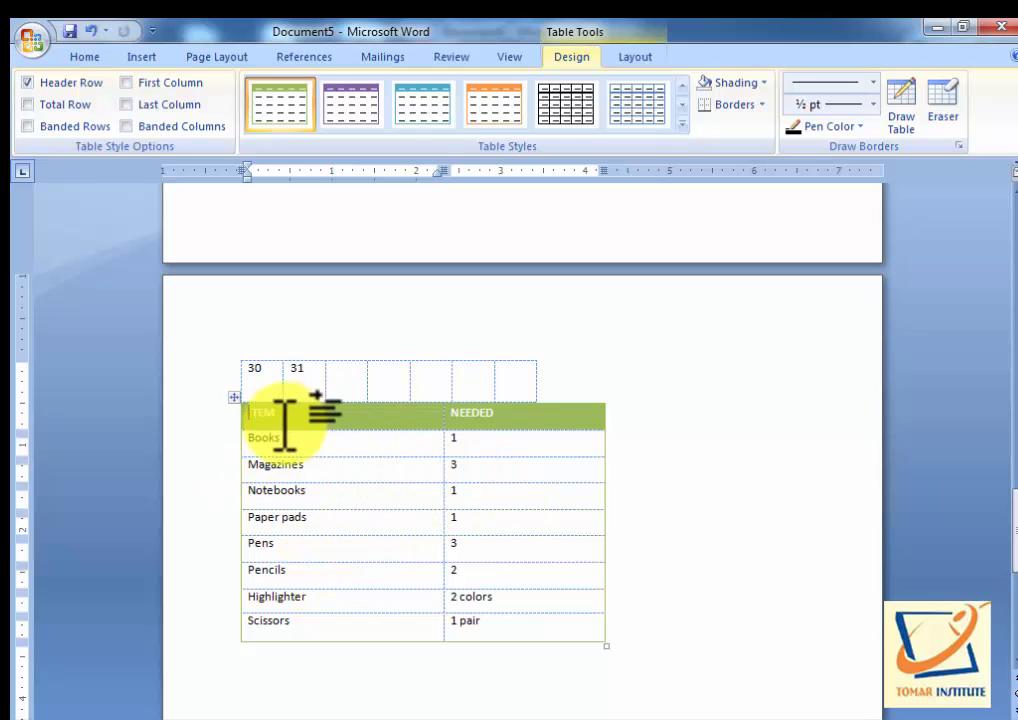
left_click(141, 57)
left_click(155, 118)
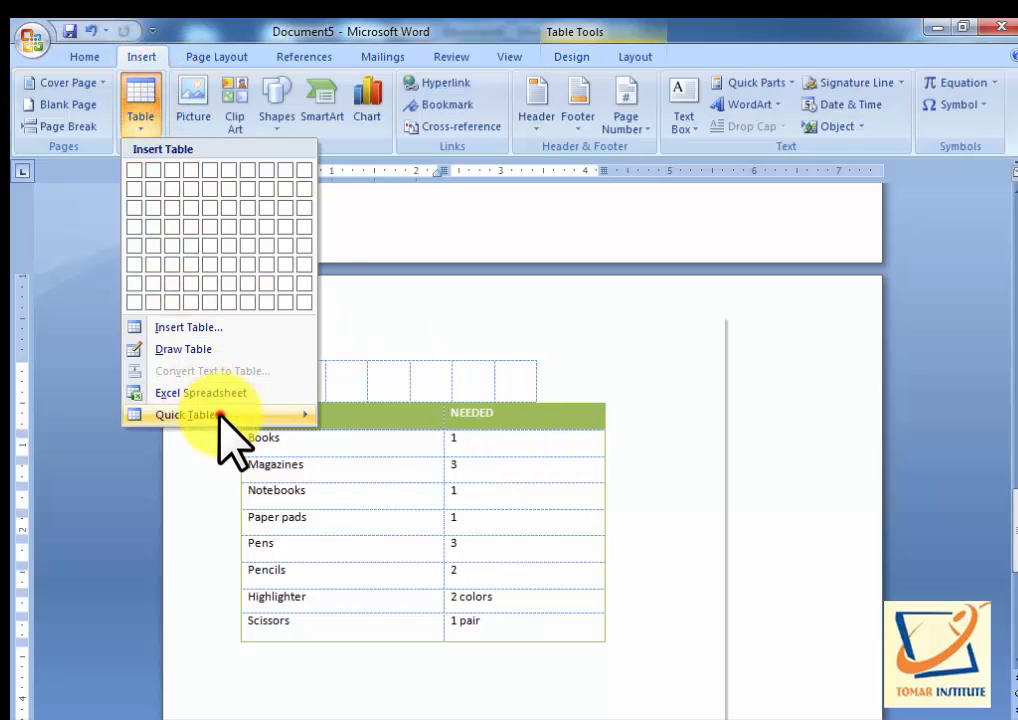
mouse_move(220, 414)
scroll(528, 535, "down", 5)
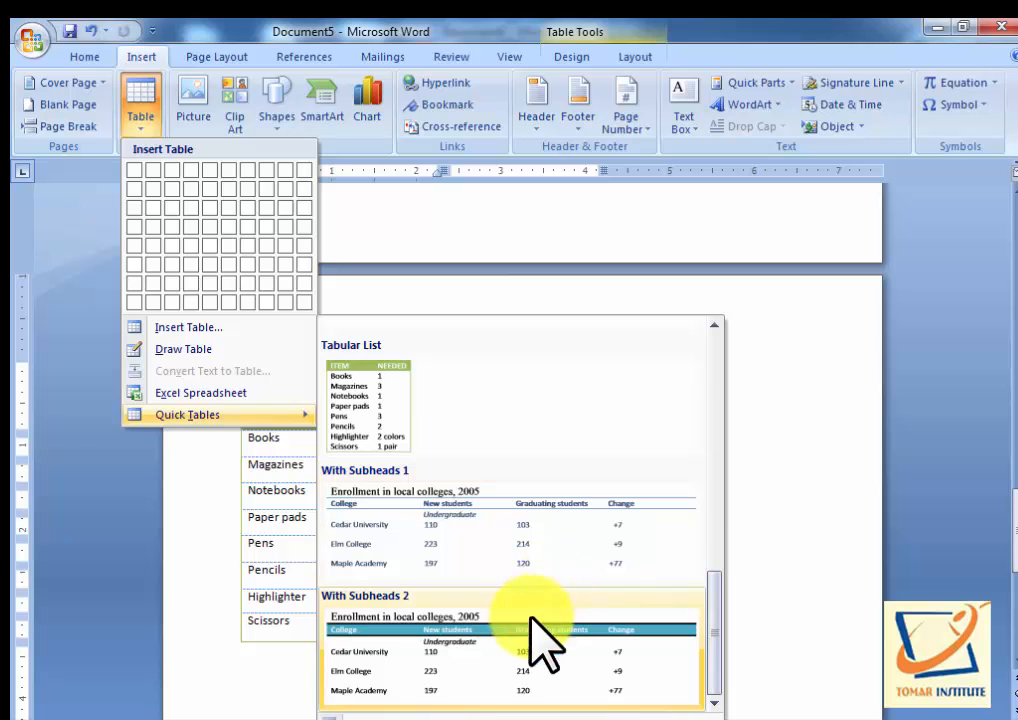
left_click(513, 651)
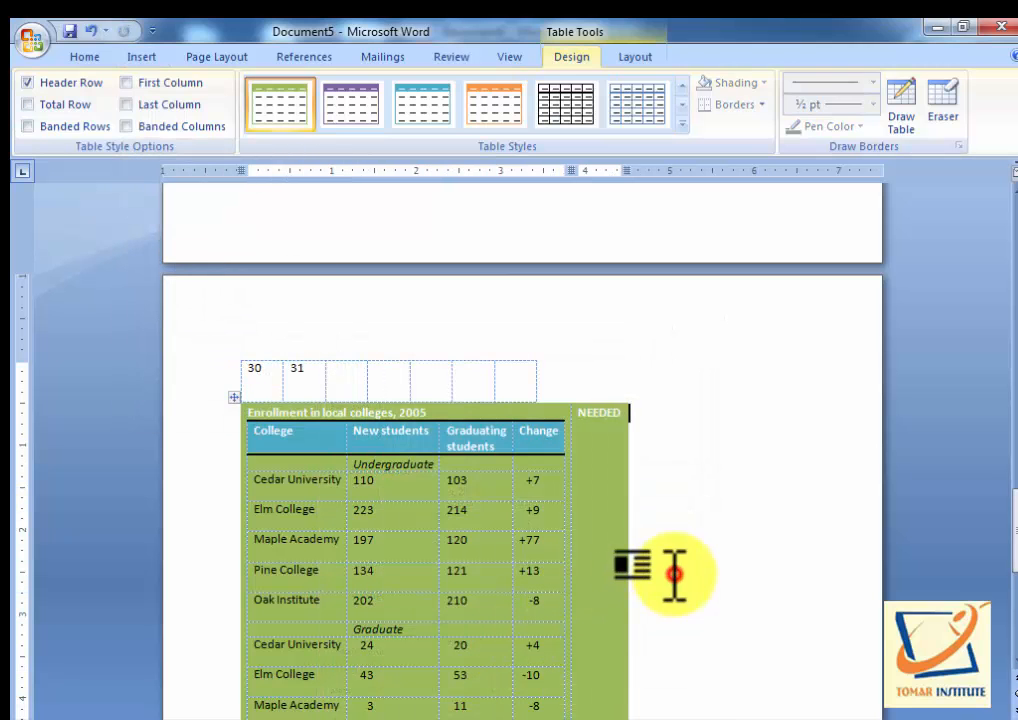
scroll(605, 590, "down", 10)
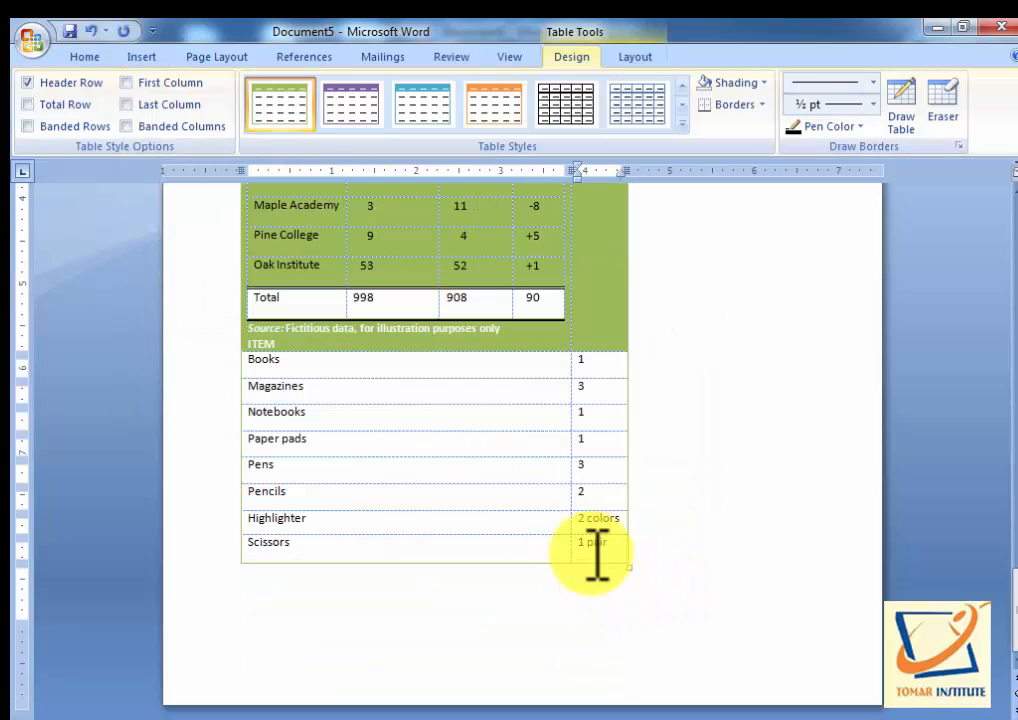
Create a new blank document
left_click(38, 42)
left_click(45, 88)
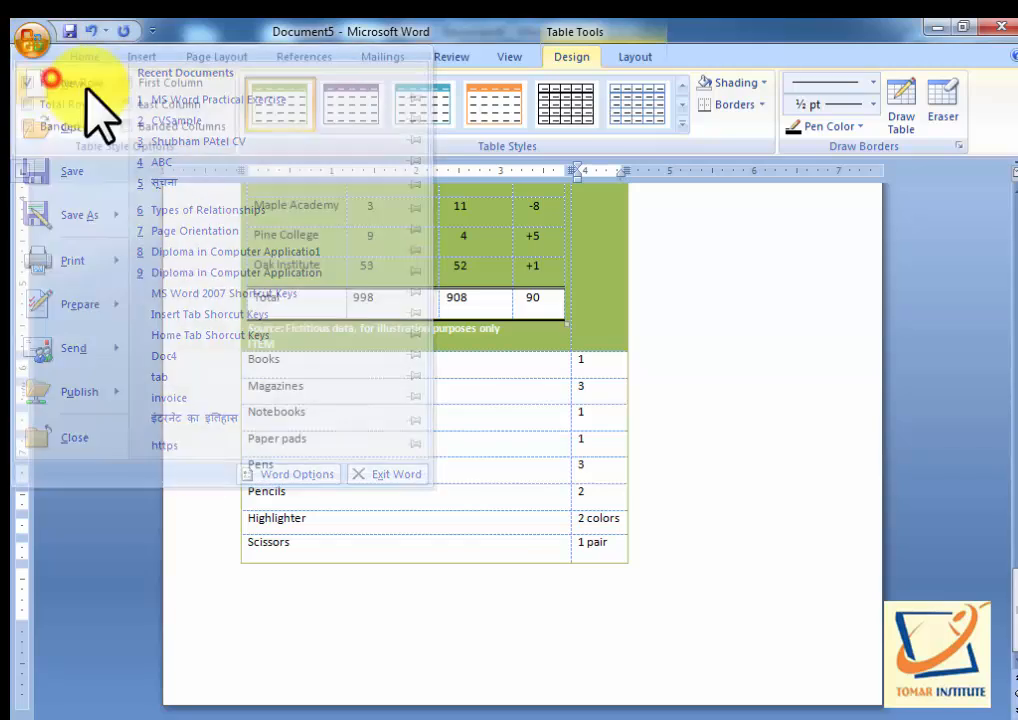
left_click(740, 602)
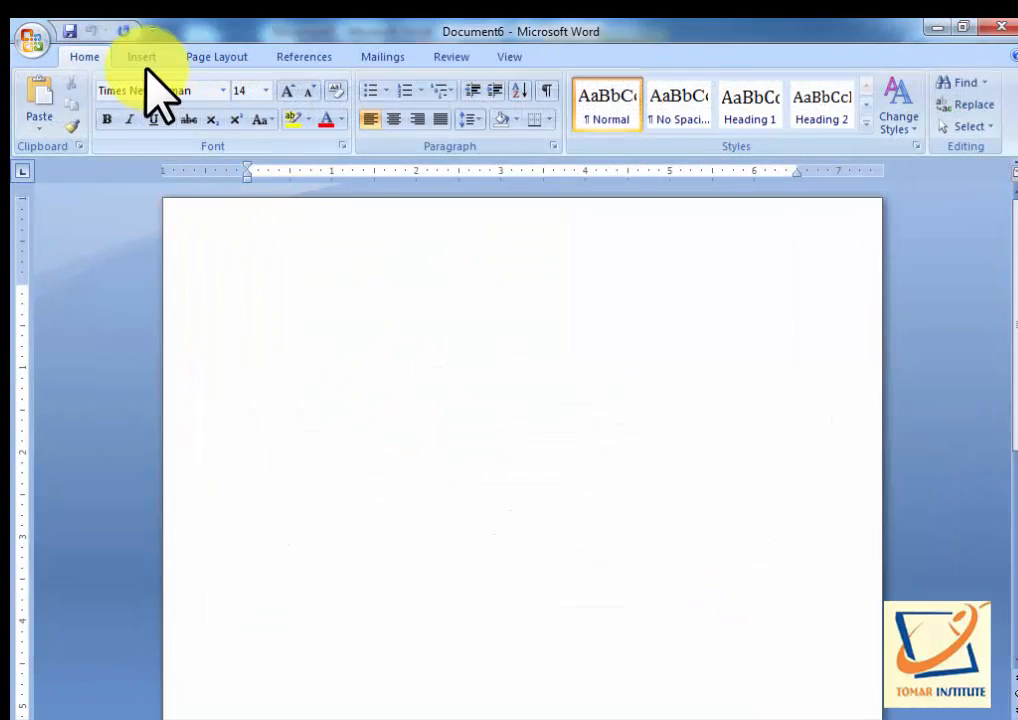
Insert the With Subheads 2 quick table in the blank document
left_click(141, 58)
left_click(145, 120)
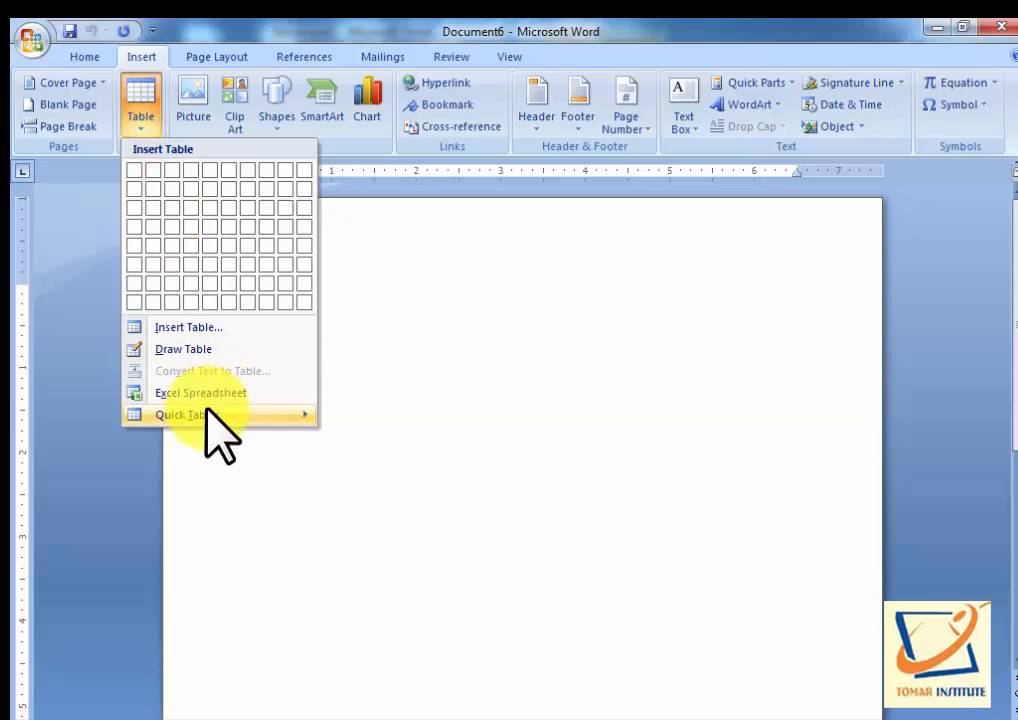
mouse_move(209, 415)
scroll(520, 640, "down", 10)
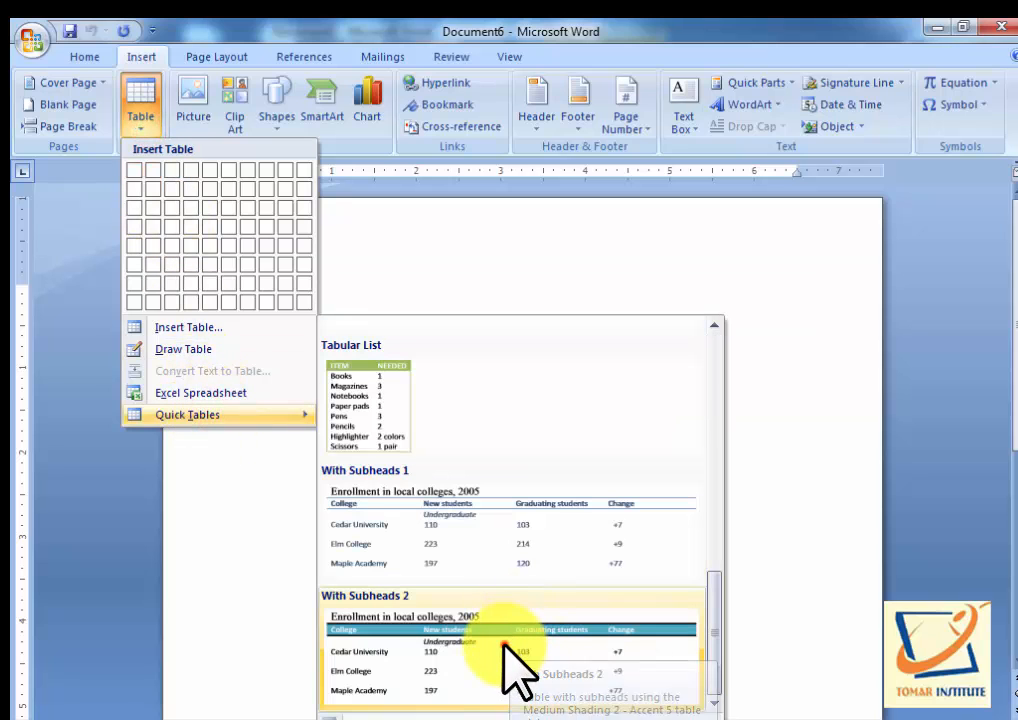
left_click(503, 650)
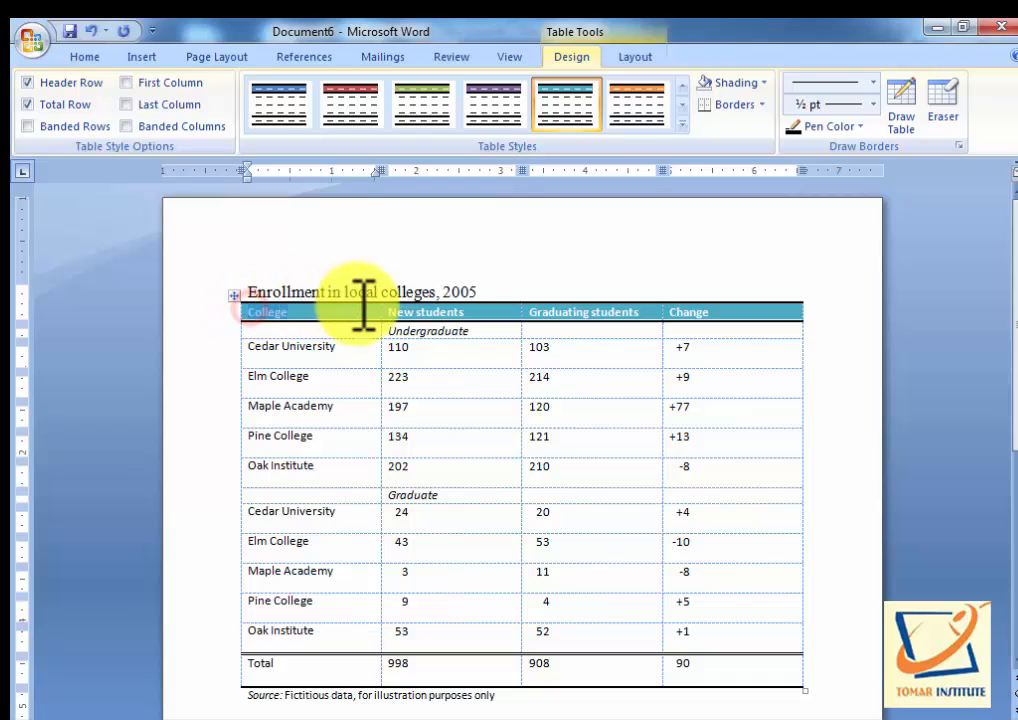
Highlight the New students and Graduating students headings, and review the table insertion options including Quick Tables
left_click_drag(393, 318, 454, 318)
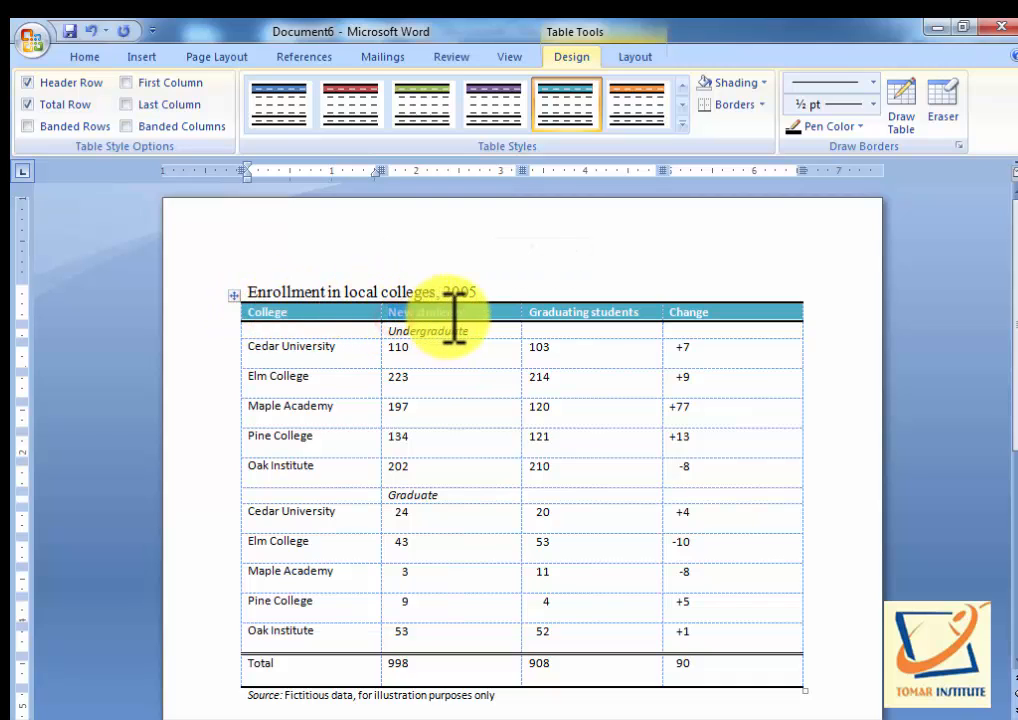
left_click_drag(539, 313, 660, 305)
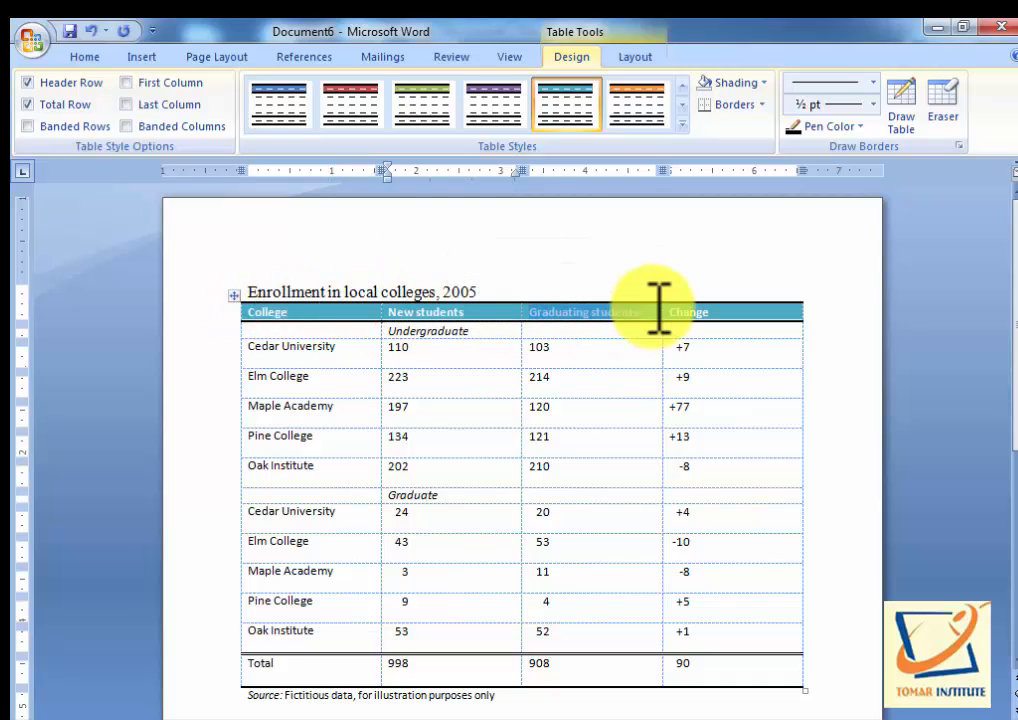
left_click(142, 57)
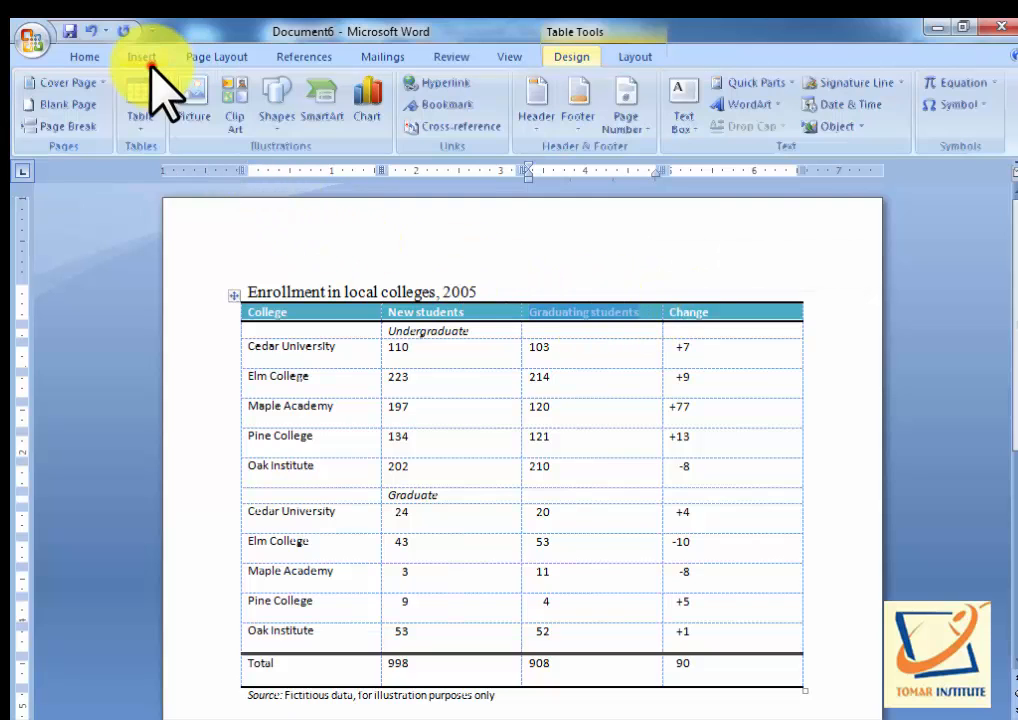
left_click(138, 110)
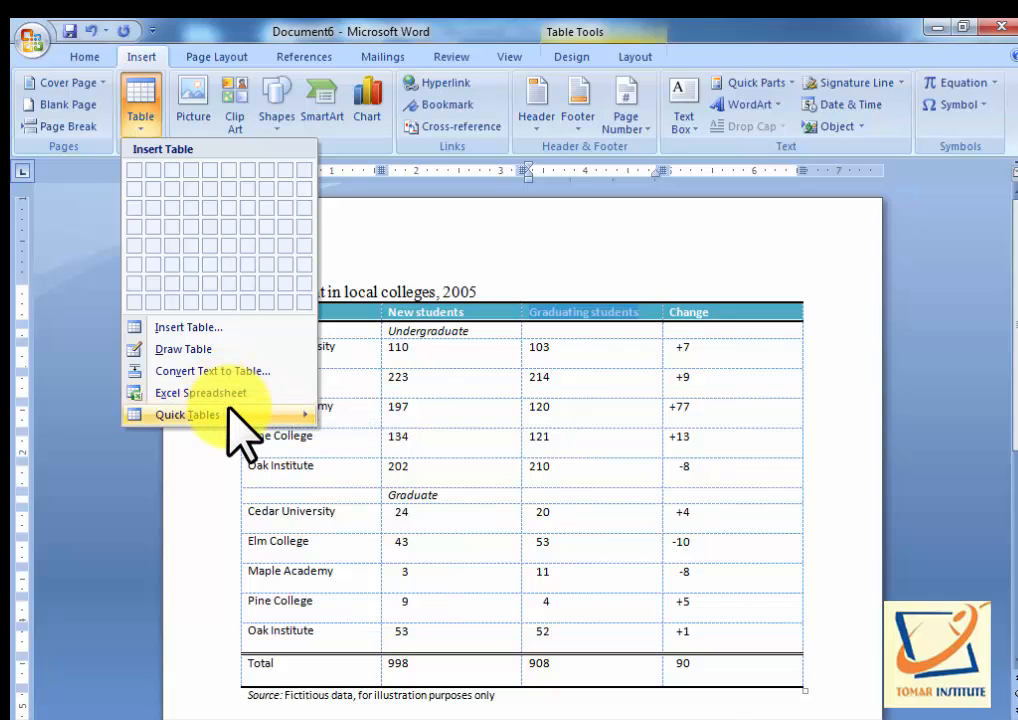
mouse_move(229, 420)
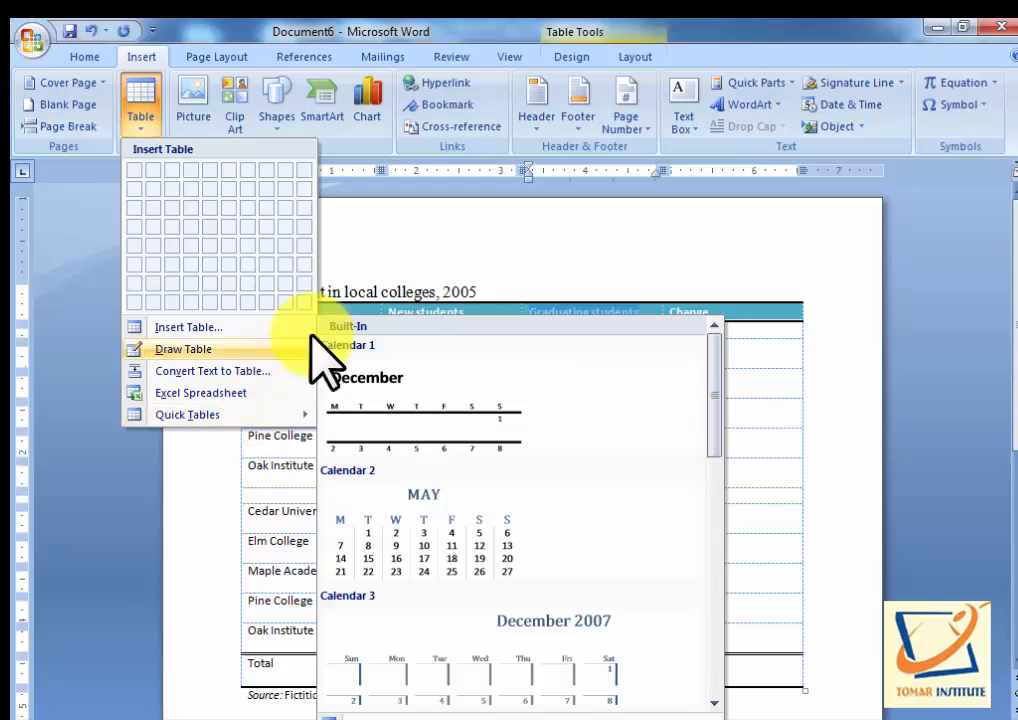
left_click(440, 280)
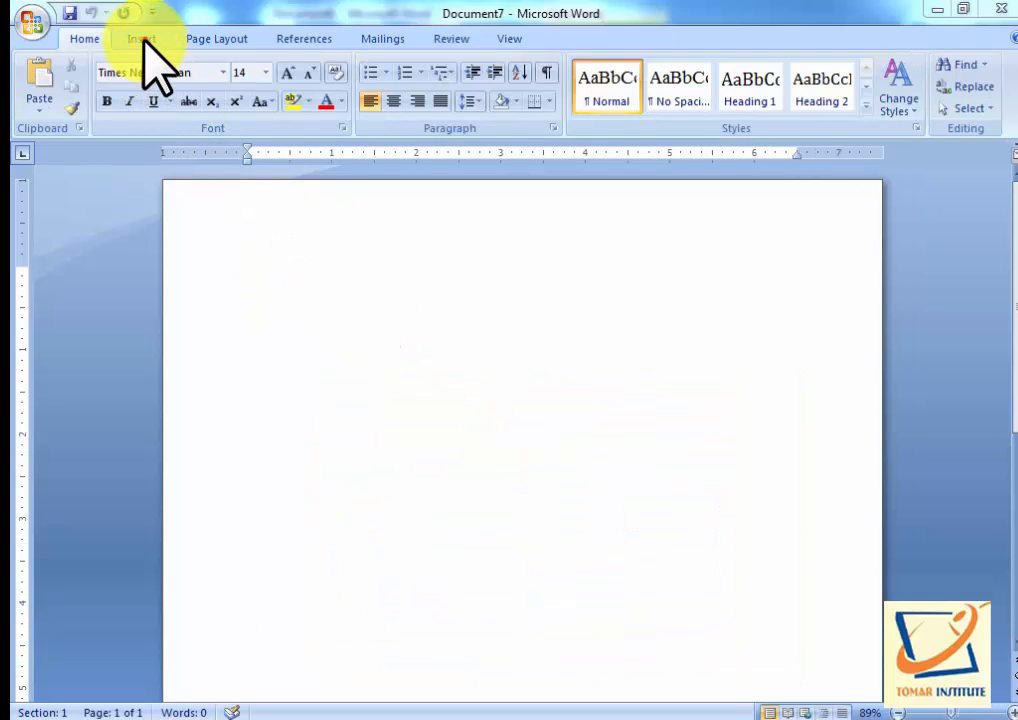
Review the table insertion options in the empty document
left_click(145, 40)
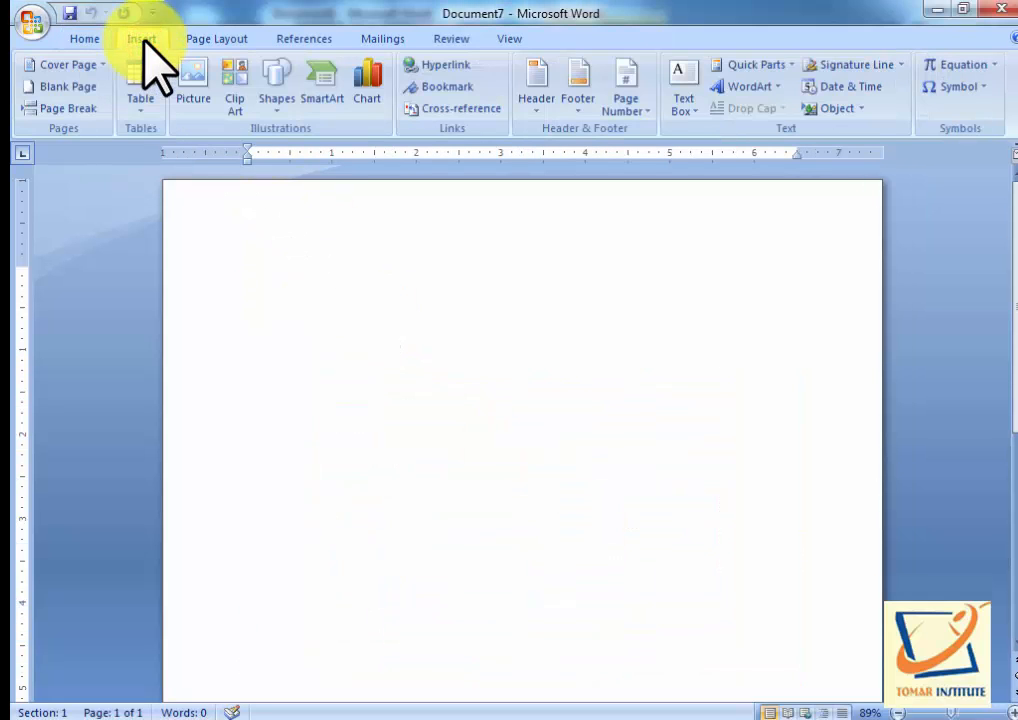
left_click(140, 110)
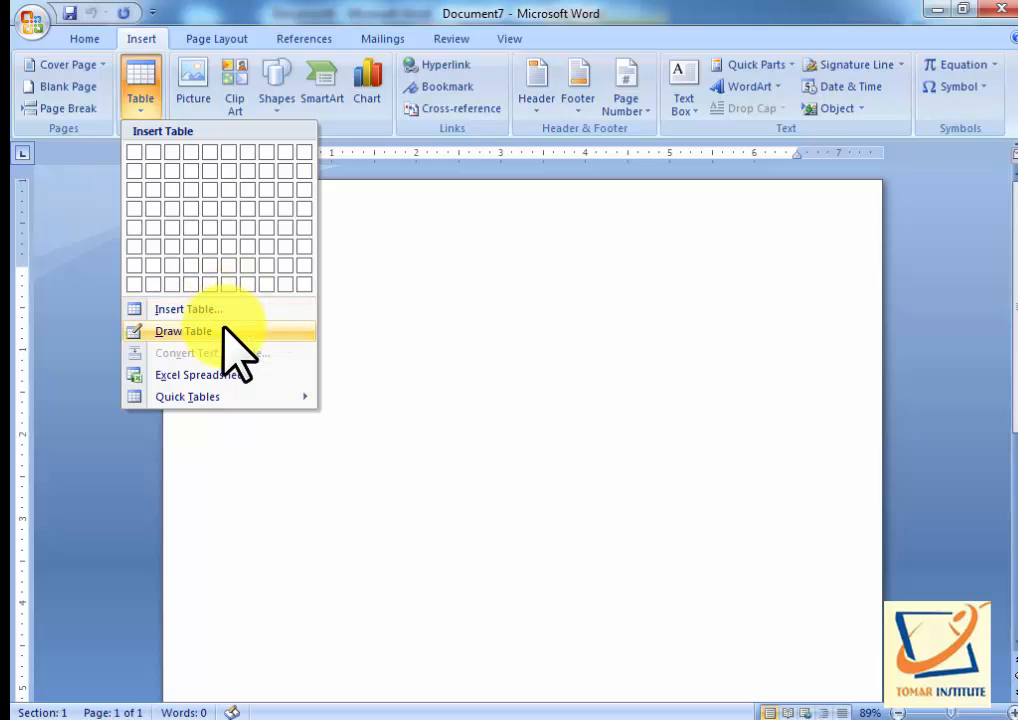
Insert a table with 7 columns and 6 rows, and review its Design and Layout tools
left_click(250, 253)
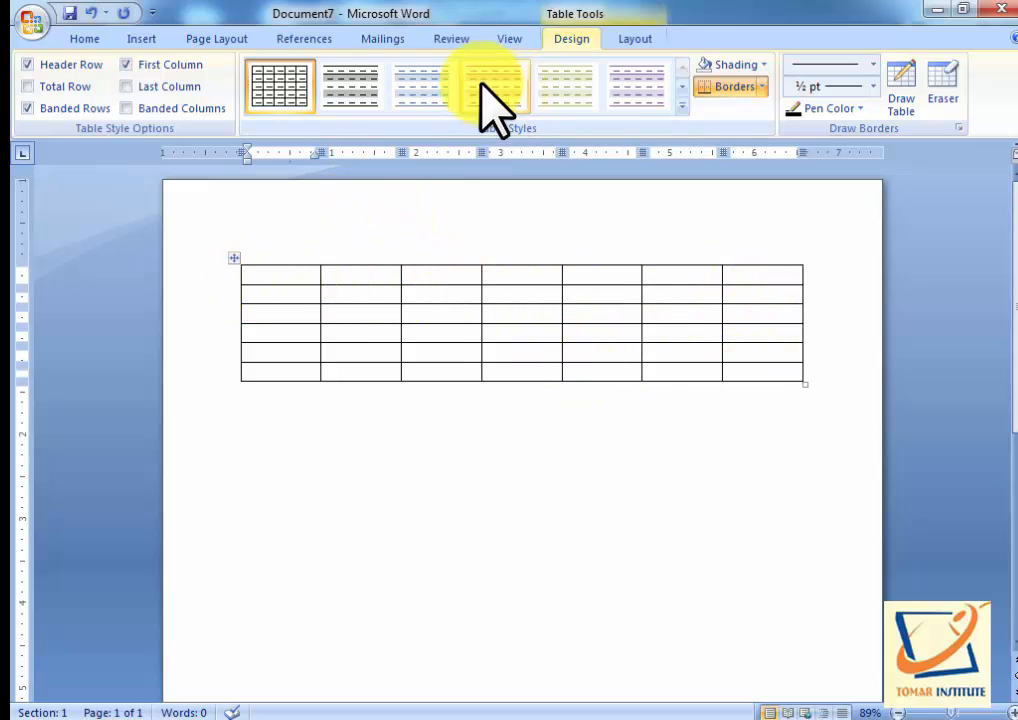
left_click(632, 40)
left_click(574, 42)
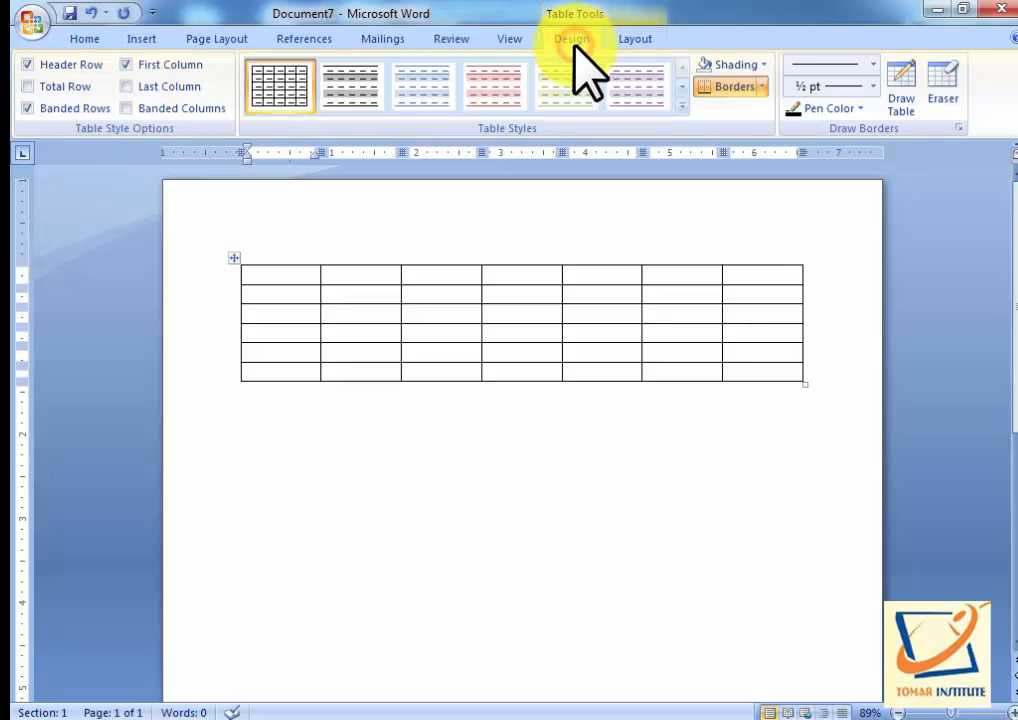
left_click(635, 39)
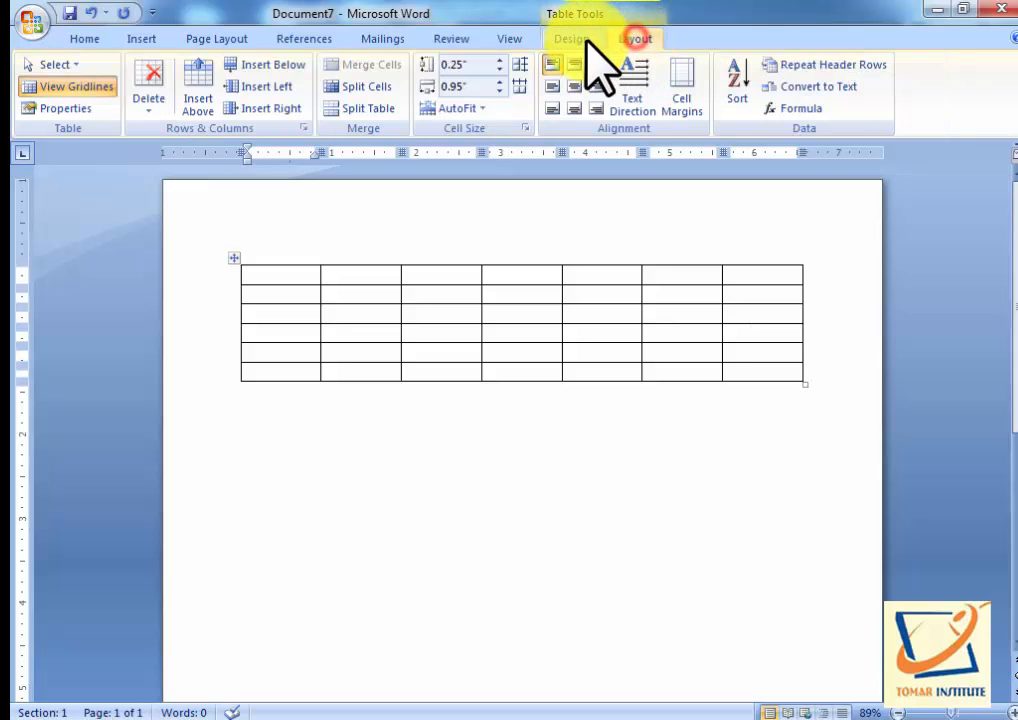
left_click(588, 40)
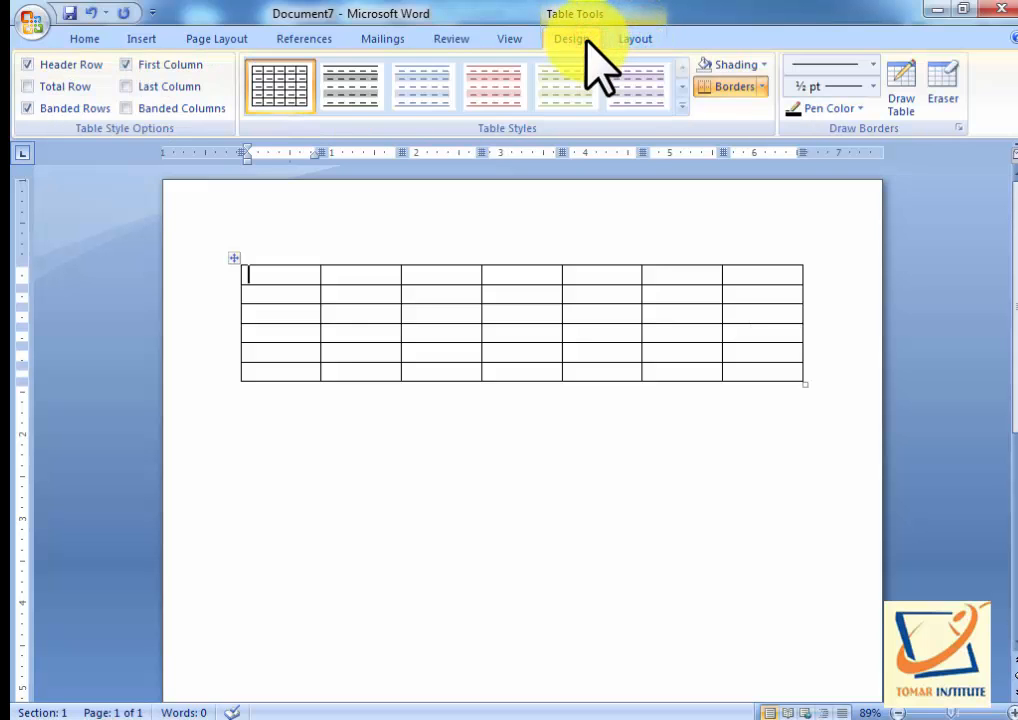
left_click(150, 42)
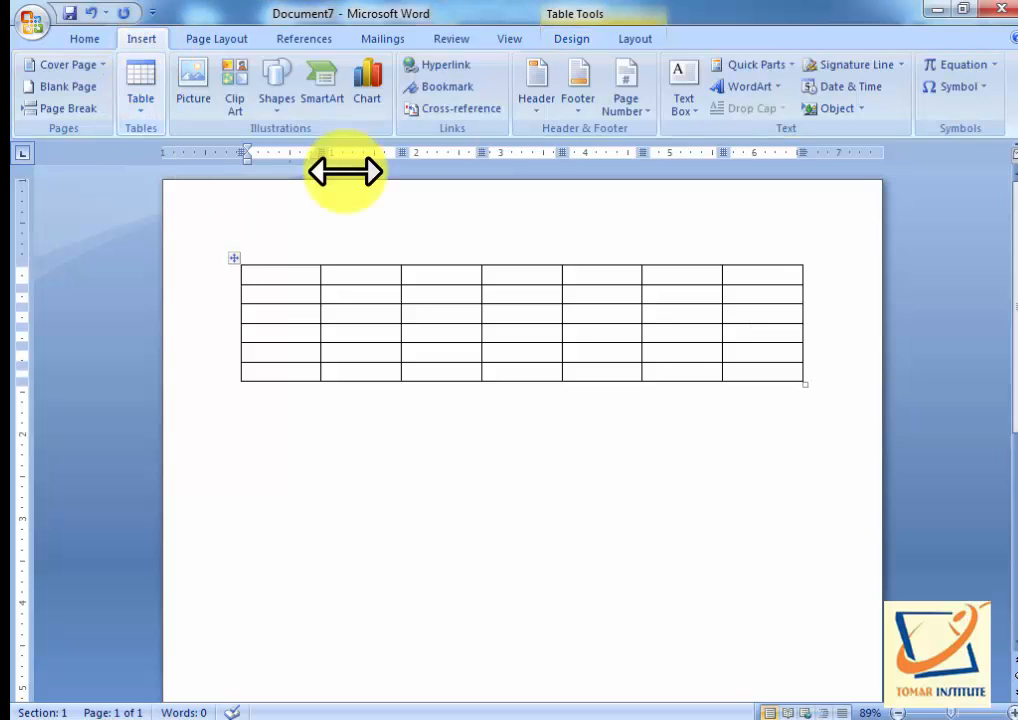
left_click(584, 16)
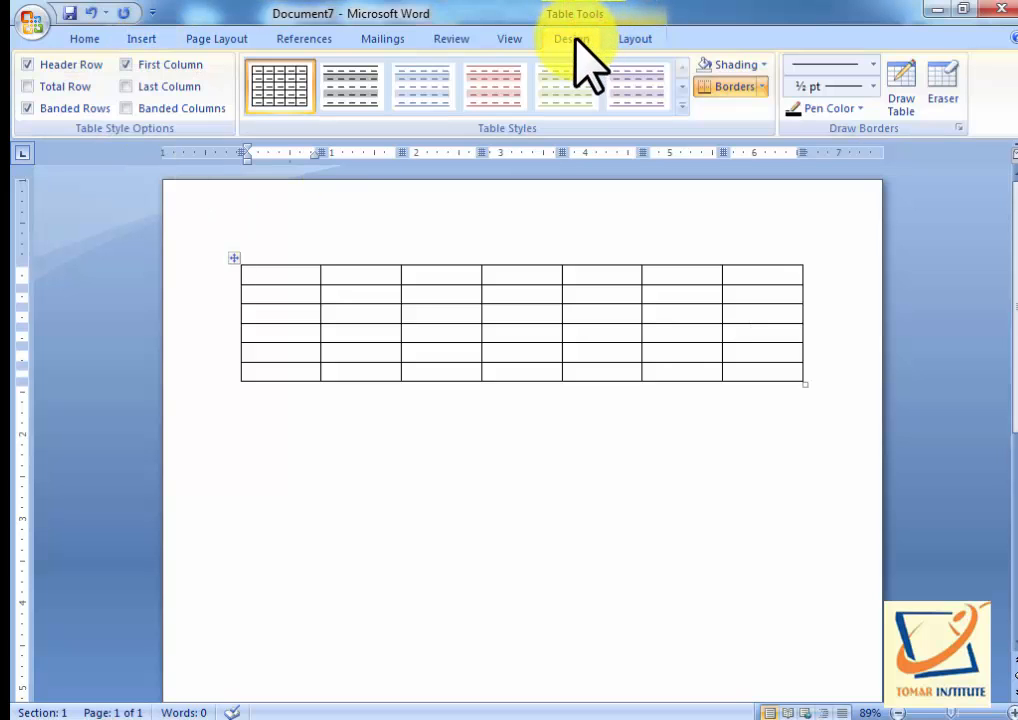
left_click(145, 38)
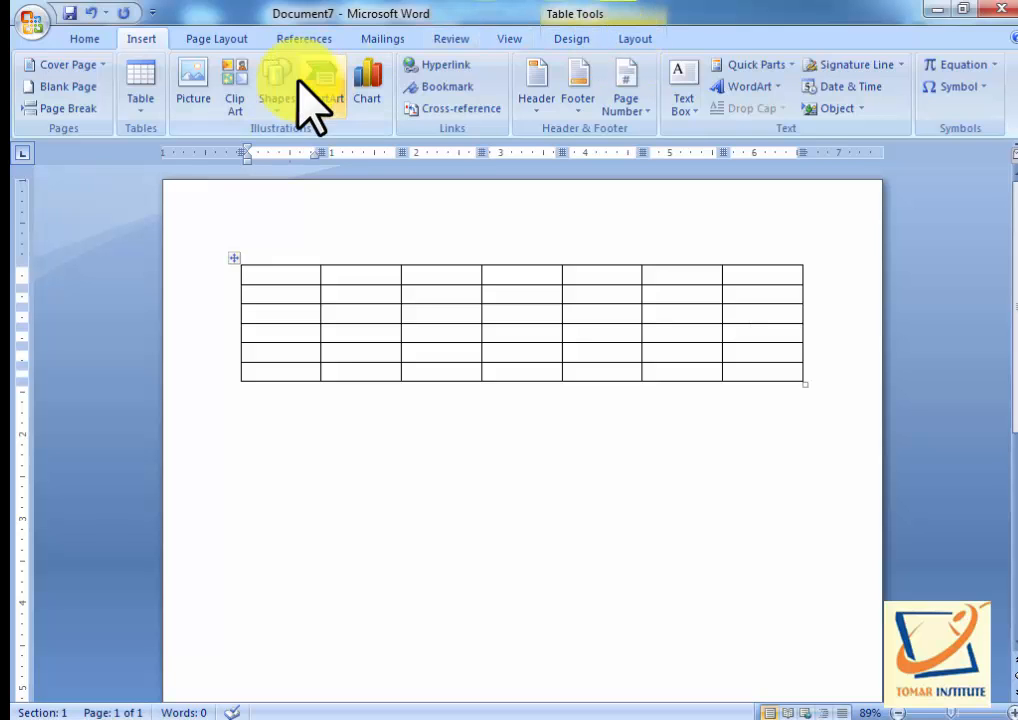
Select the whole table, move the cursor out of it, and select its first column to check when the table tools are offered
left_click_drag(320, 283, 320, 283)
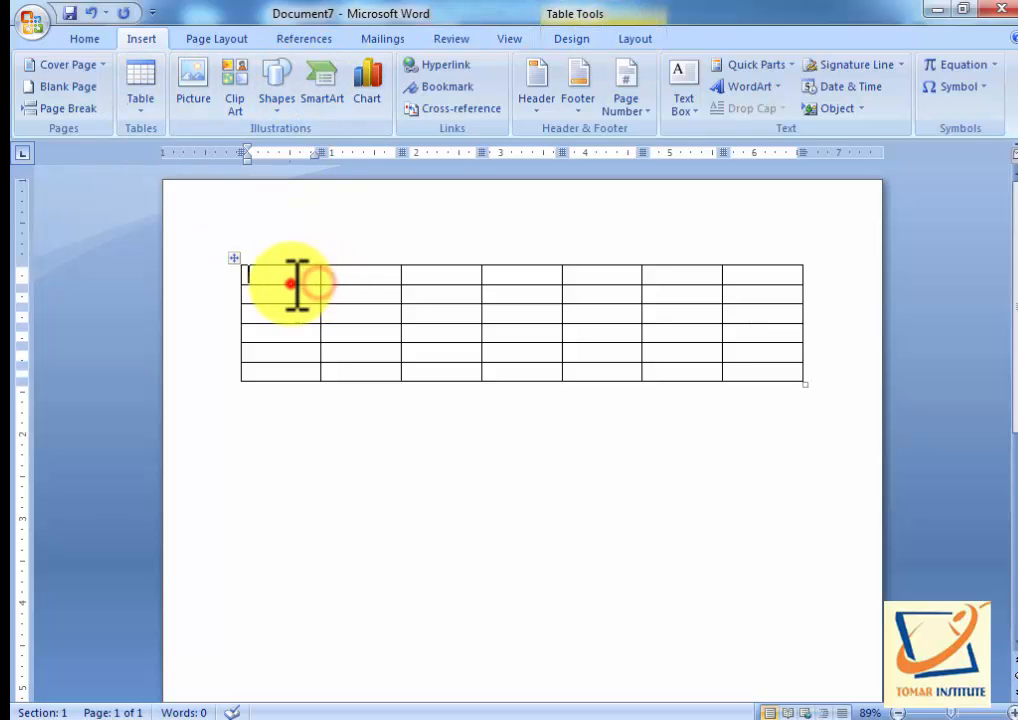
left_click(233, 259)
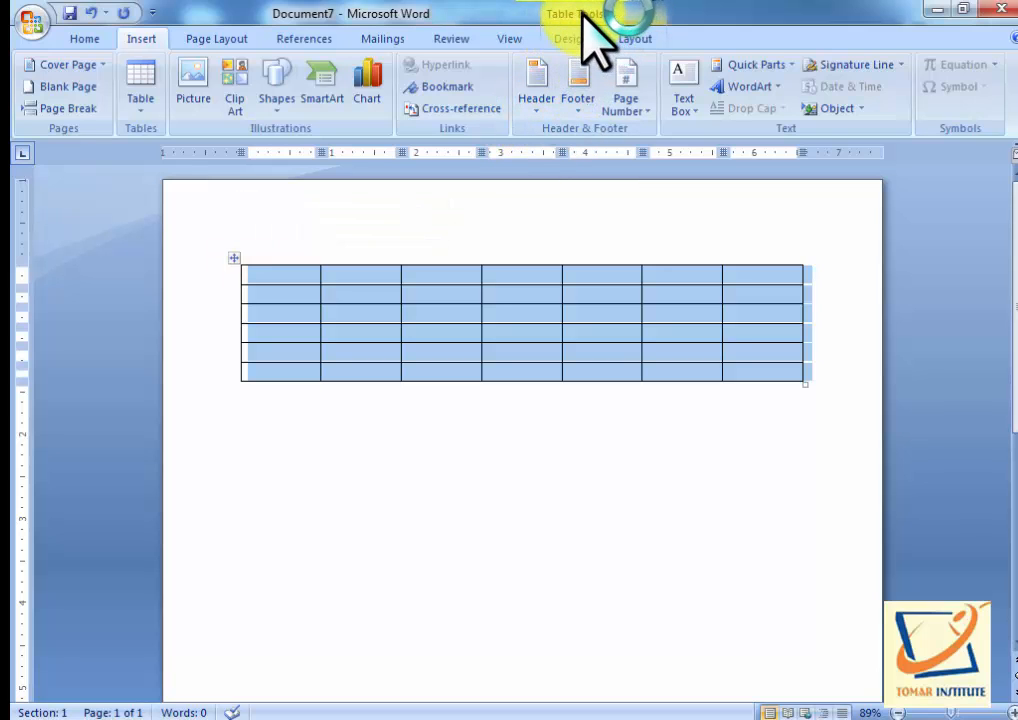
left_click(284, 494)
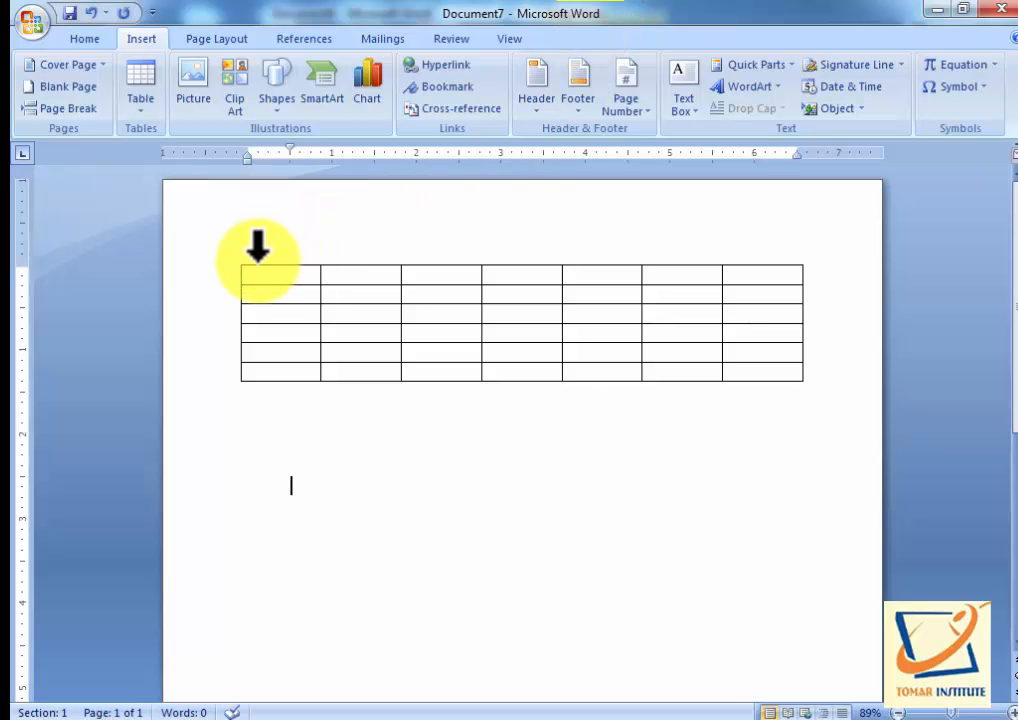
left_click(236, 262)
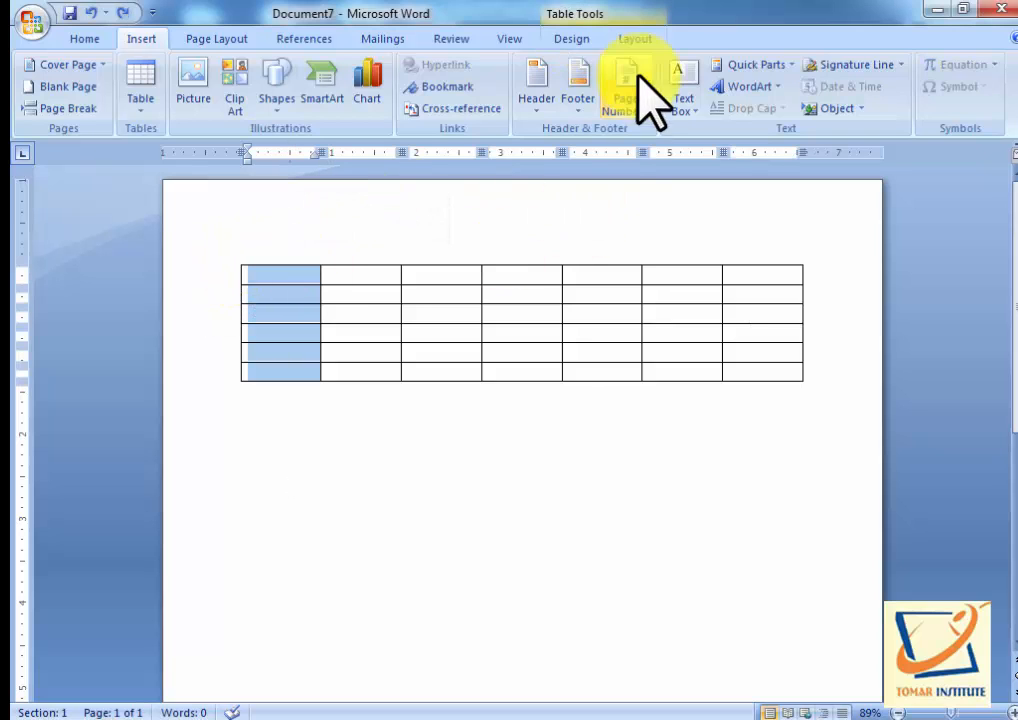
left_click(576, 32)
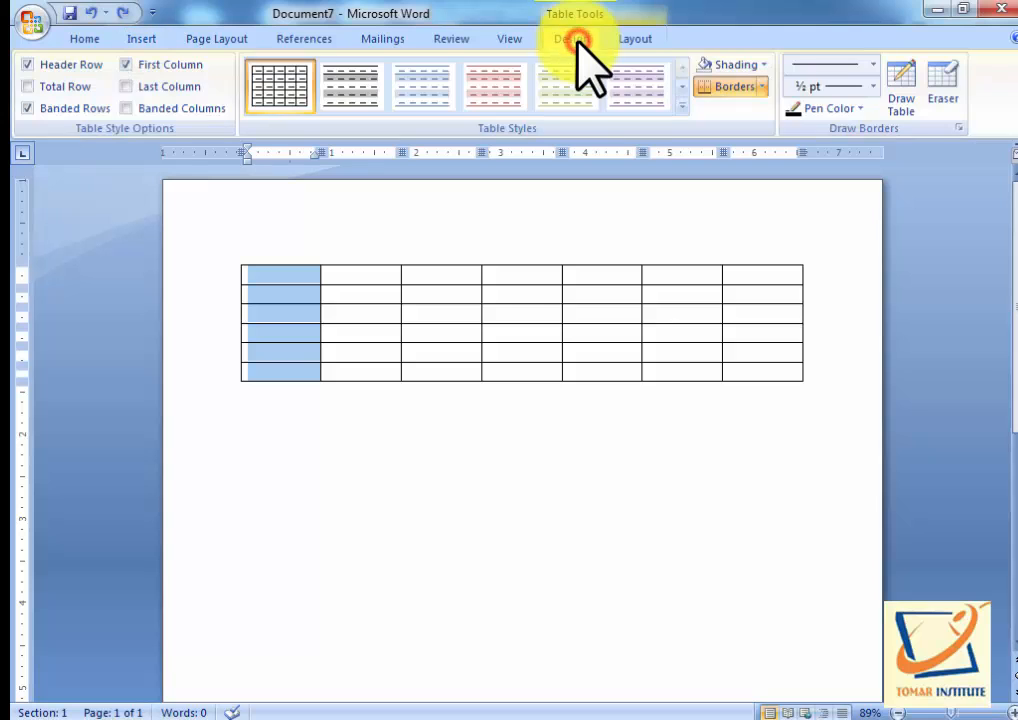
left_click(637, 40)
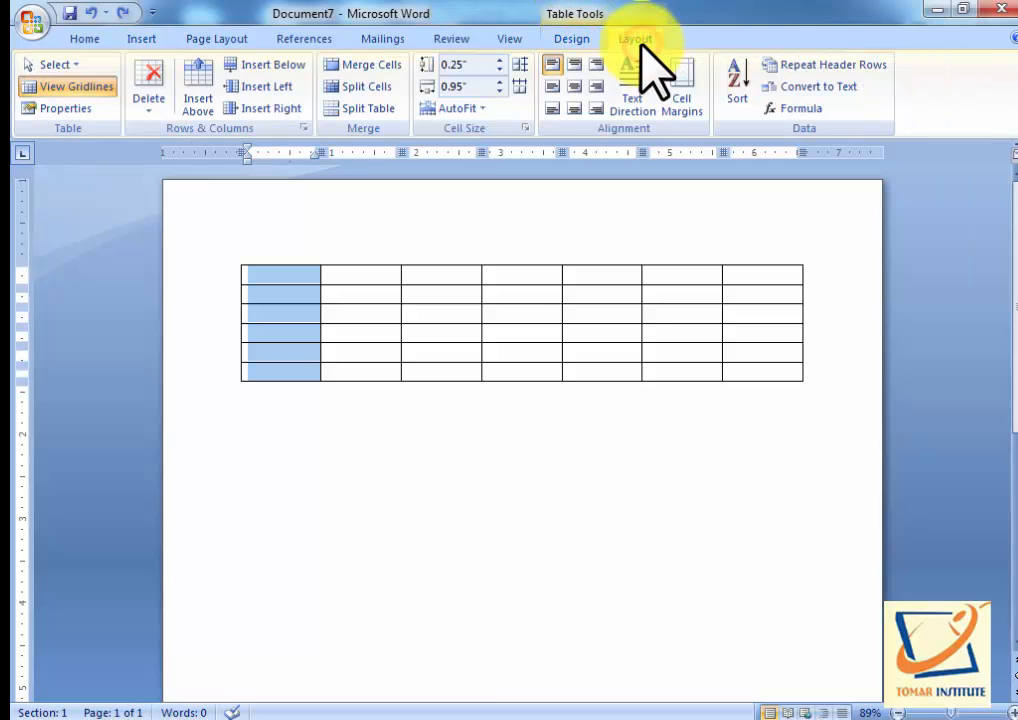
Apply the dark orange built-in table style with a black header row to the table
left_click(564, 40)
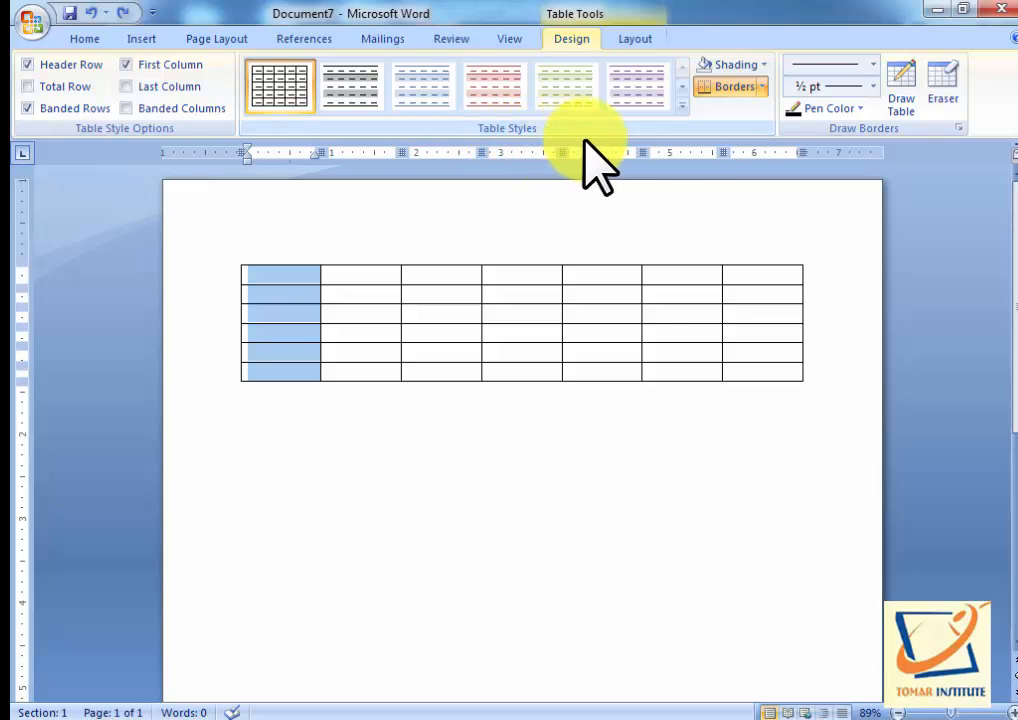
left_click(682, 107)
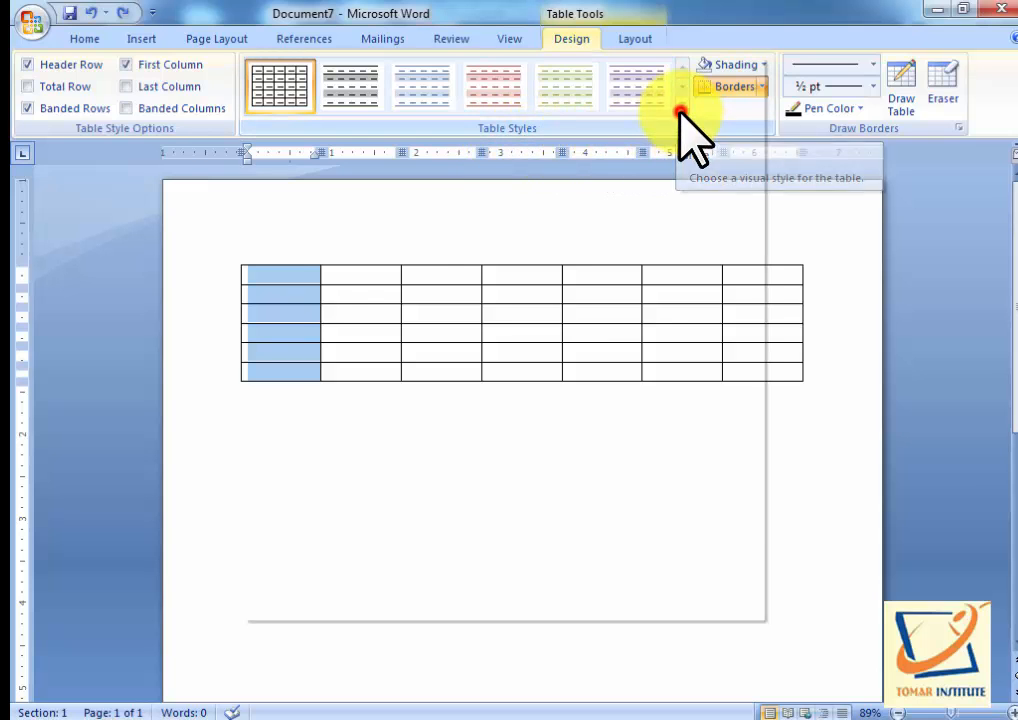
left_click_drag(755, 222, 752, 432)
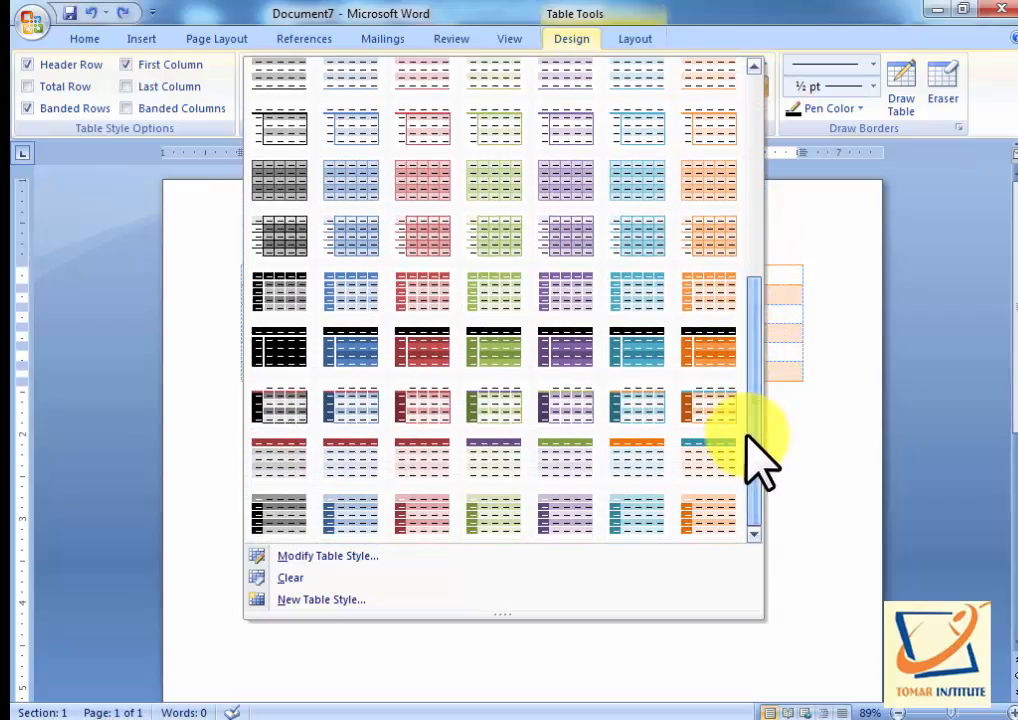
left_click(710, 352)
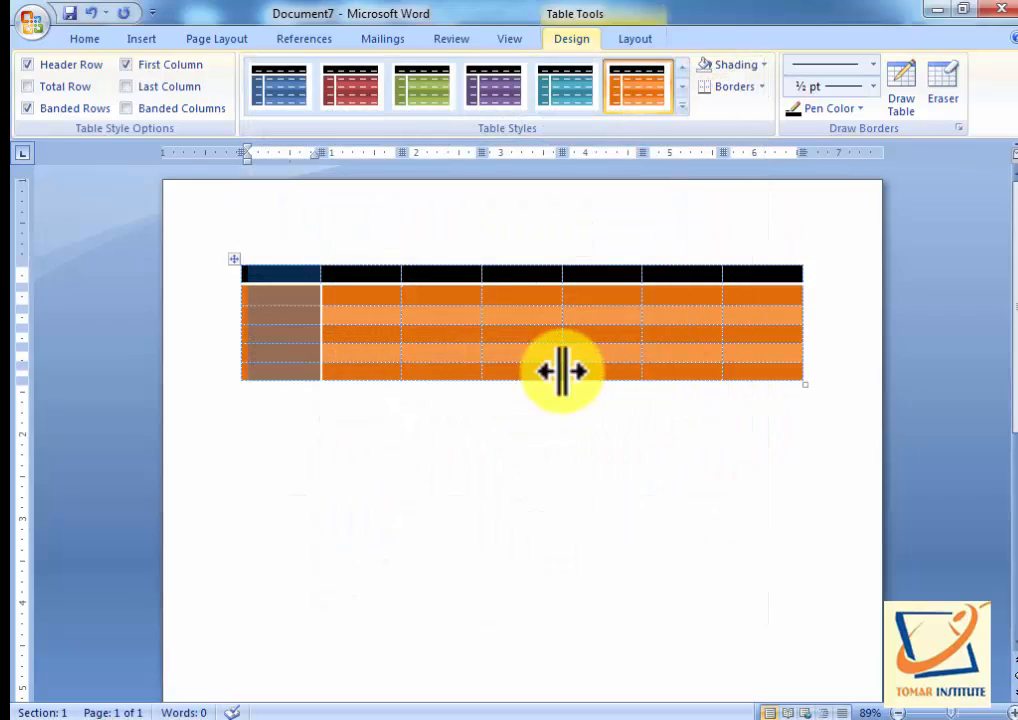
left_click(582, 372)
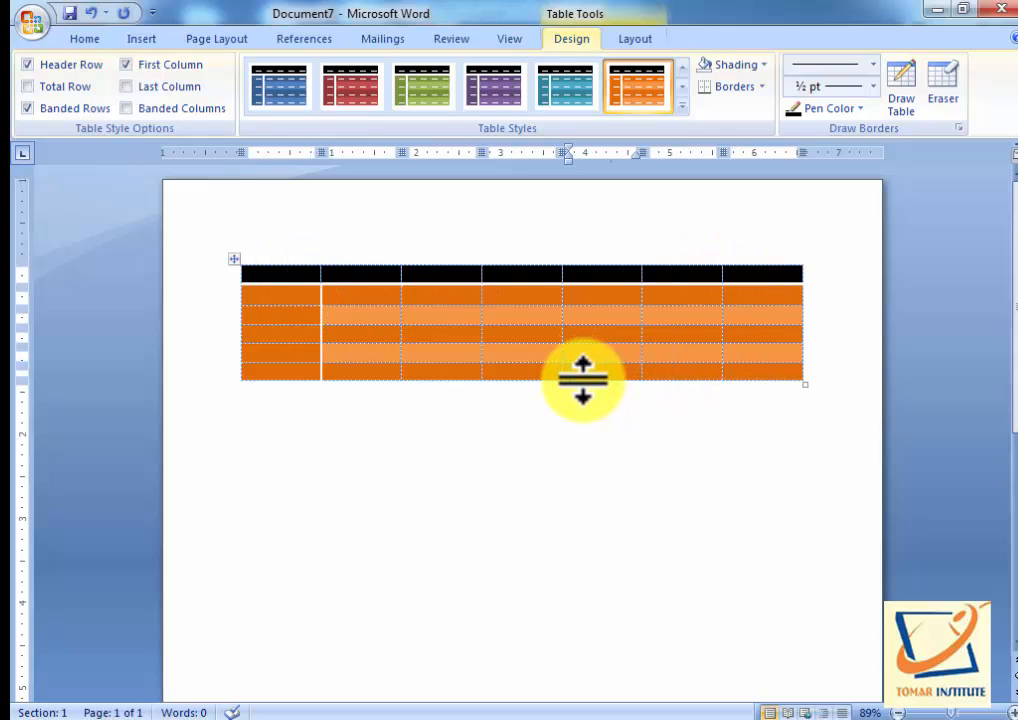
Select the whole table and apply the light orange banded style with a dark orange first column
left_click(234, 259)
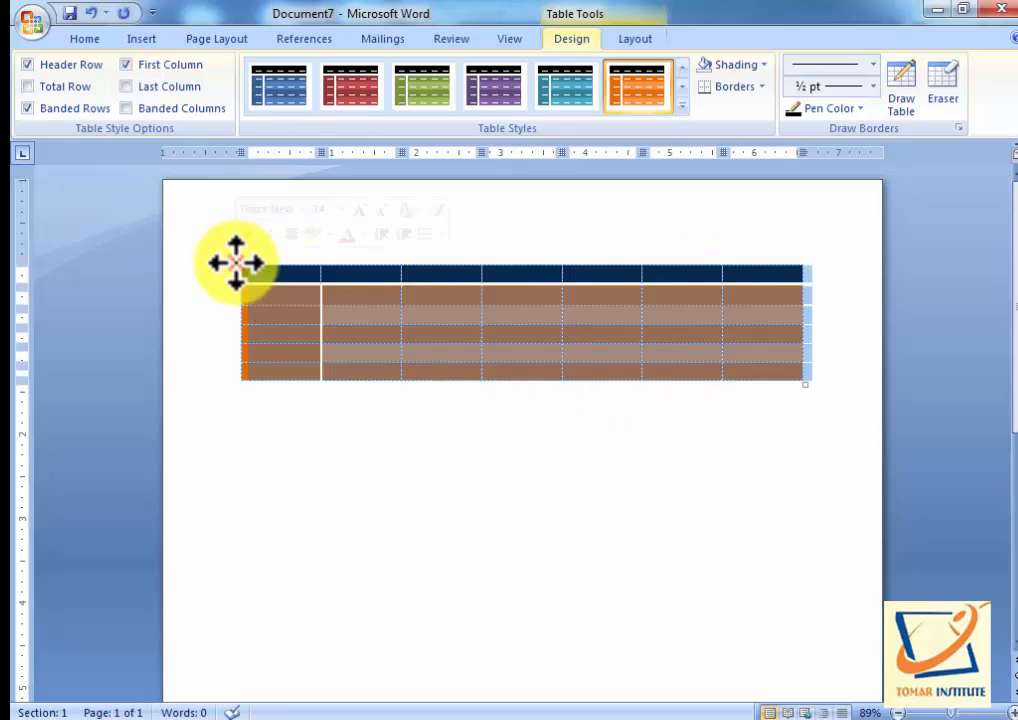
left_click(367, 357)
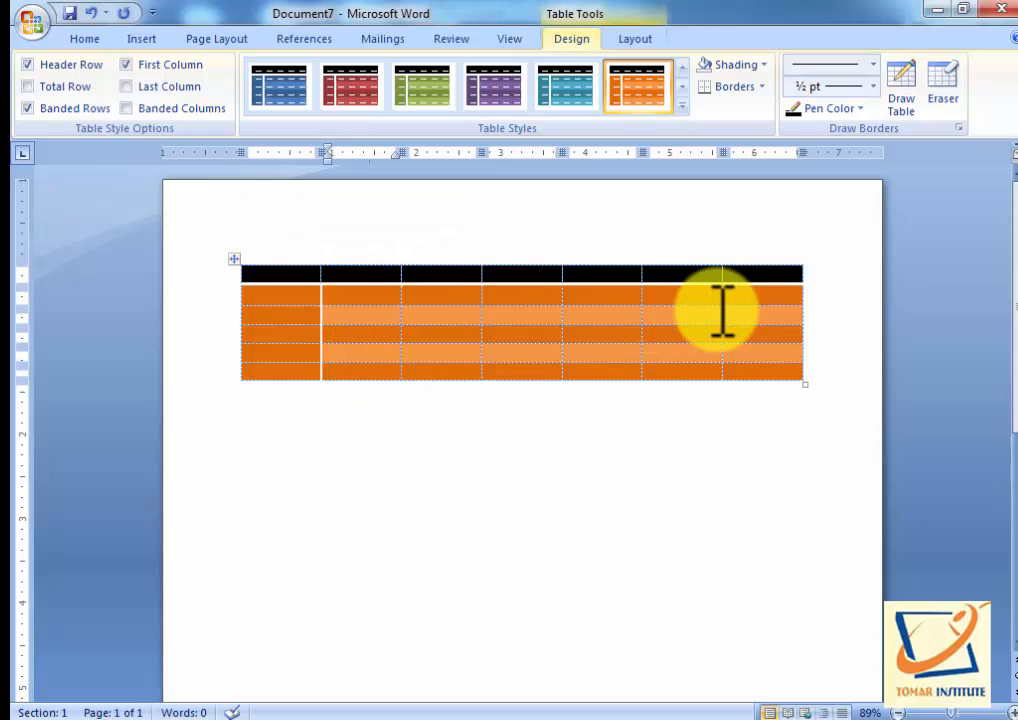
left_click_drag(751, 280, 277, 290)
left_click(234, 259)
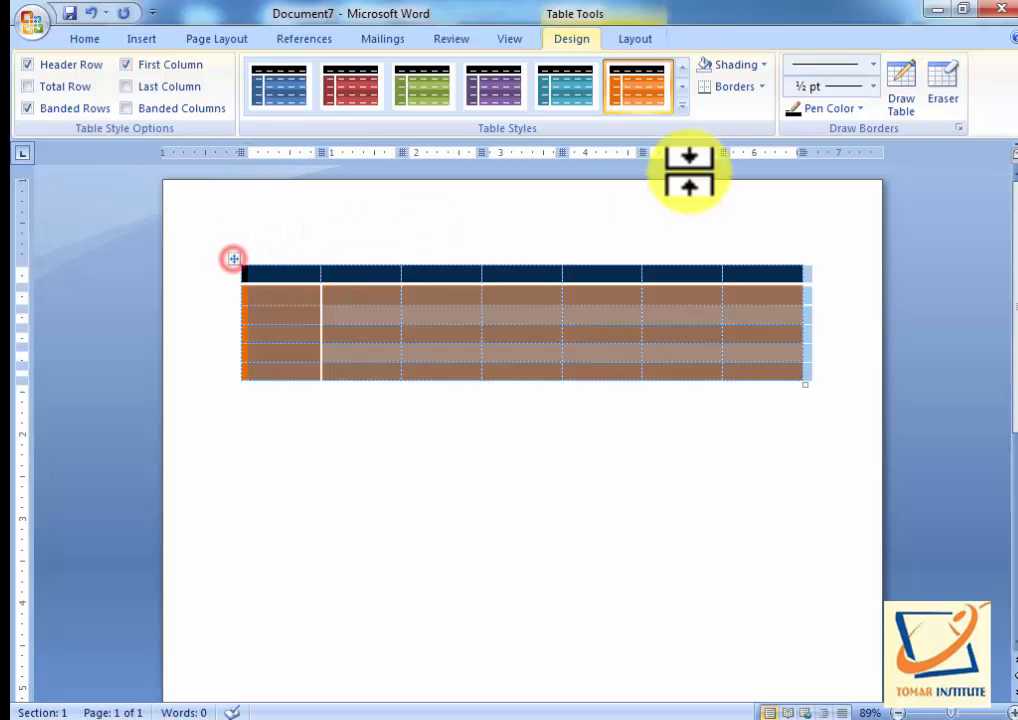
left_click(683, 106)
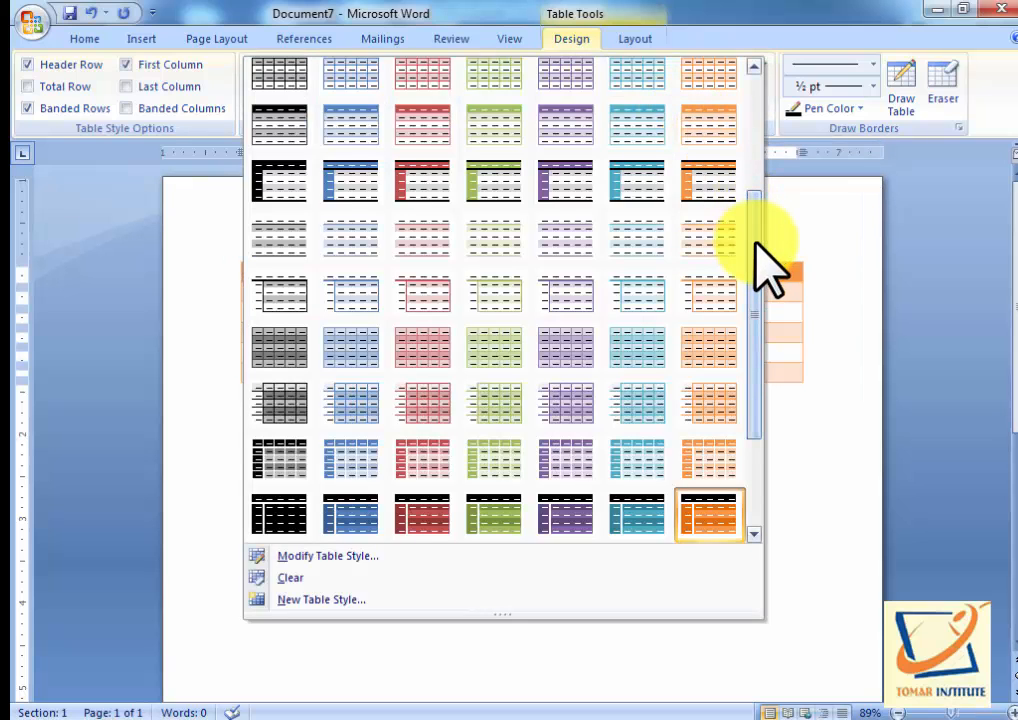
left_click_drag(754, 241, 746, 351)
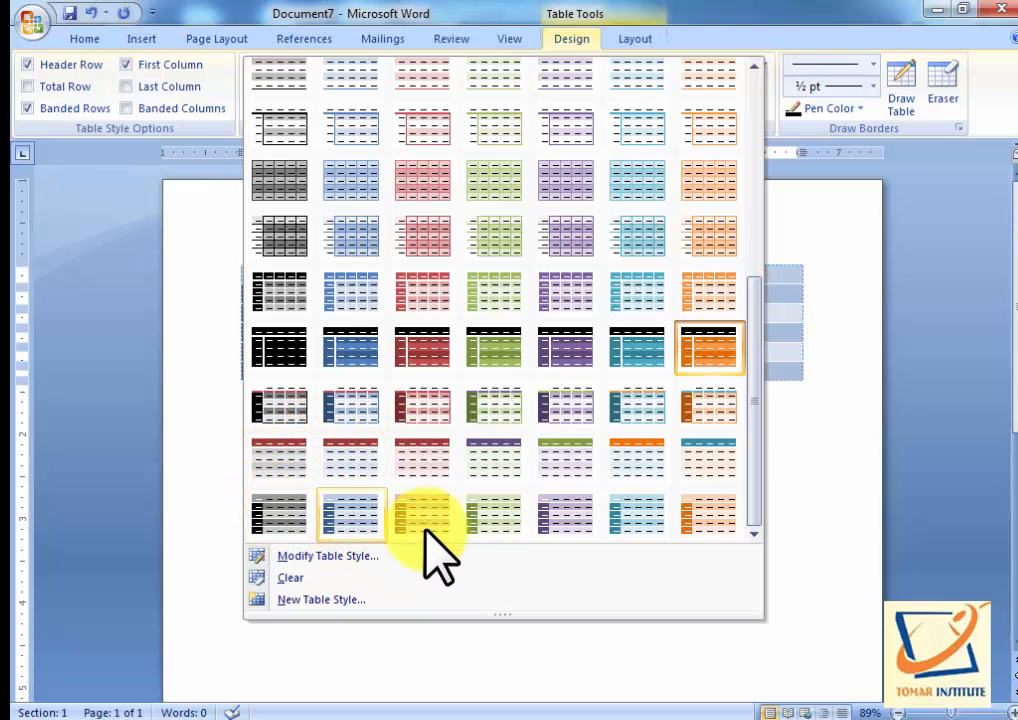
left_click(694, 523)
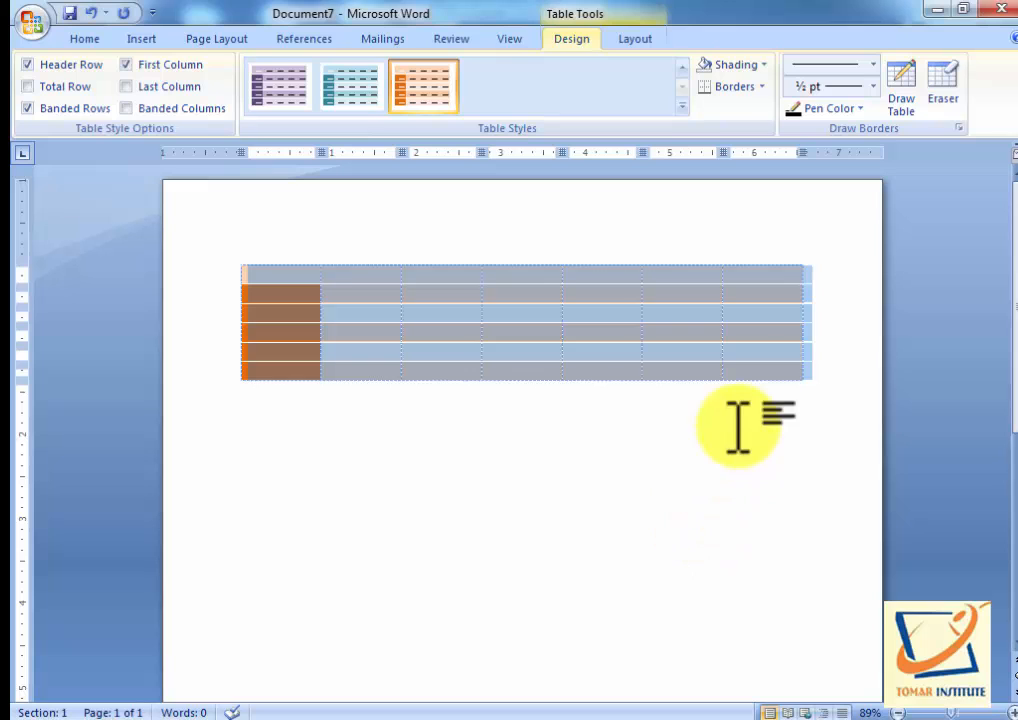
left_click(752, 370)
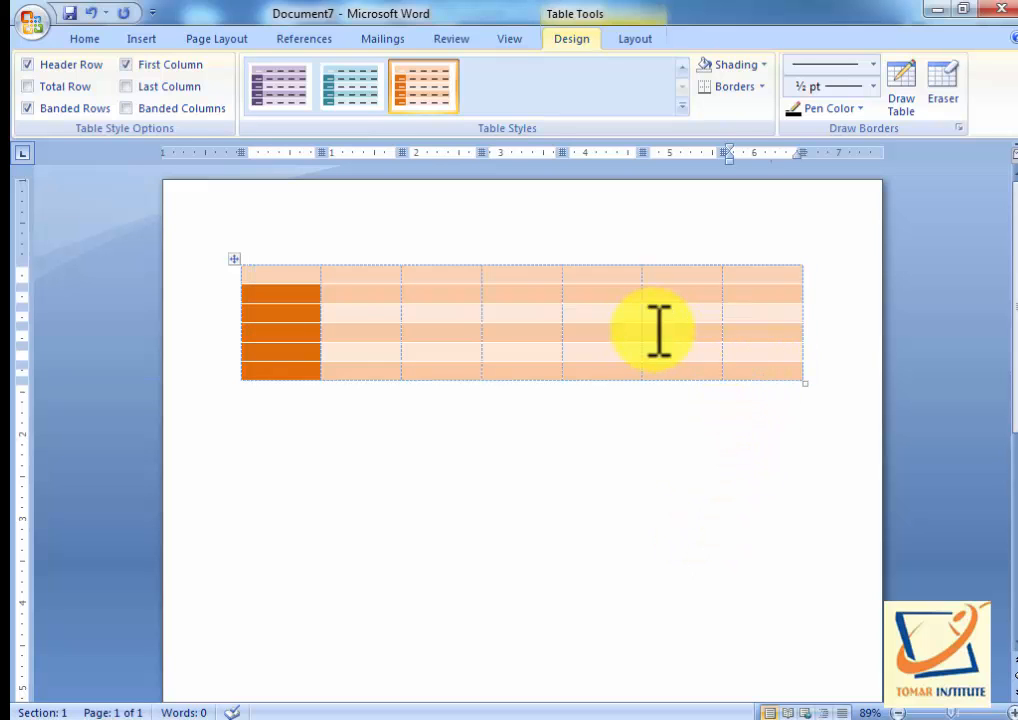
Apply the built-in style with a teal header row, teal first column and grey banded rows to the whole table
left_click(236, 257)
left_click(682, 110)
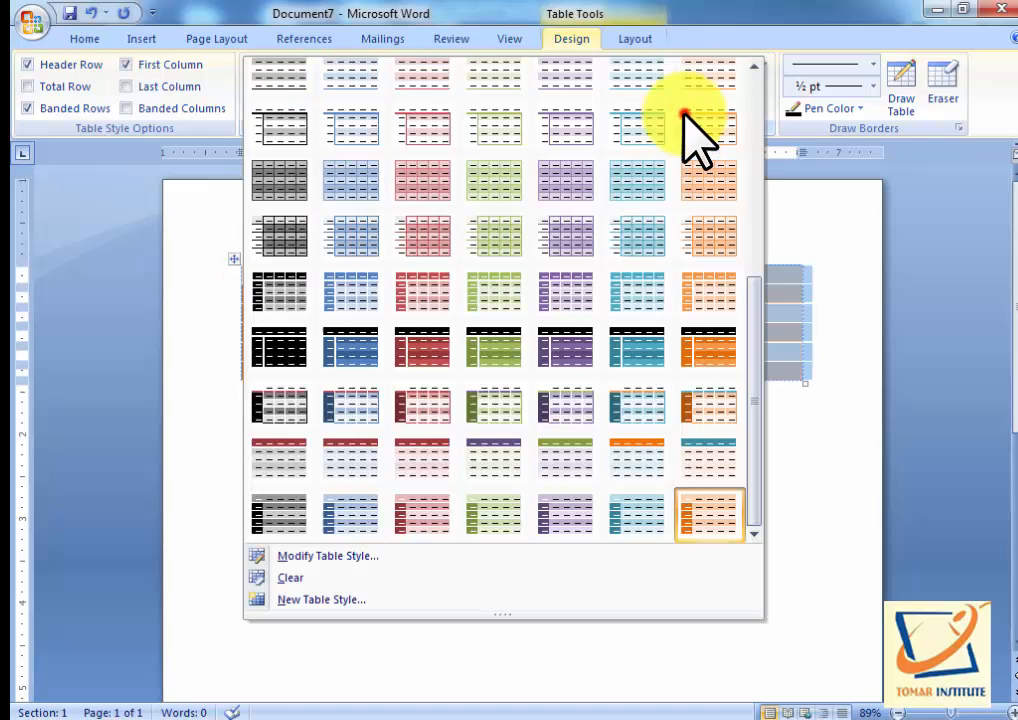
scroll(643, 230, "up", 5)
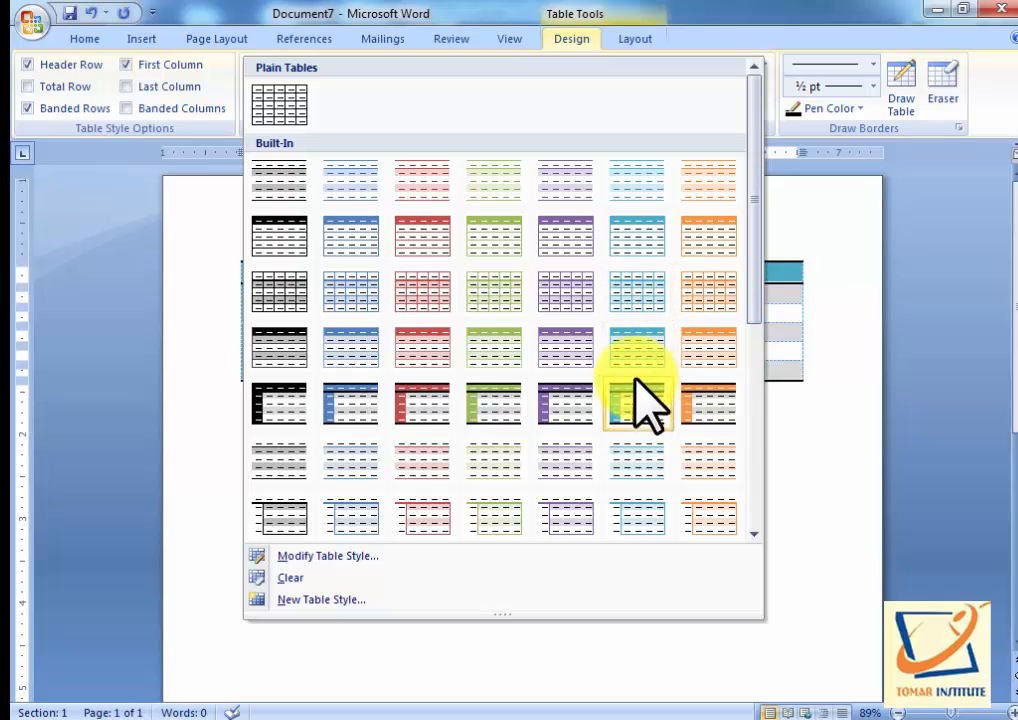
left_click(643, 412)
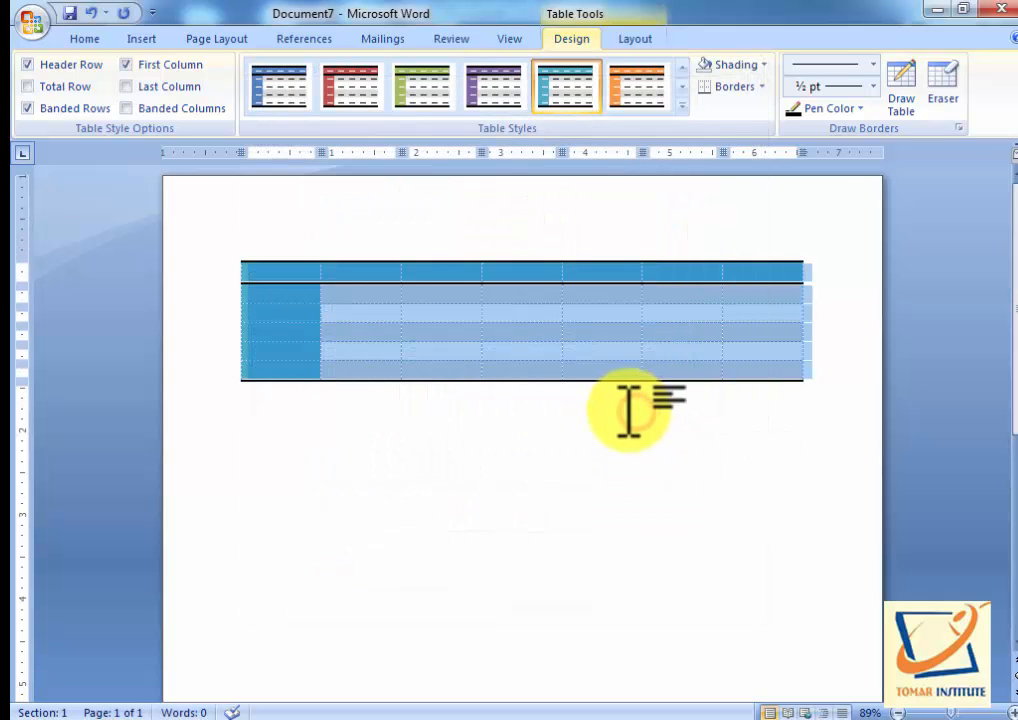
left_click(606, 370)
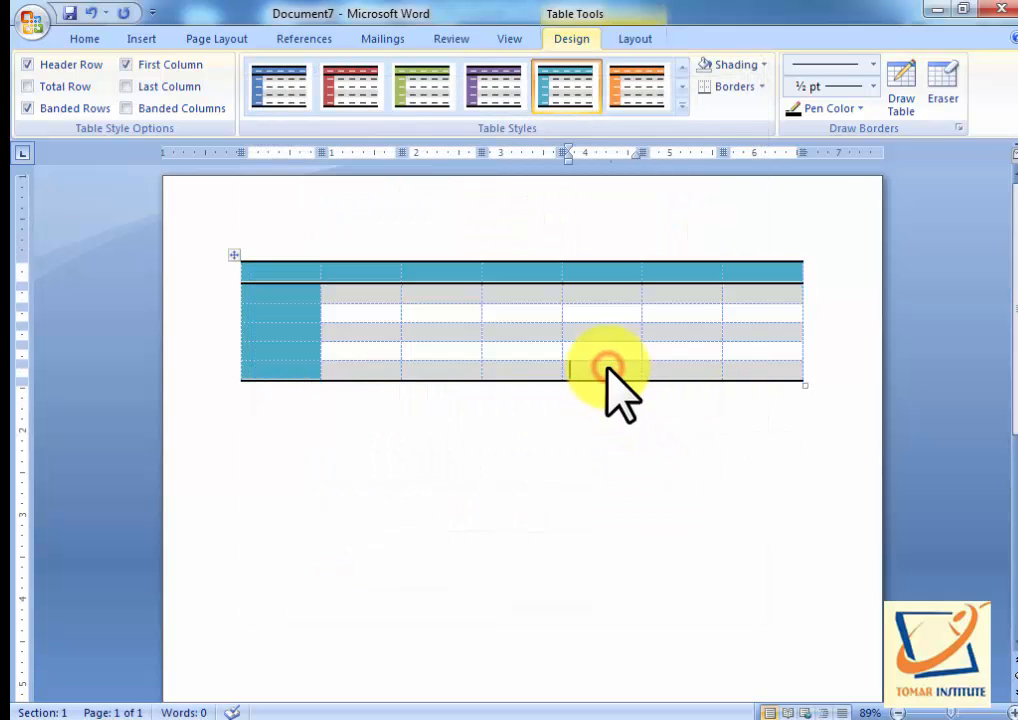
Fill the first six header cells with Sno, Name, Address, ContactNo, Course and DoA
left_click(296, 272)
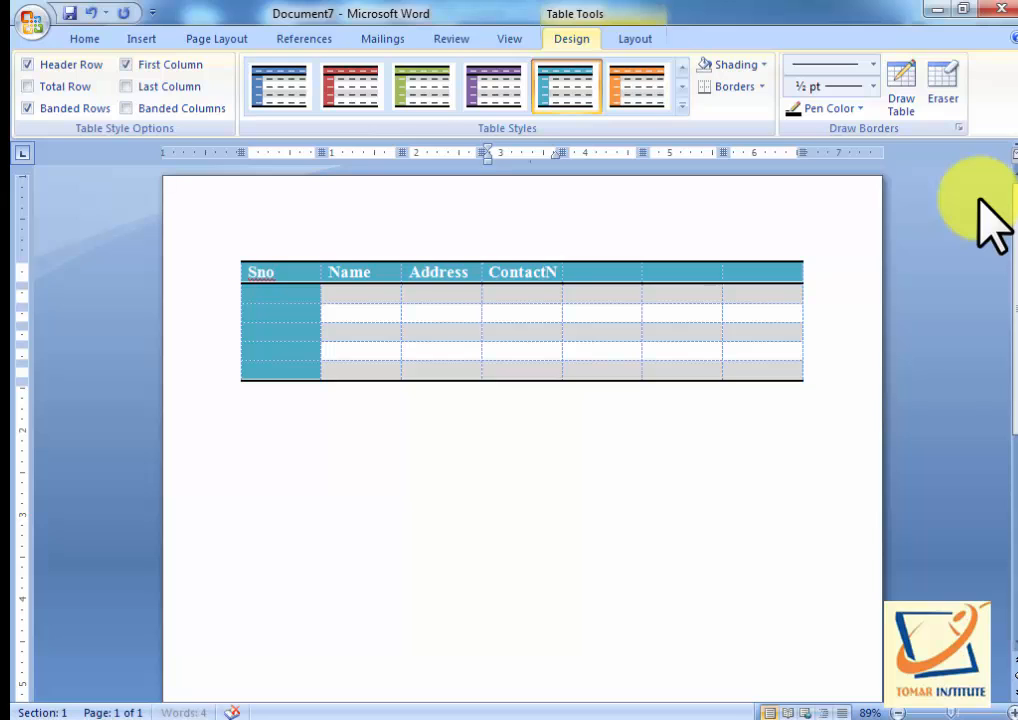
type("o")
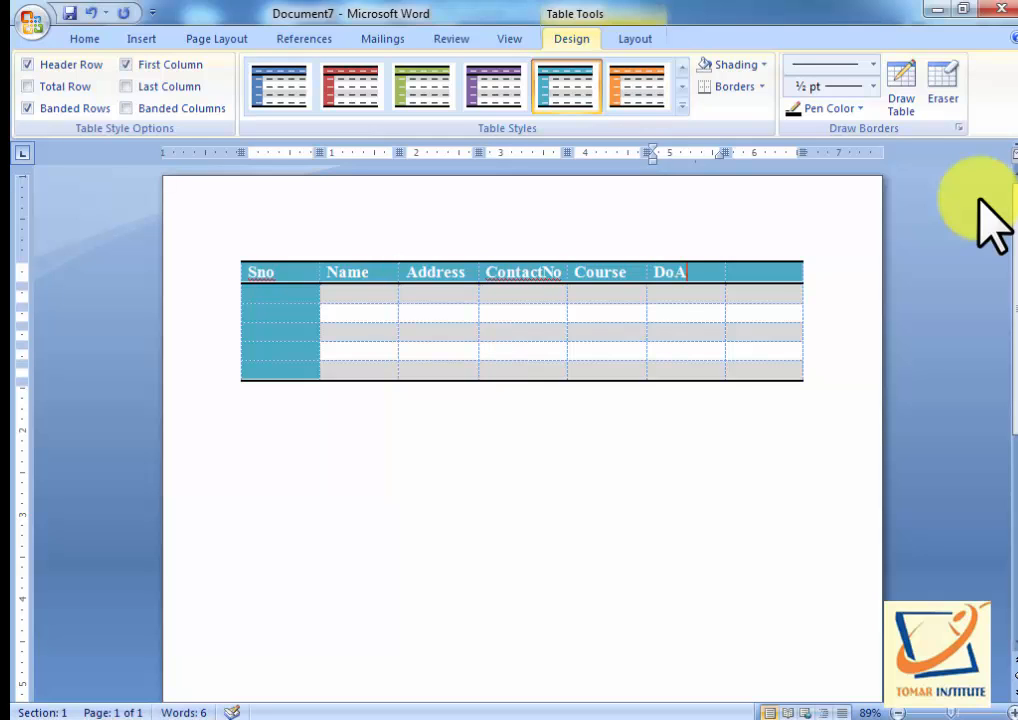
Number the five rows below the header 1 to 5 in the Sno column
type("1")
left_click(273, 310)
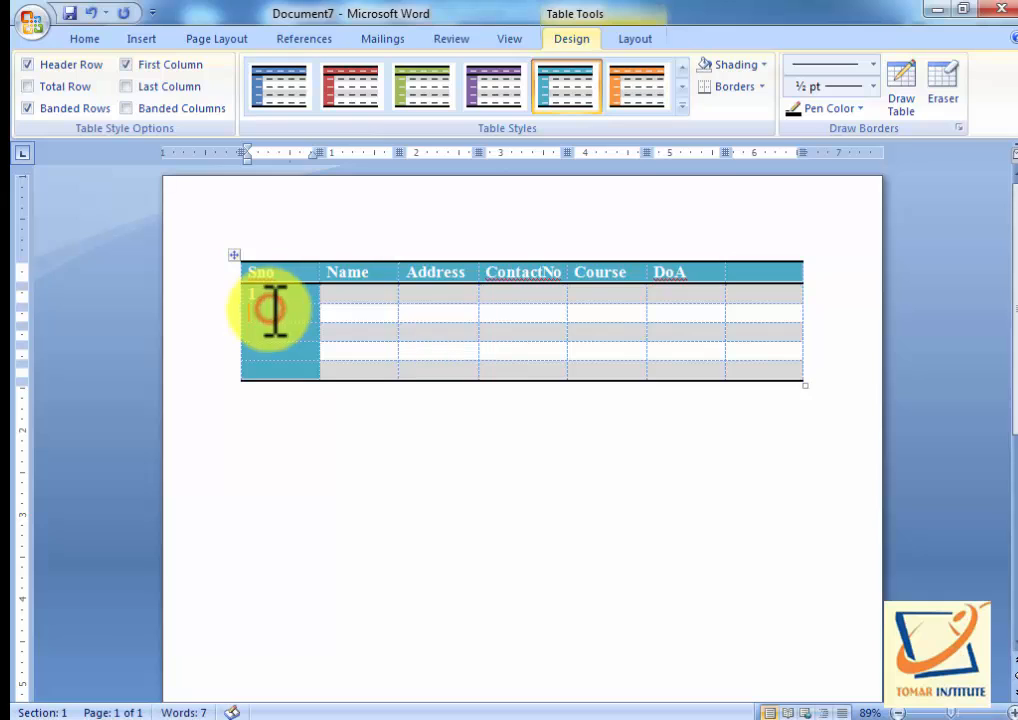
type("2")
left_click(263, 330)
type("3")
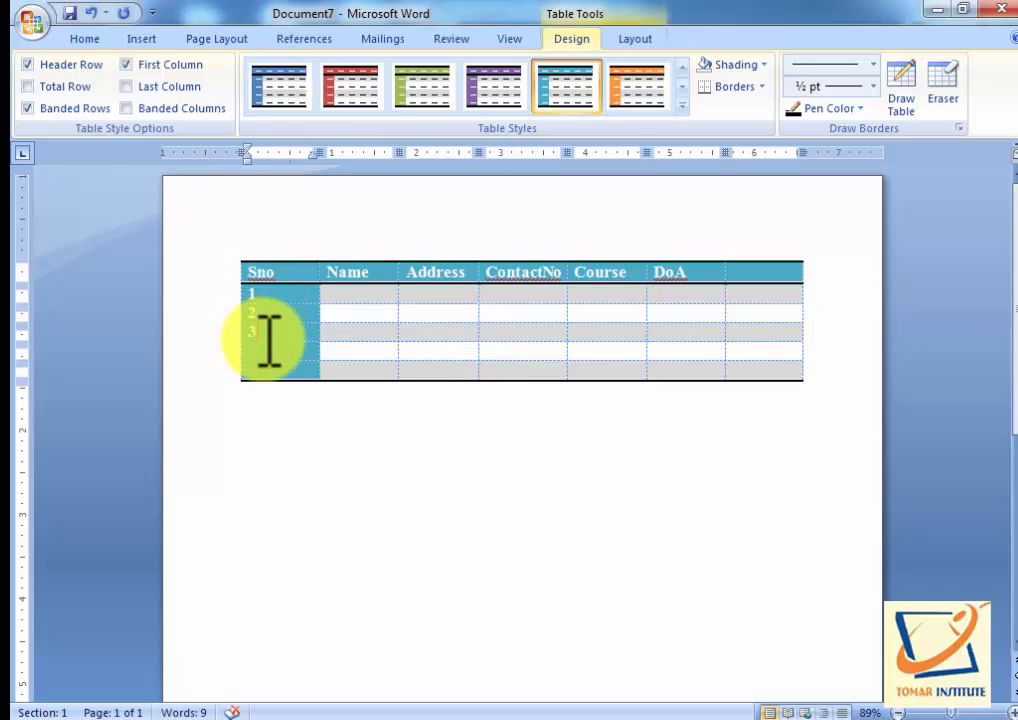
left_click(264, 351)
type("4")
left_click(262, 367)
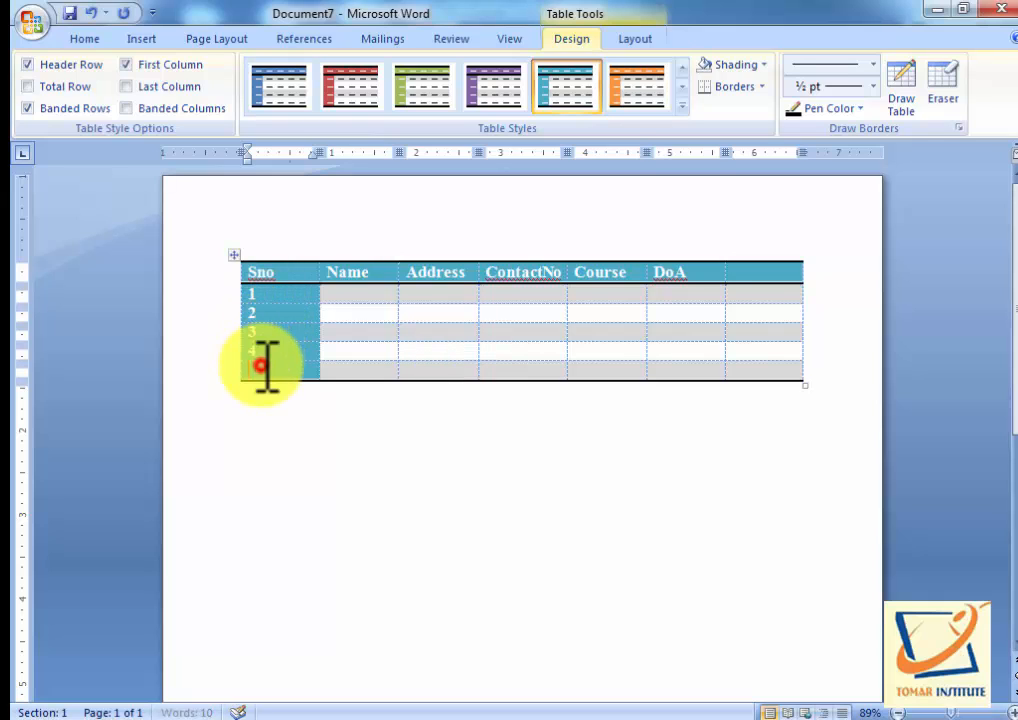
type("5")
Fill the Name column for rows 1 to 5 with five sample student first names
left_click(352, 293)
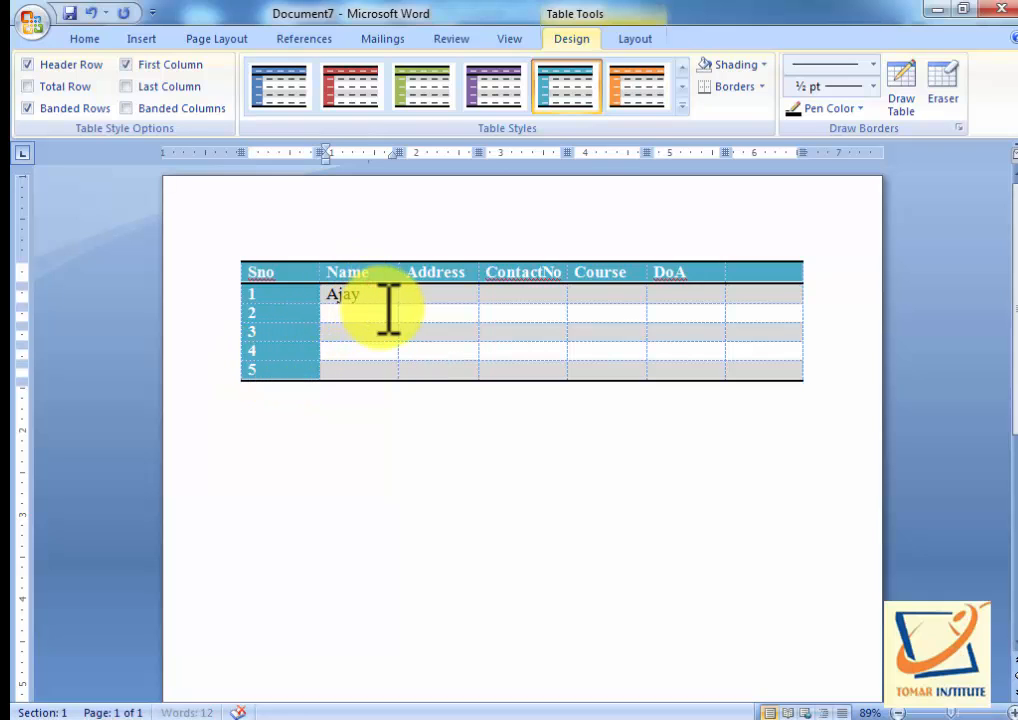
type("Ajay")
left_click(352, 313)
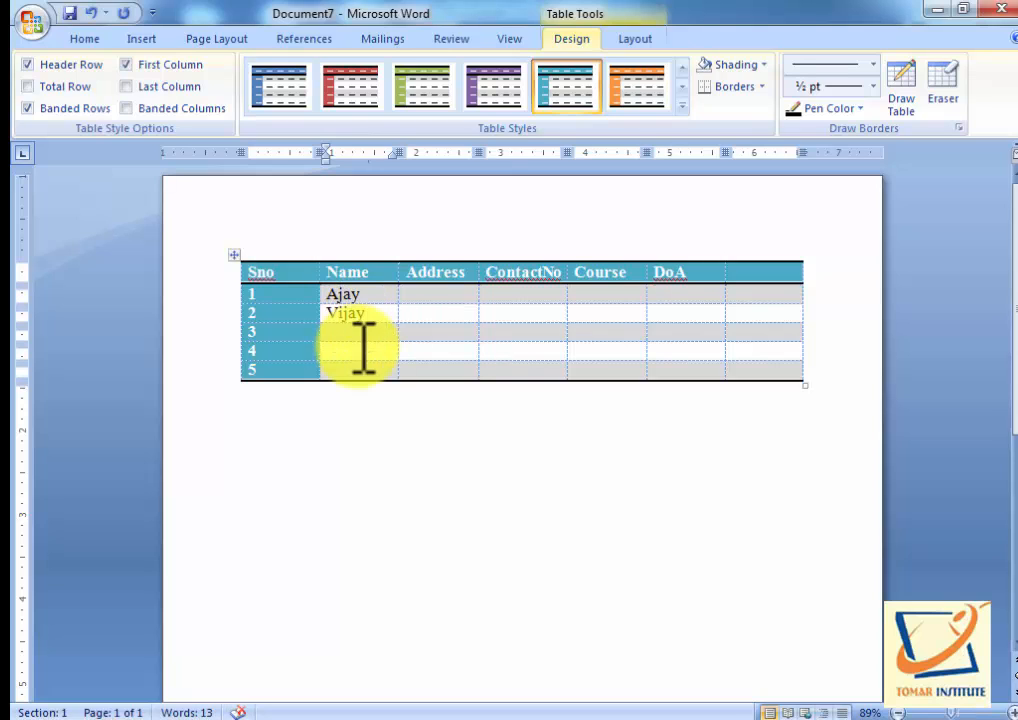
left_click(358, 332)
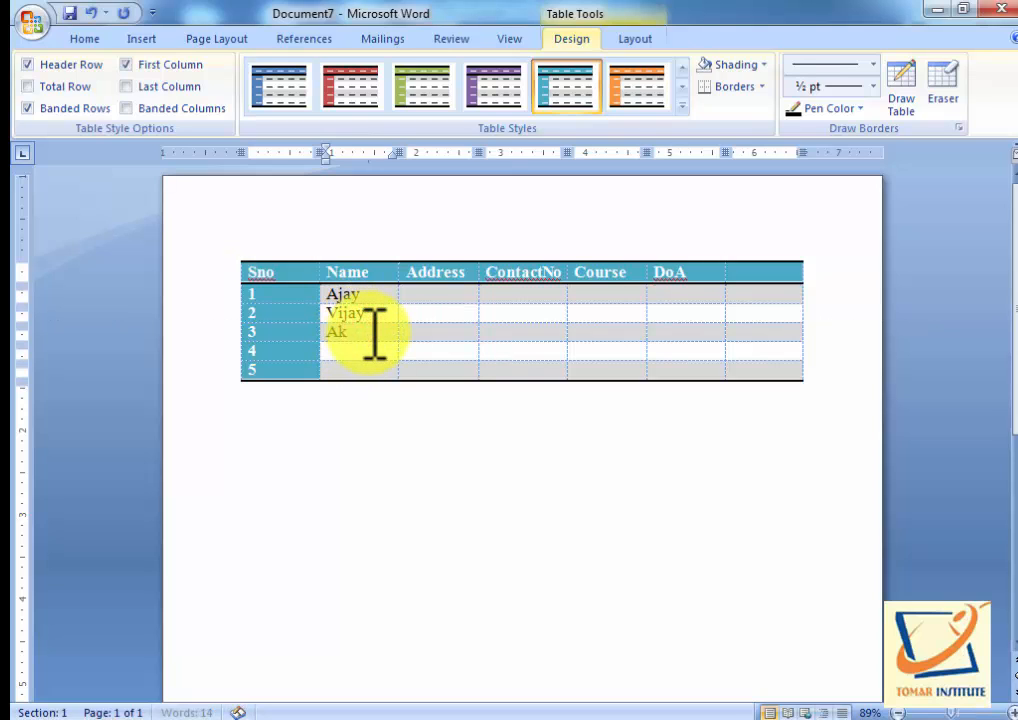
left_click(374, 349)
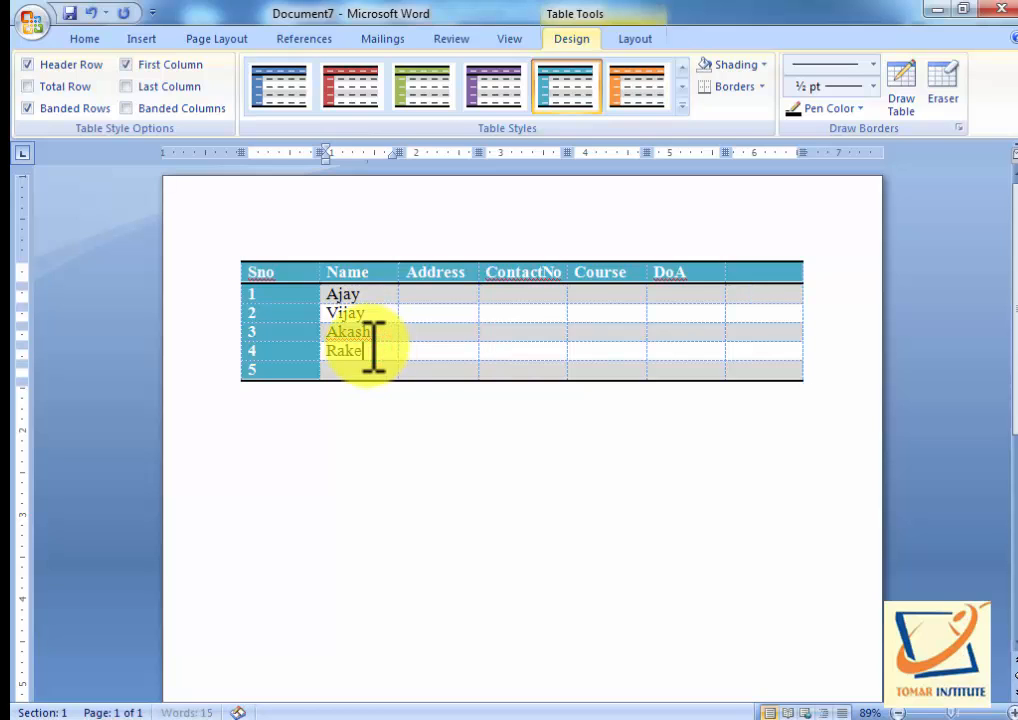
left_click(357, 372)
type("Ravi")
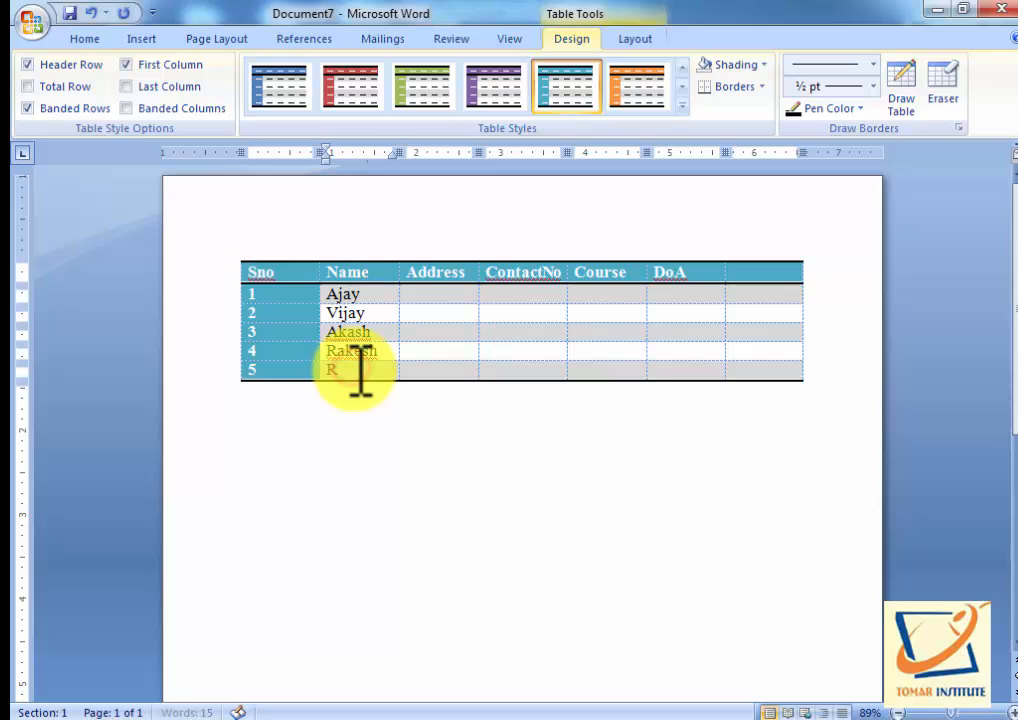
Fill the Address column for rows 1 to 5 with a sample town for each student
left_click(421, 294)
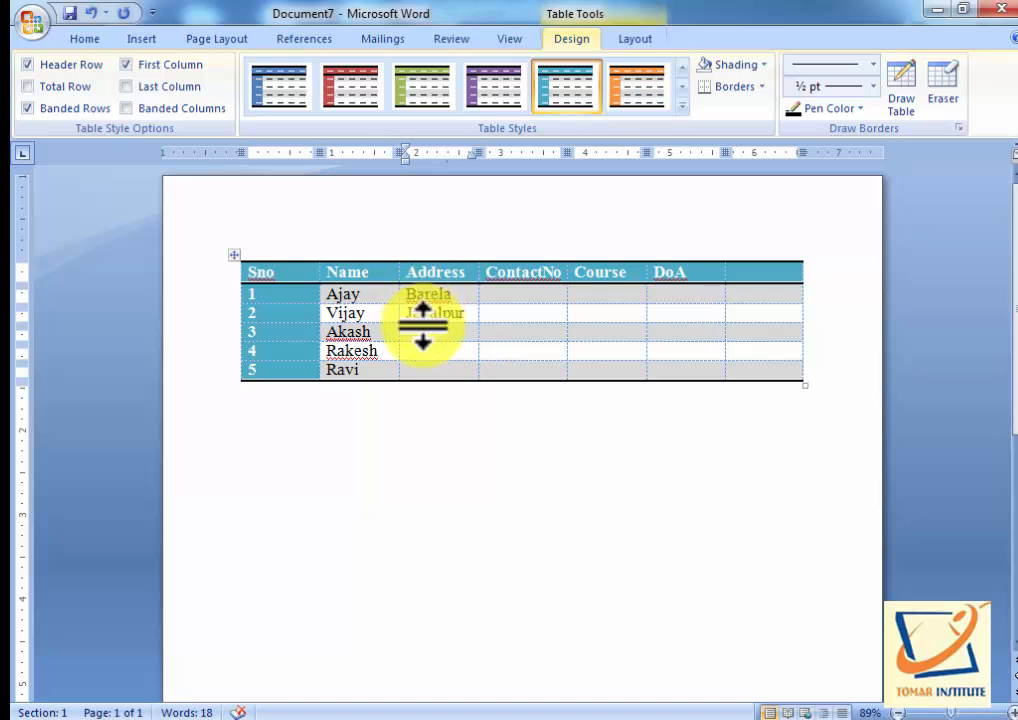
left_click(426, 331)
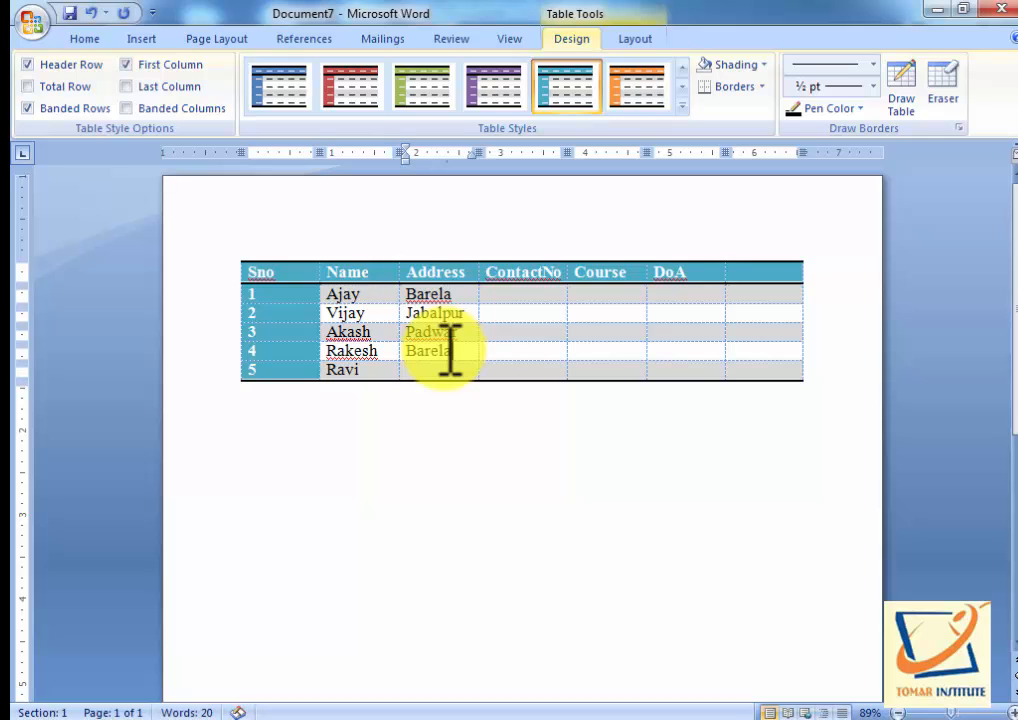
left_click(452, 368)
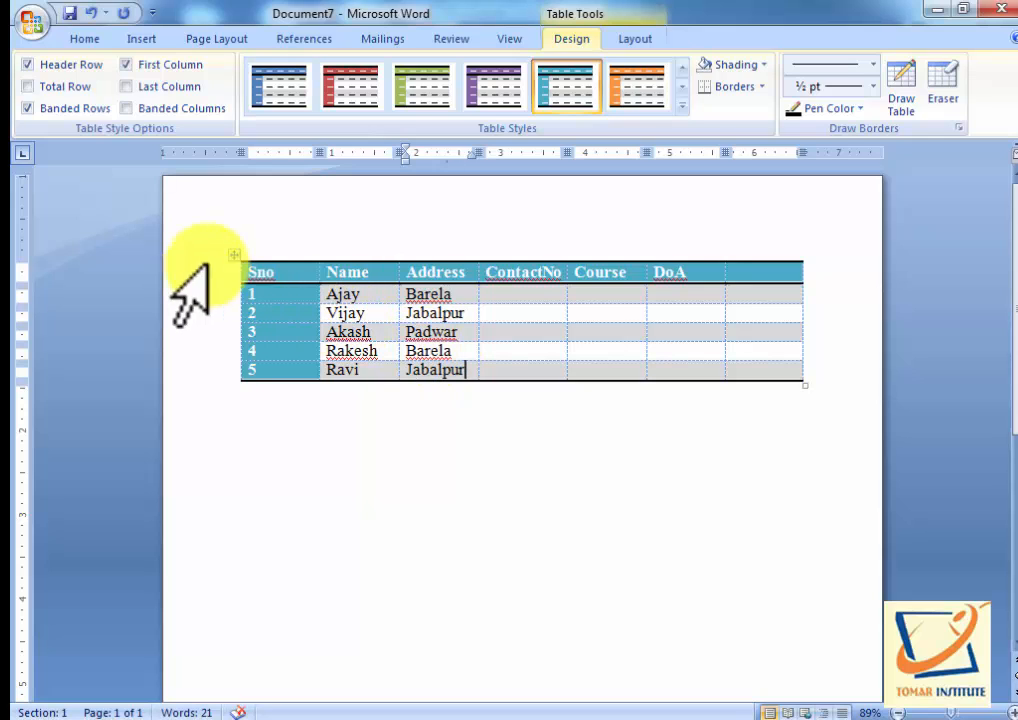
Apply the built-in style with a purple header row, purple first column and grey banded rows to the whole table
left_click(232, 250)
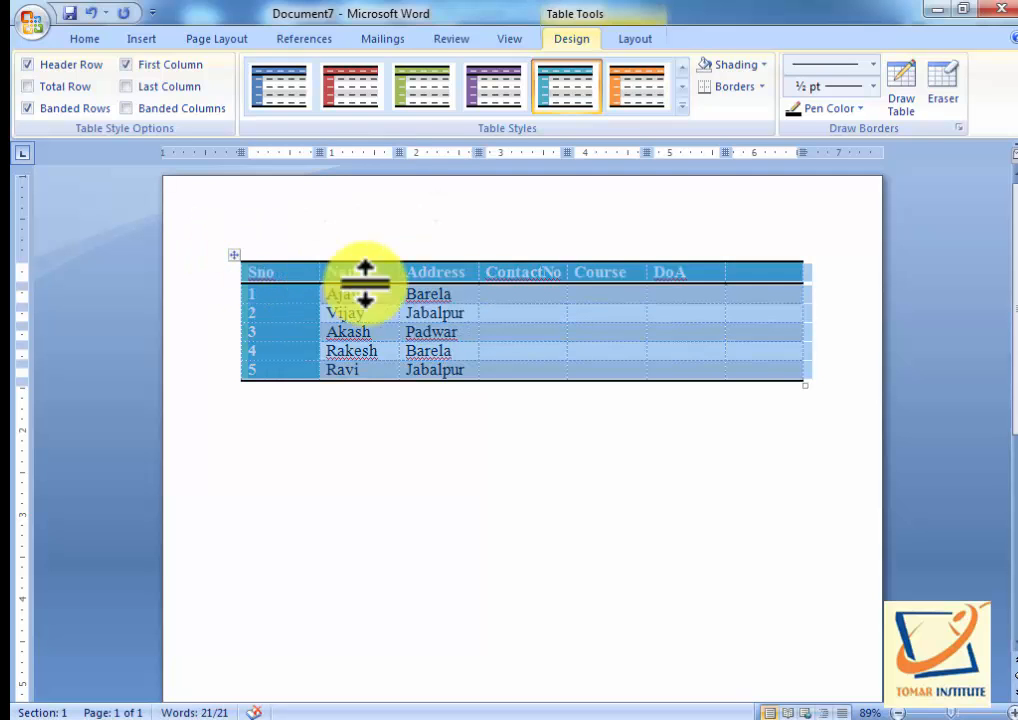
left_click(683, 105)
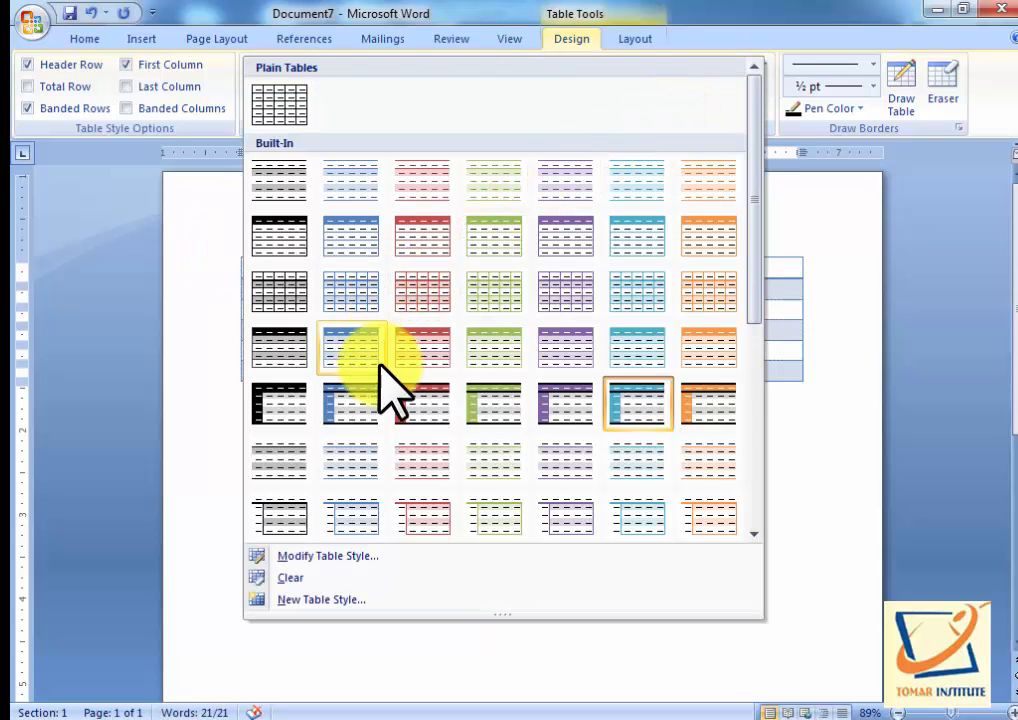
left_click(556, 405)
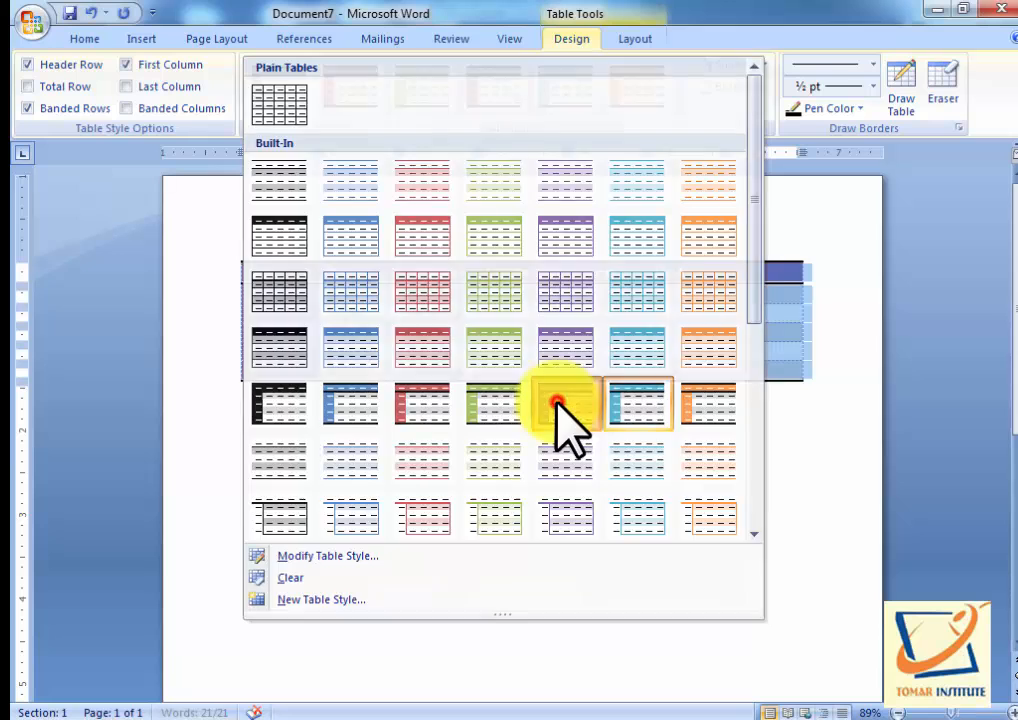
left_click(520, 364)
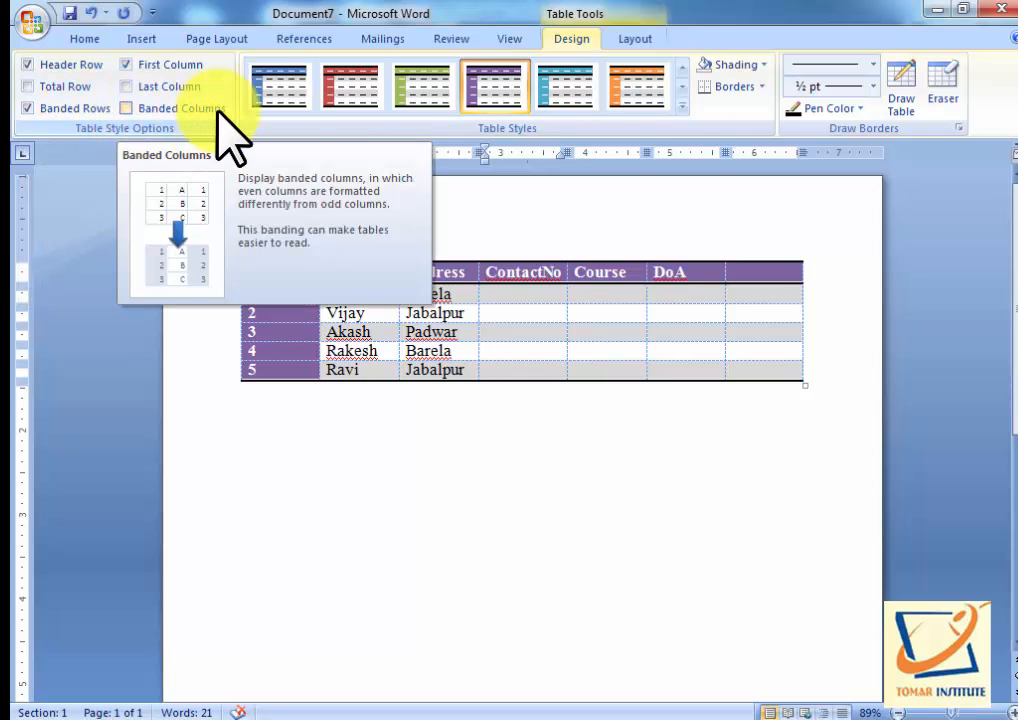
Turn off the Header Row style option to compare the first row's formatting with the other rows, and turn it back on
left_click(28, 65)
left_click(341, 318)
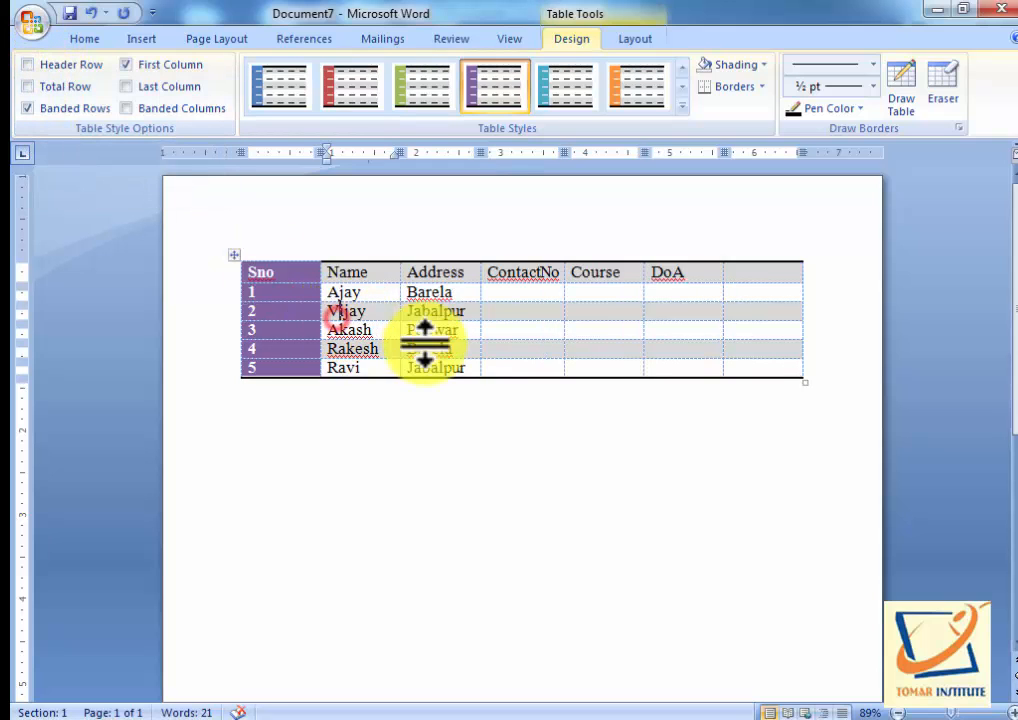
left_click(425, 346)
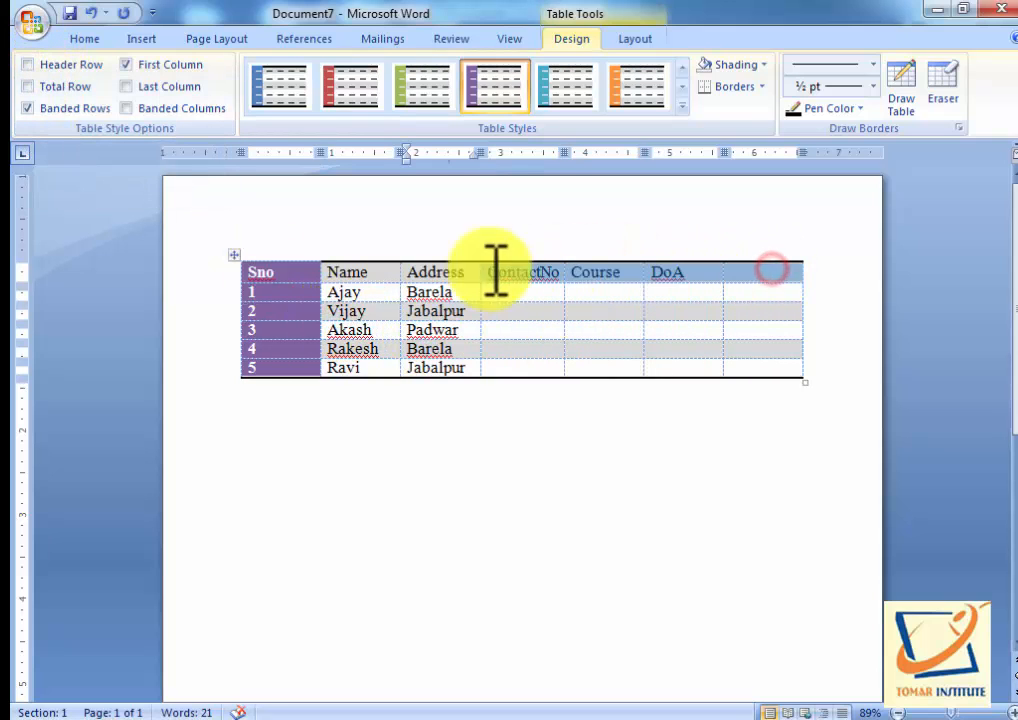
left_click(491, 365)
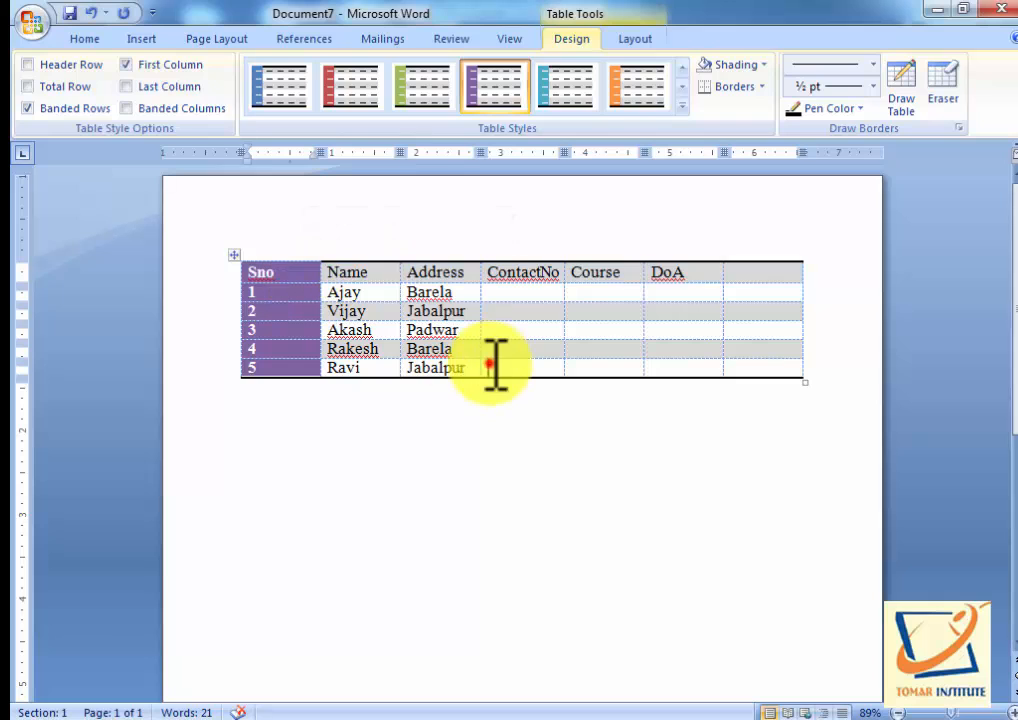
left_click(68, 64)
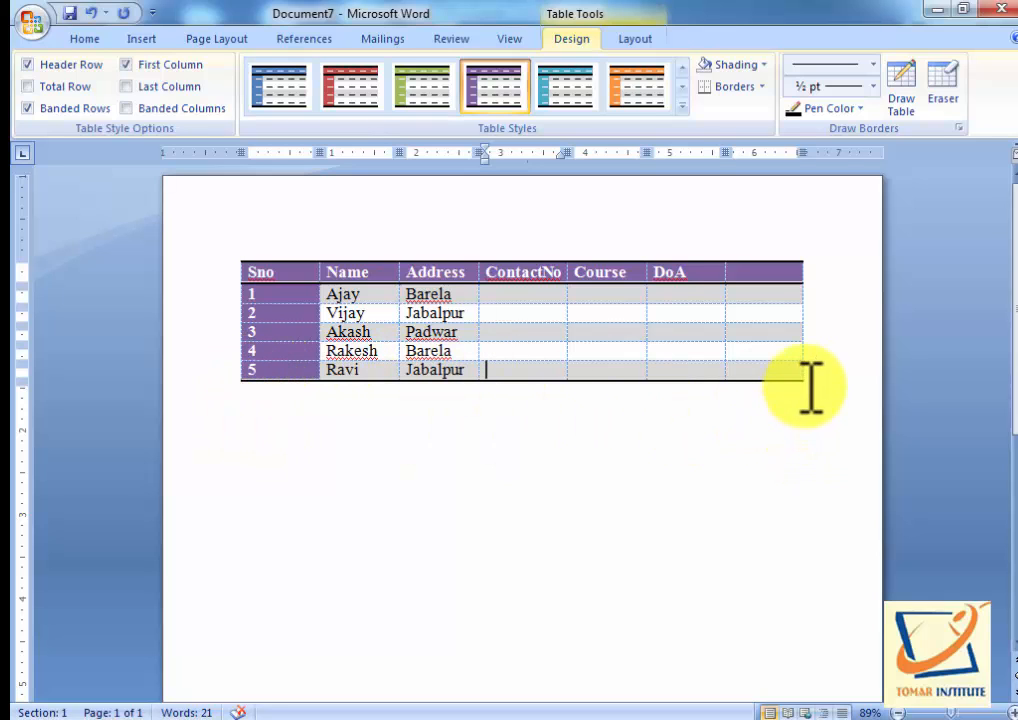
Toggle the Total Row style option to compare the last row's formatting, leaving the option enabled
left_click(44, 88)
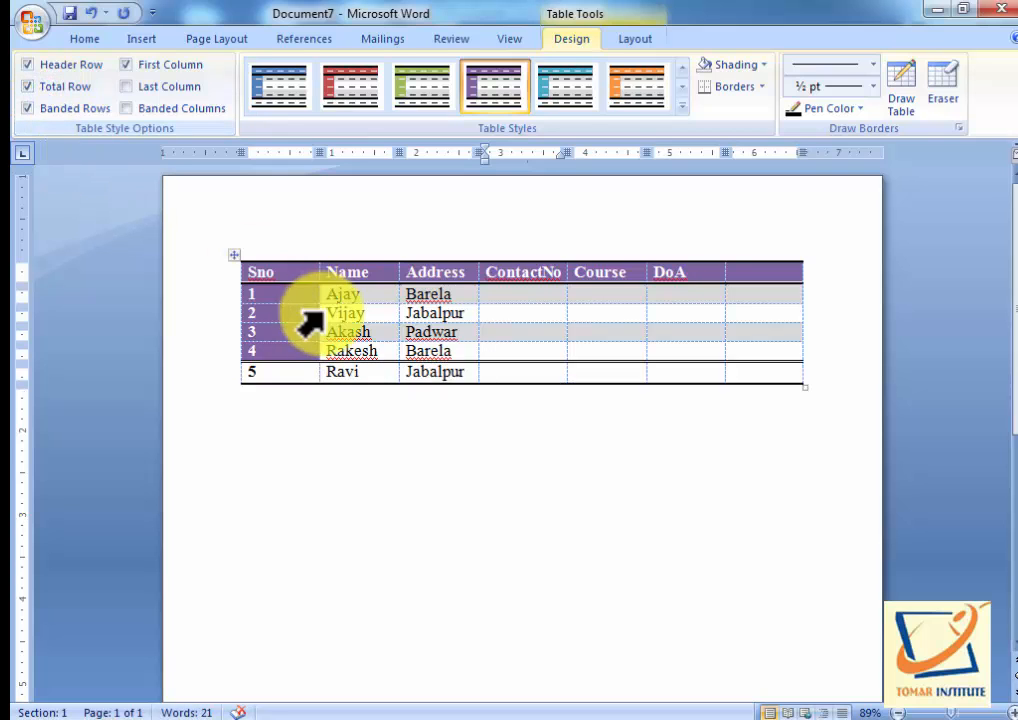
left_click(44, 87)
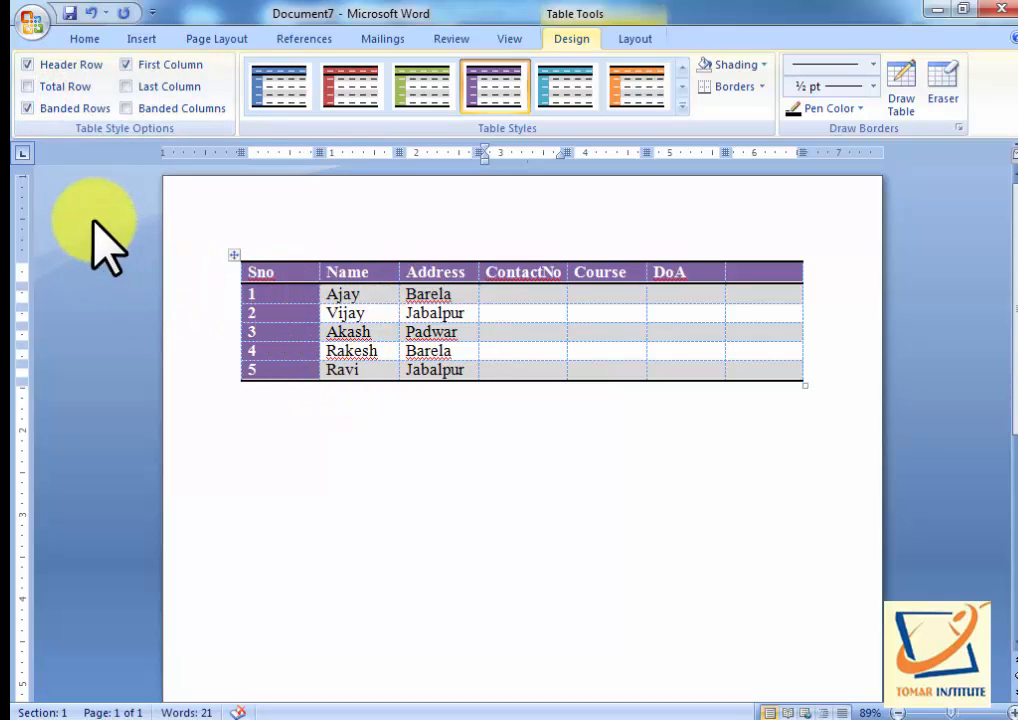
left_click(28, 87)
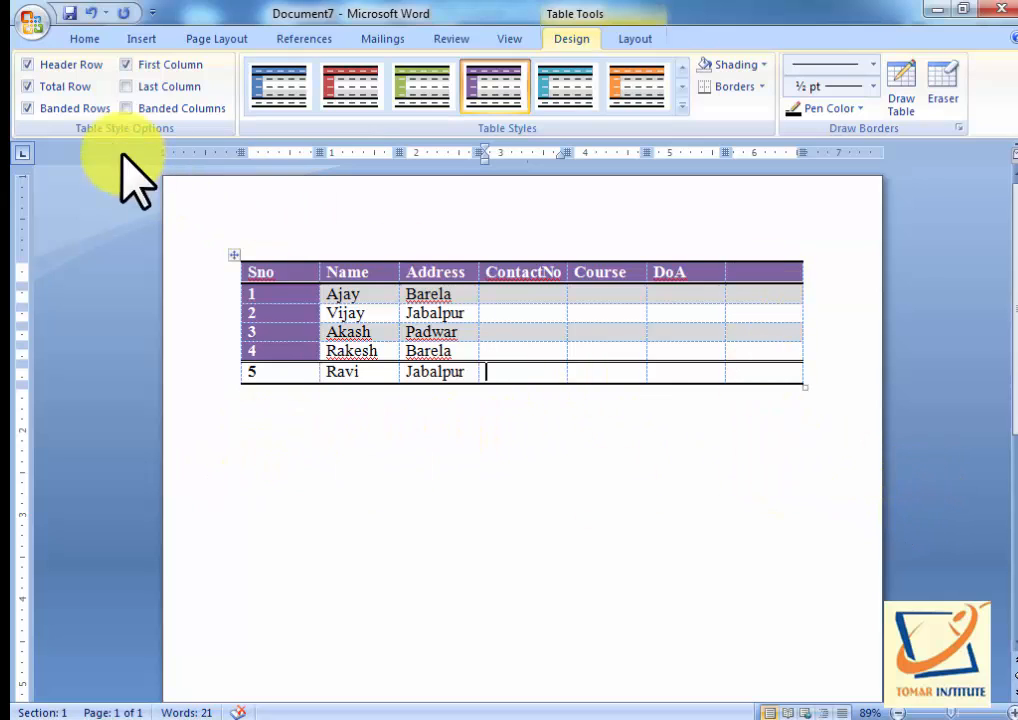
Switch the Banded Rows style option off and back on to compare the row shading
left_click(41, 112)
left_click(41, 112)
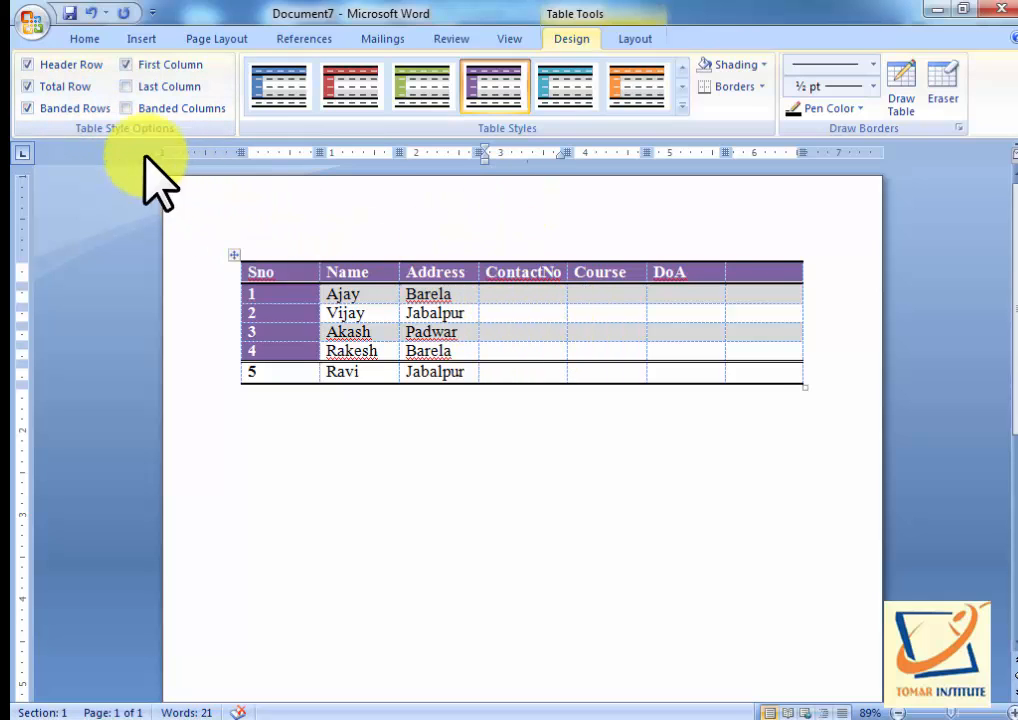
left_click(54, 108)
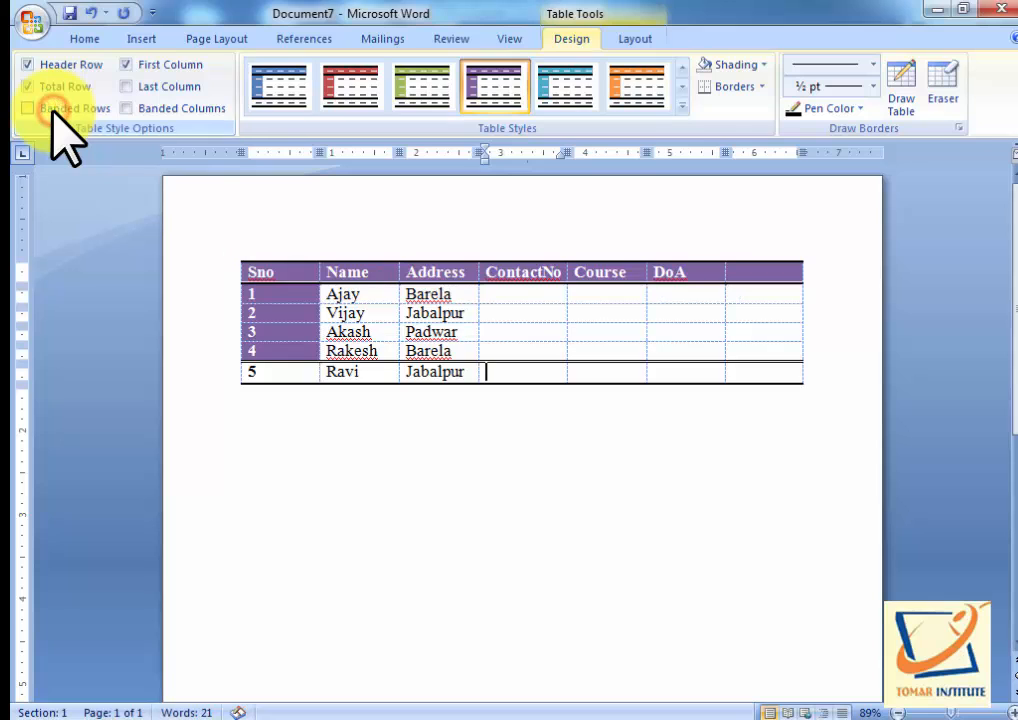
left_click(28, 108)
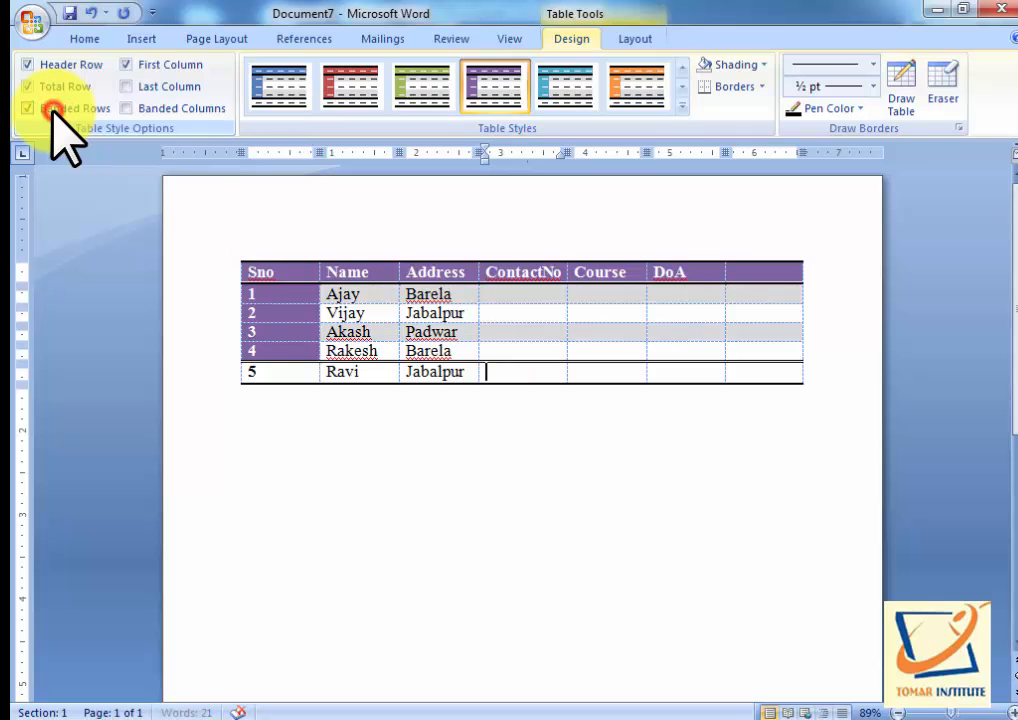
Switch the First Column style option off and back on to compare the Sno column's formatting
left_click(126, 64)
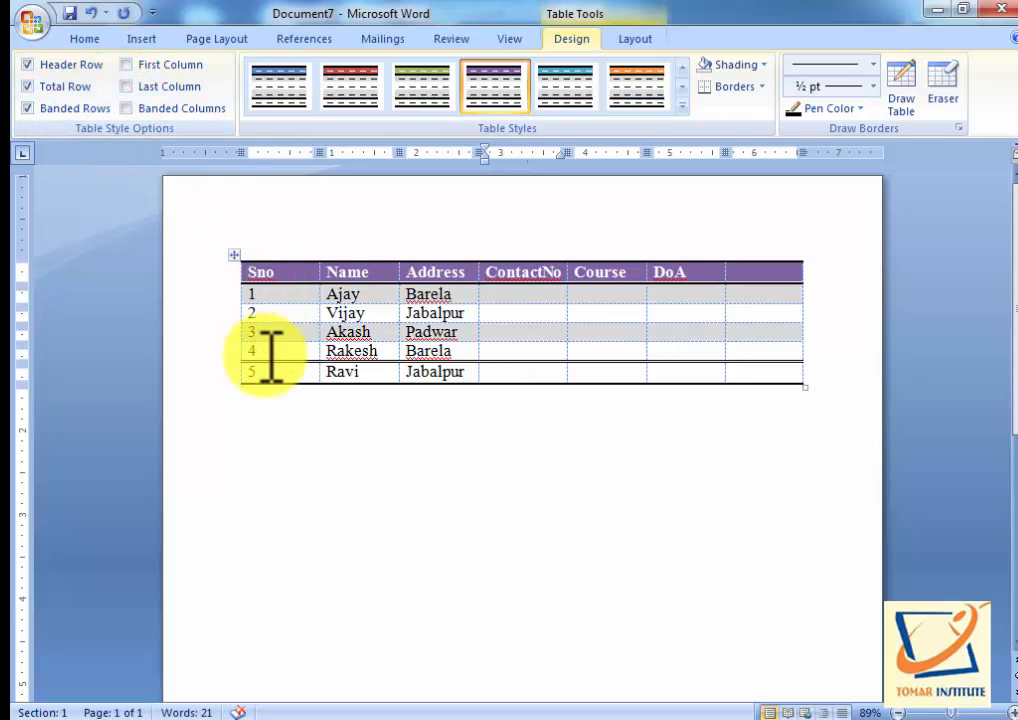
left_click(520, 373)
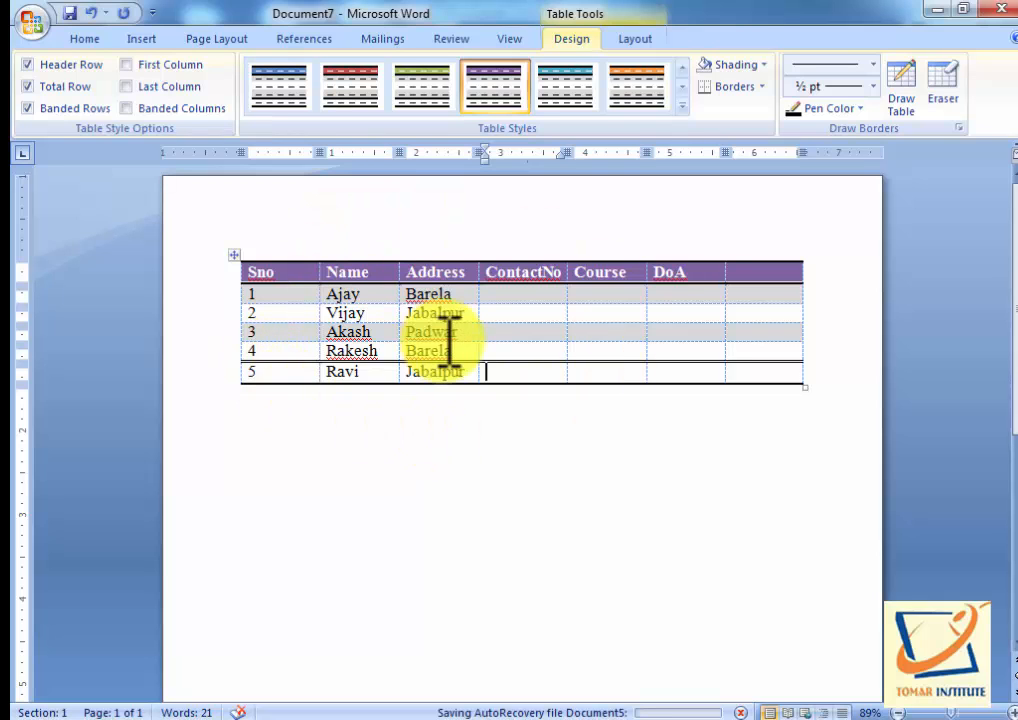
left_click(184, 66)
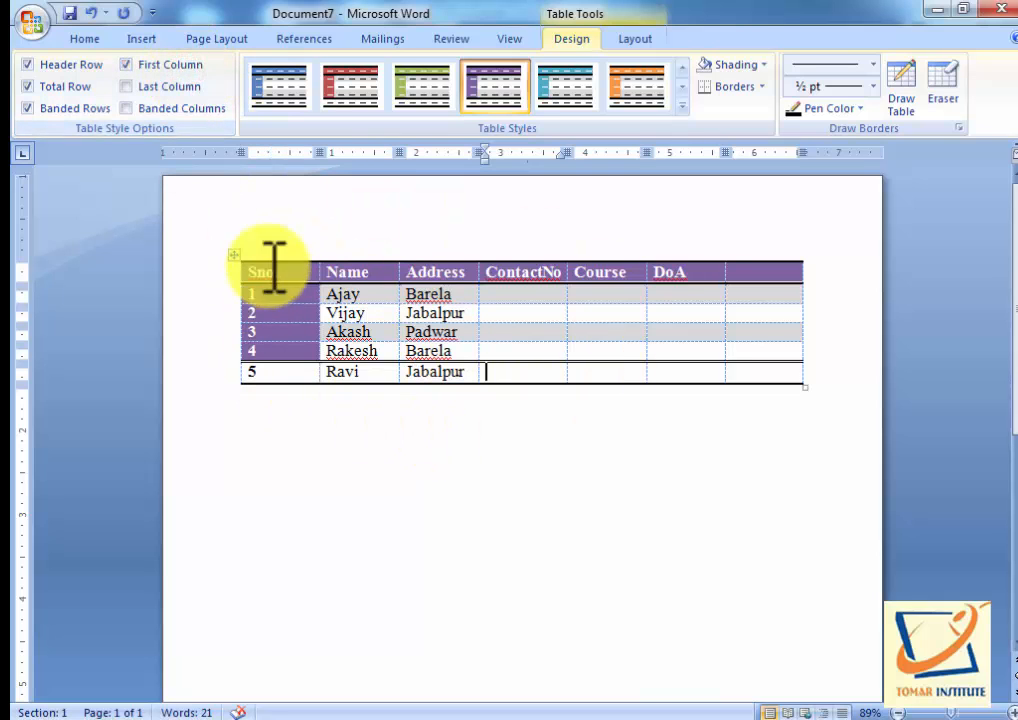
Enable the Last Column and Banded Columns style options for the table
left_click(127, 86)
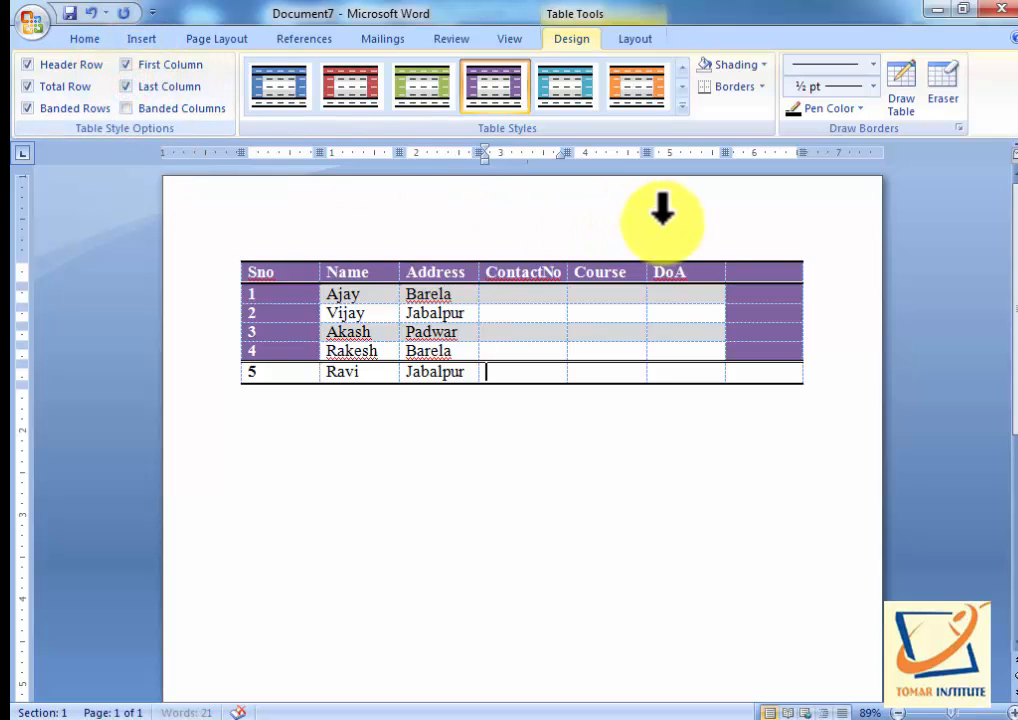
left_click(128, 109)
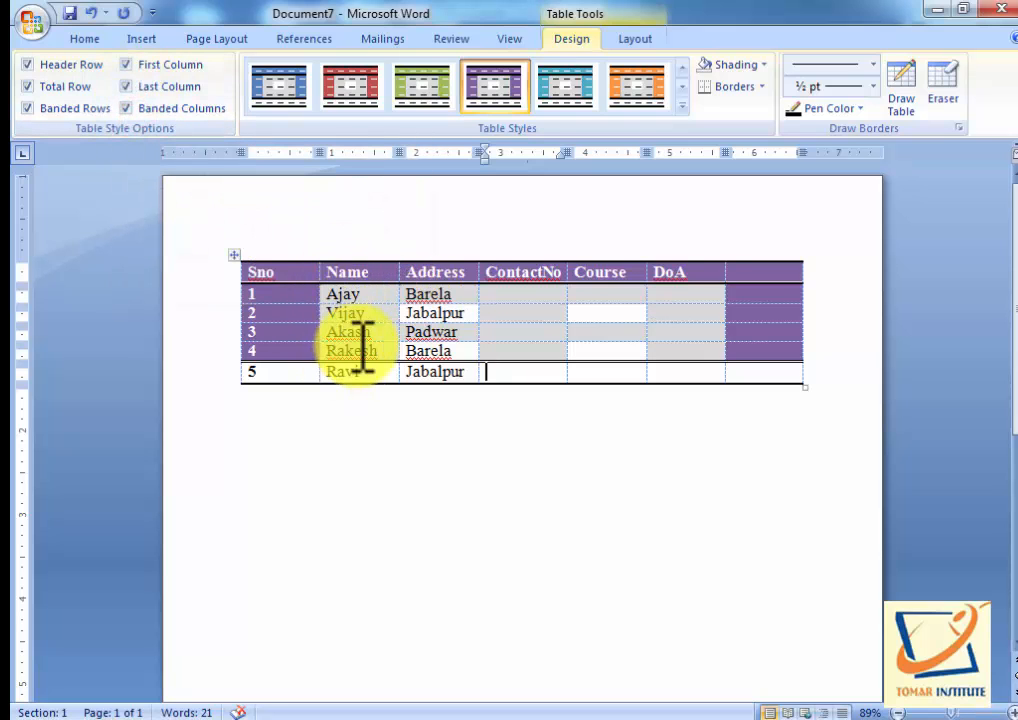